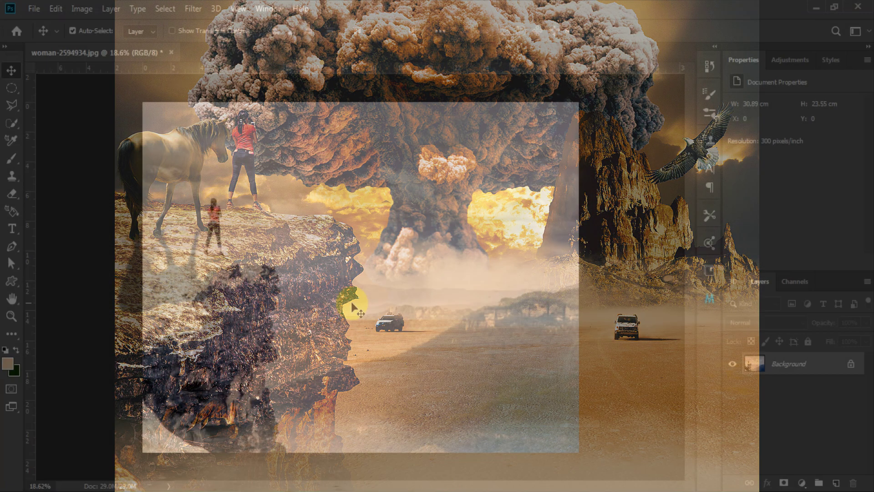
# Zoom into woman-2594934.jpg to magnify the woman standing on the cliff
pyautogui.click(11, 315)
pyautogui.moveTo(95, 246); pyautogui.dragTo(246, 240)
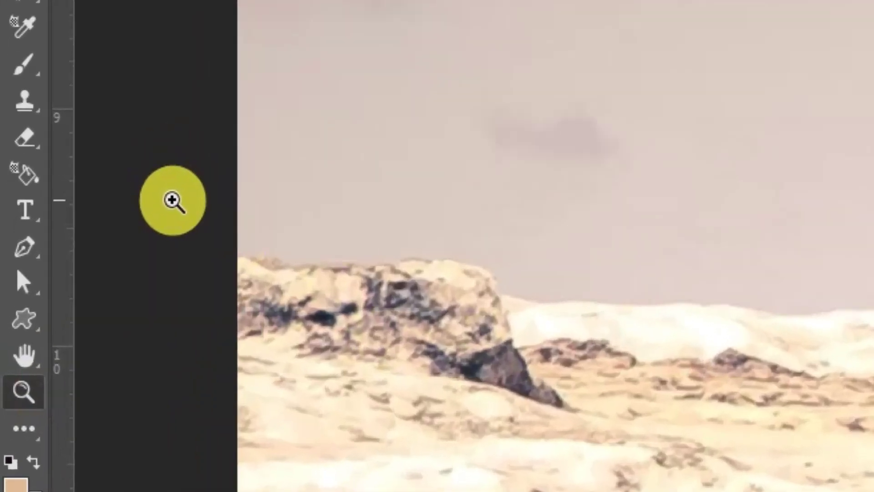
# Pen-trace the cliff ridge and the woman's leg, hip, shoulder, hair and phone
pyautogui.press('p')
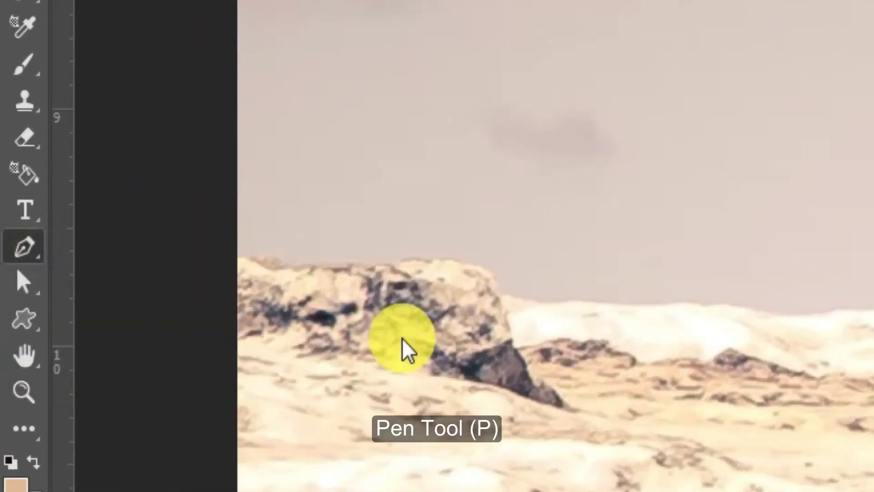
pyautogui.click(112, 252)
pyautogui.moveTo(161, 260); pyautogui.dragTo(172, 261)
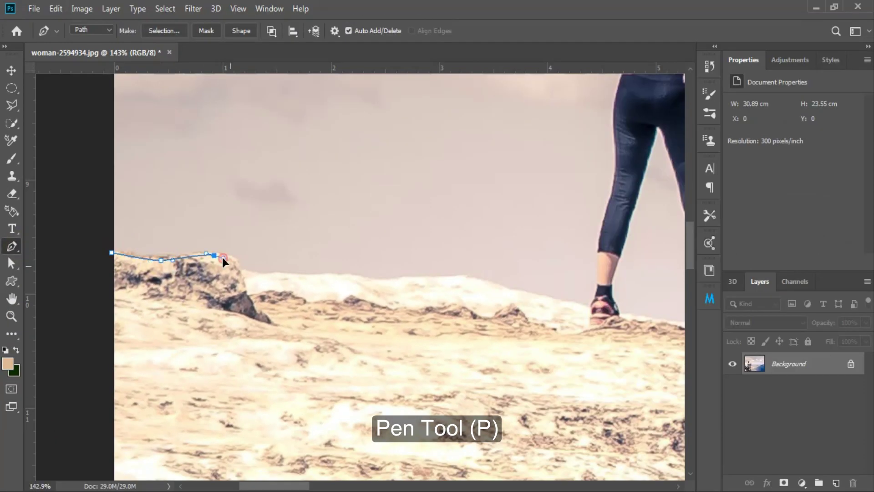
pyautogui.click(239, 275)
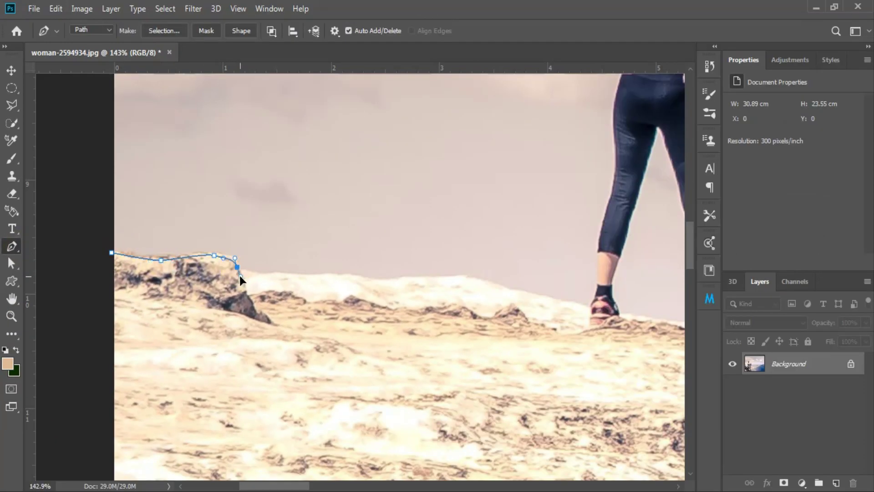
pyautogui.click(406, 310)
pyautogui.scroll(3, 400, 325)
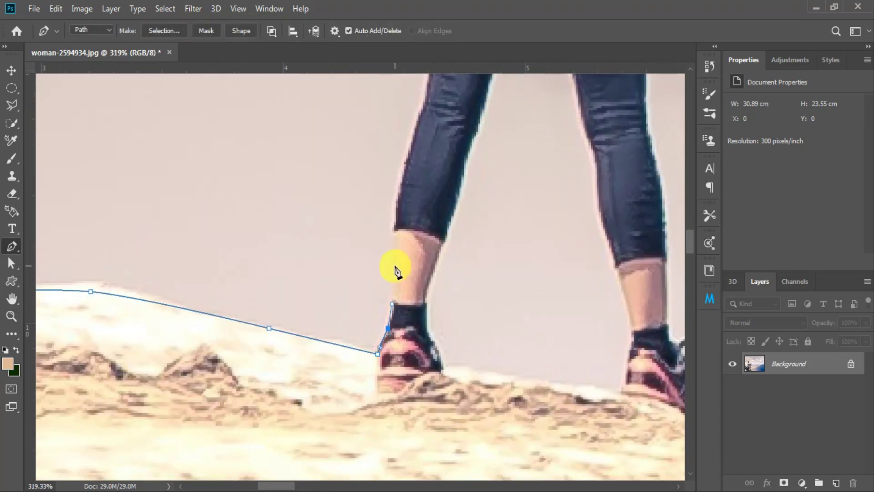
pyautogui.scroll(5, 394, 269)
pyautogui.click(303, 351)
pyautogui.scroll(5, 302, 351)
pyautogui.scroll(5, 351, 282)
pyautogui.click(351, 283)
pyautogui.scroll(5, 347, 321)
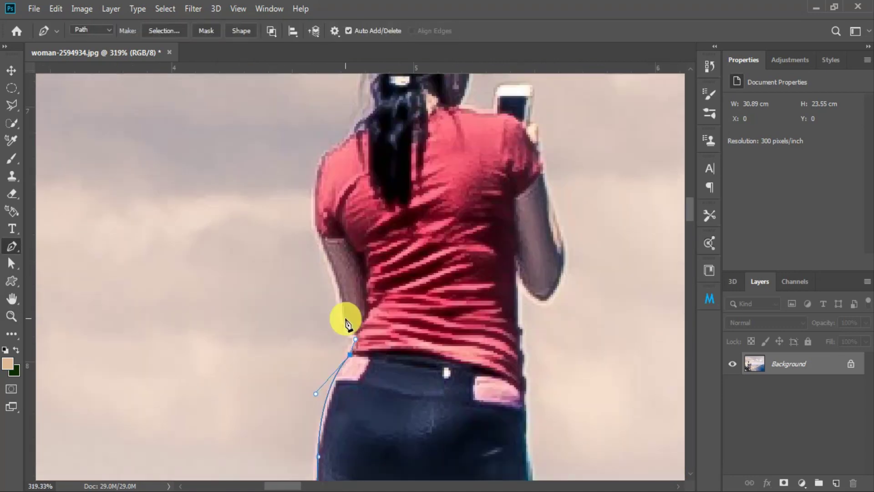
pyautogui.scroll(5, 347, 321)
pyautogui.click(324, 307)
pyautogui.scroll(3, 323, 308)
pyautogui.moveTo(263, 378); pyautogui.dragTo(275, 370)
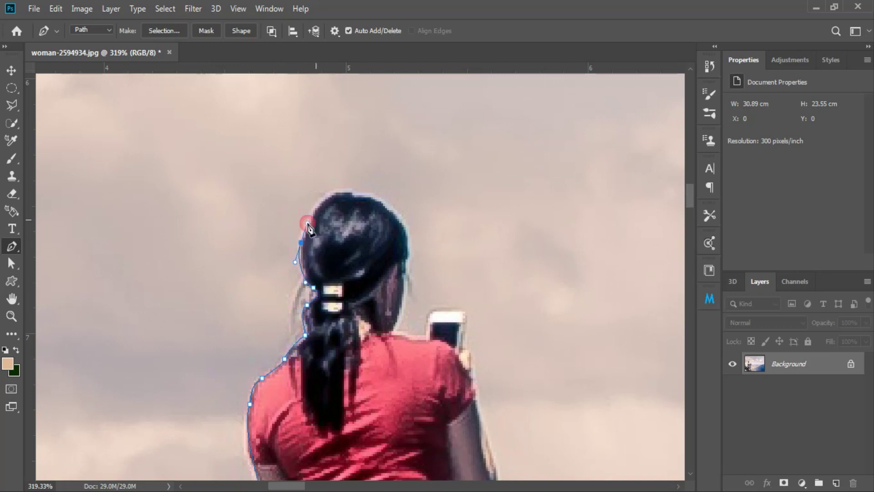
pyautogui.click(426, 341)
pyautogui.click(429, 313)
pyautogui.click(465, 313)
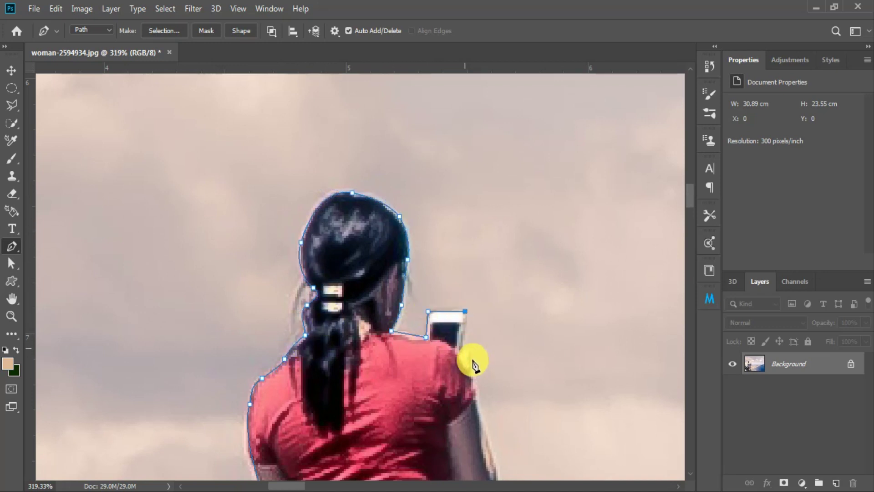
pyautogui.click(470, 362)
# Continue the path down her arm, past the shoe and along the rock top
pyautogui.scroll(-5, 475, 397)
pyautogui.click(437, 268)
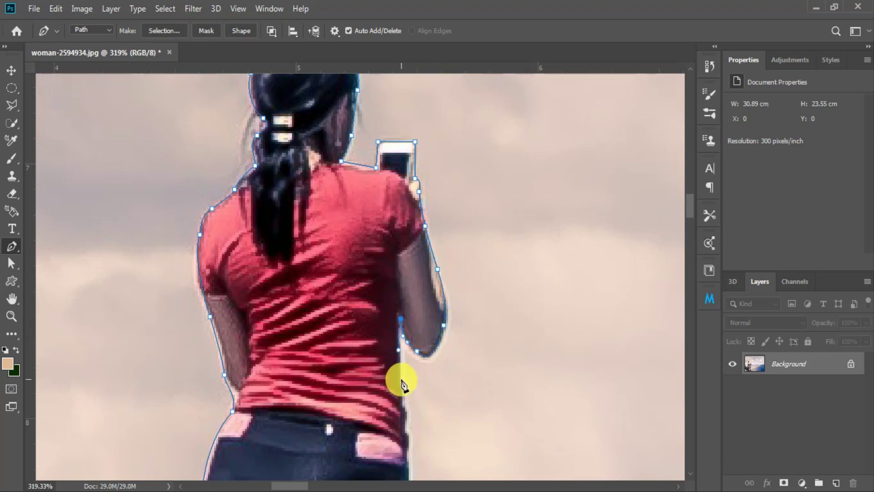
pyautogui.scroll(-5, 402, 384)
pyautogui.scroll(-5, 384, 264)
pyautogui.hscroll(2, 341, 159)
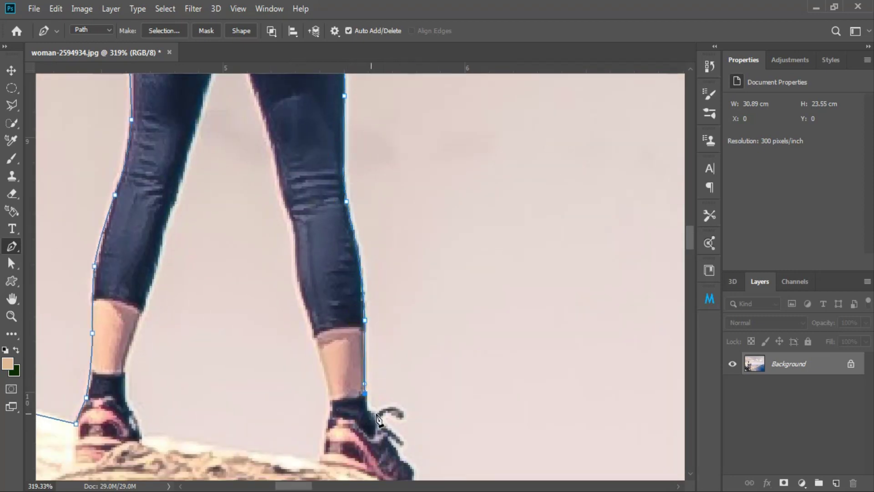
pyautogui.scroll(-3, 391, 417)
pyautogui.scroll(-3, 351, 356)
pyautogui.moveTo(443, 346); pyautogui.dragTo(456, 347)
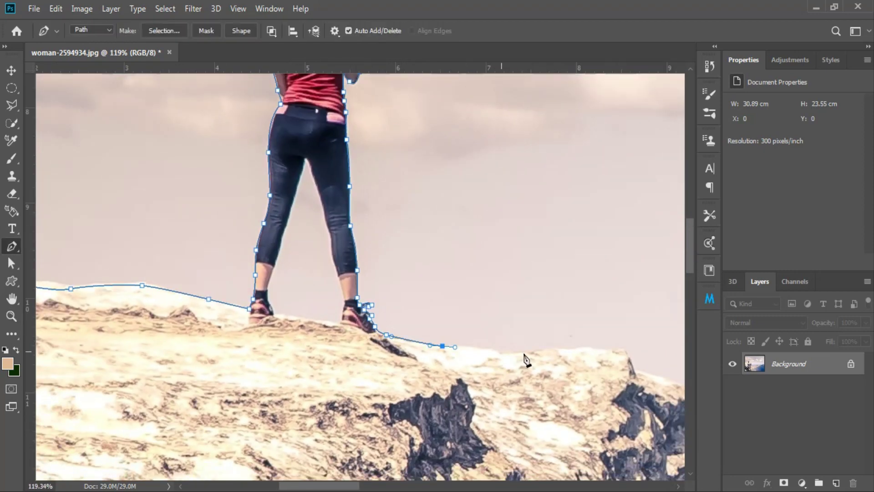
pyautogui.moveTo(531, 352); pyautogui.dragTo(553, 348)
pyautogui.moveTo(553, 348); pyautogui.dragTo(317, 300)
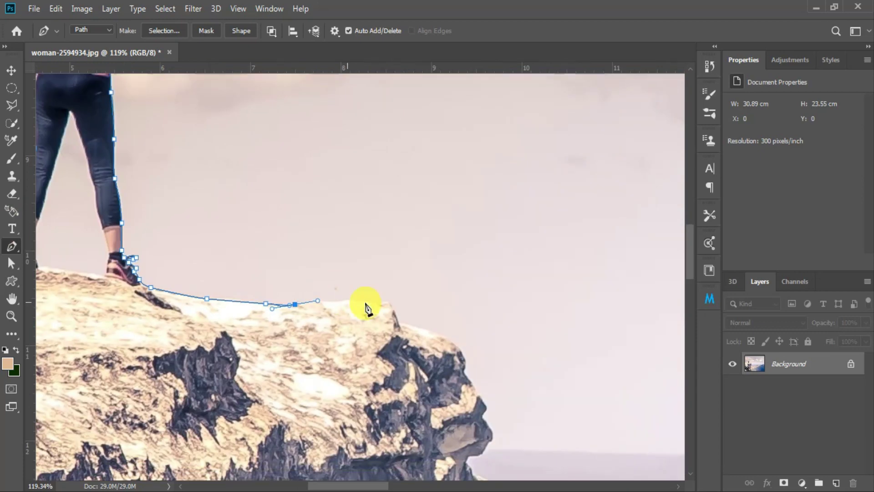
pyautogui.scroll(-3, 462, 374)
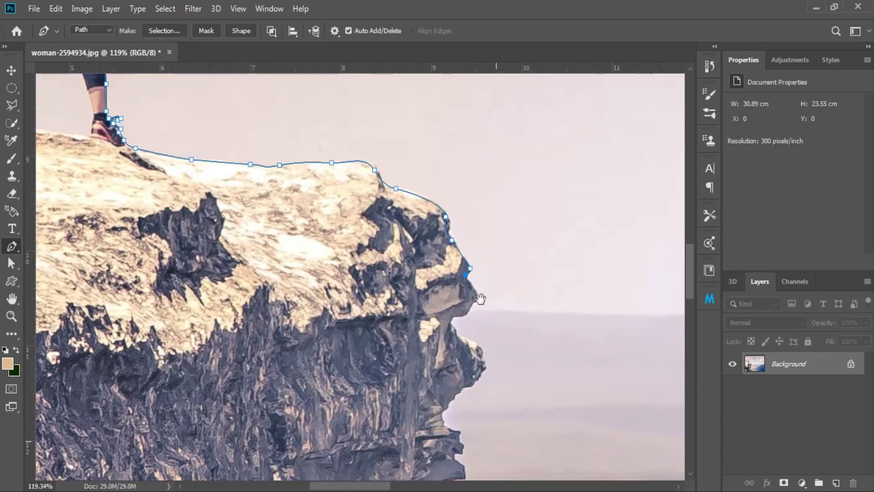
pyautogui.moveTo(454, 329); pyautogui.dragTo(475, 344)
pyautogui.scroll(-4, 454, 440)
pyautogui.click(438, 276)
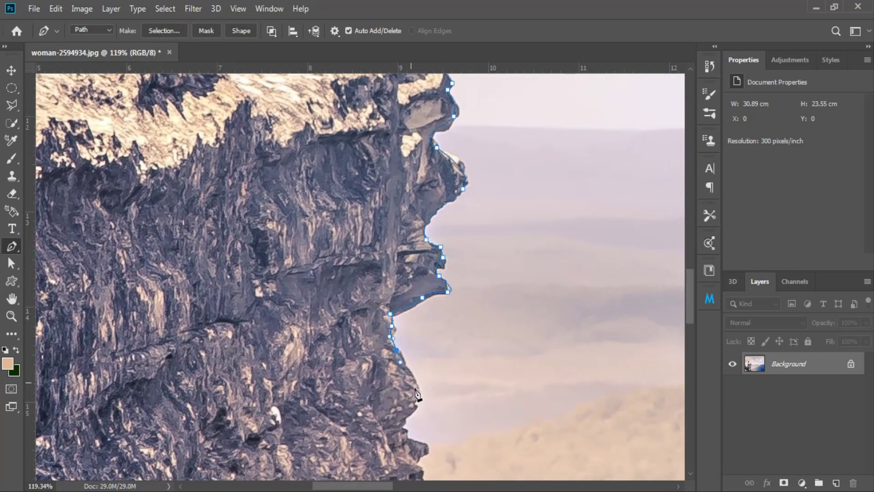
# Carry the path down the rock face to the cliff bottom and close it at the start
pyautogui.scroll(-3, 415, 392)
pyautogui.moveTo(403, 243); pyautogui.dragTo(422, 255)
pyautogui.scroll(-4, 428, 366)
pyautogui.click(472, 262)
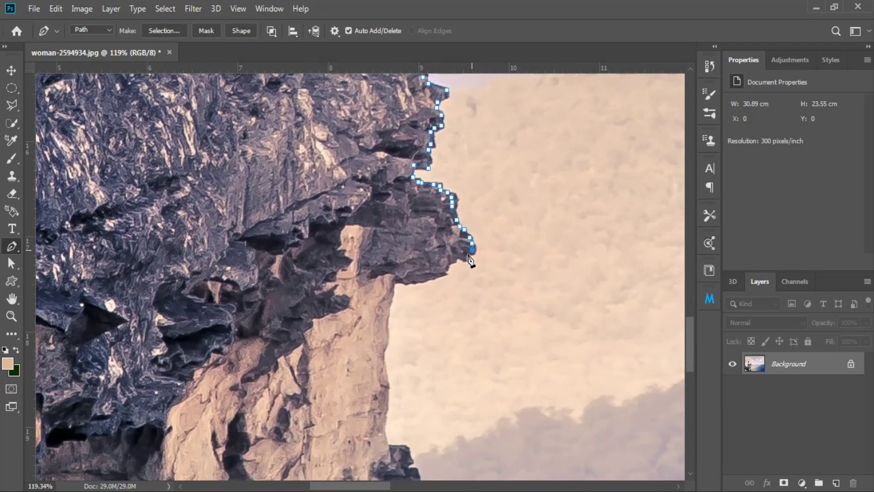
pyautogui.scroll(-3, 471, 261)
pyautogui.click(387, 159)
pyautogui.scroll(-5, 403, 413)
pyautogui.click(396, 305)
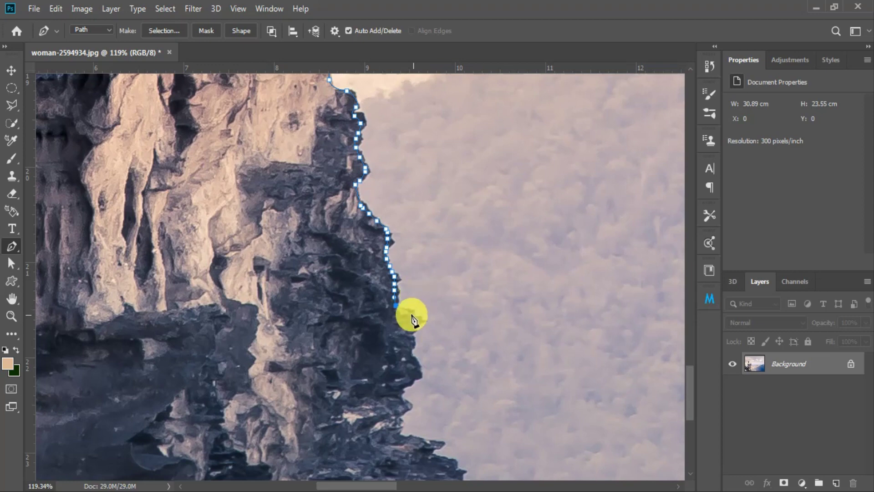
pyautogui.scroll(-4, 400, 400)
pyautogui.click(390, 230)
pyautogui.scroll(-2, 438, 312)
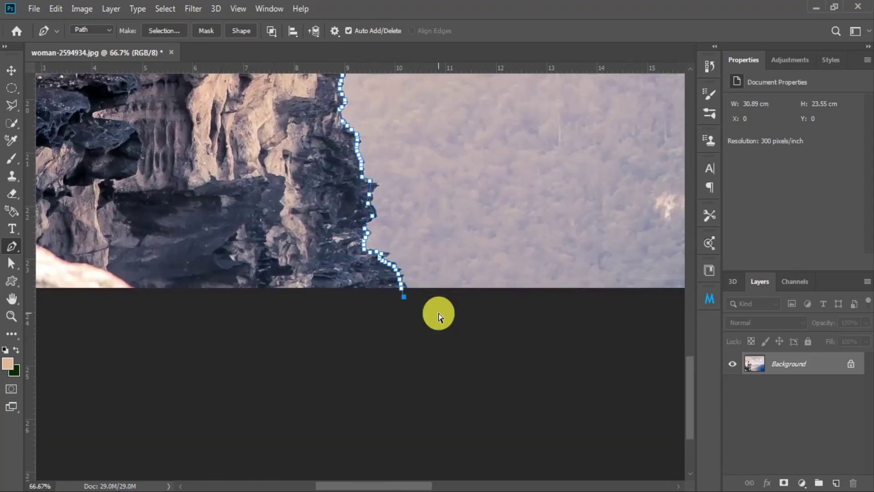
pyautogui.scroll(-1, 293, 433)
pyautogui.scroll(5, 294, 433)
pyautogui.click(242, 403)
pyautogui.click(263, 258)
# Convert the path to a selection and mask out the sky around the woman and cliff
pyautogui.rightClick(433, 296)
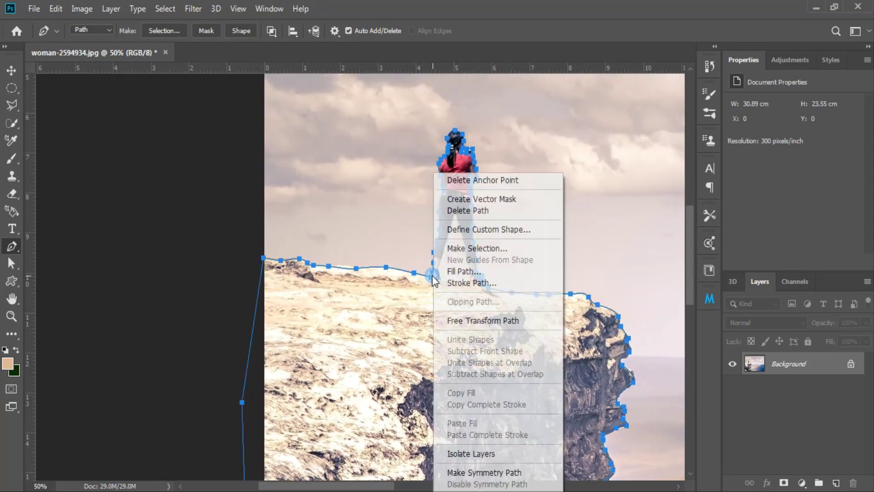
pyautogui.click(448, 246)
pyautogui.click(503, 121)
pyautogui.click(783, 483)
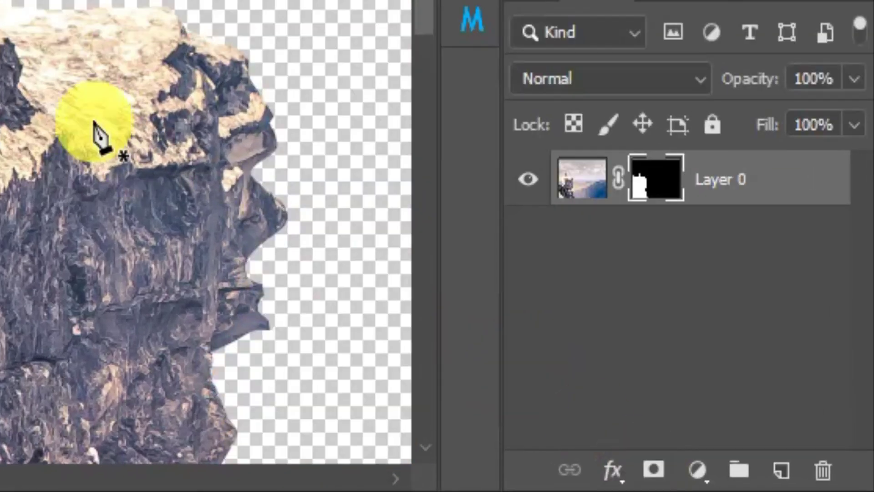
# Select the gap between the woman's legs with the Polygonal Lasso and delete that sky
pyautogui.moveTo(567, 355); pyautogui.dragTo(377, 288)
pyautogui.scroll(5, 224, 293)
pyautogui.click(12, 106)
pyautogui.click(309, 133)
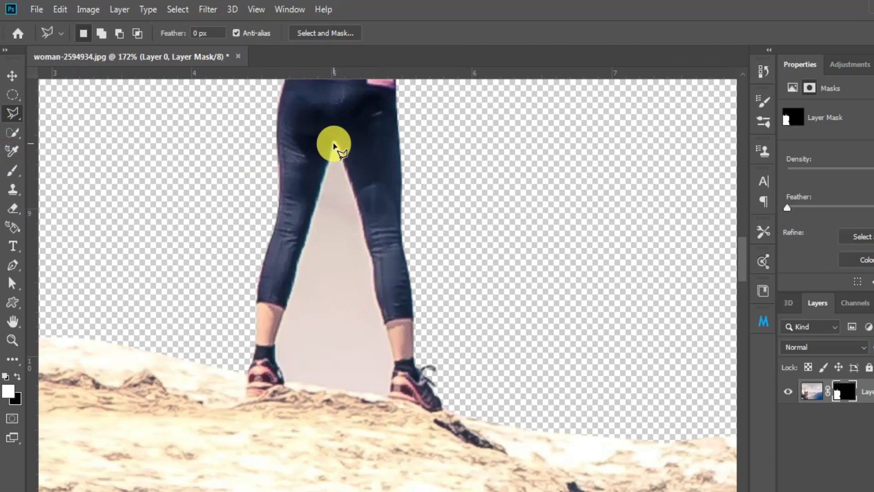
pyautogui.doubleClick(317, 202)
pyautogui.click(451, 209)
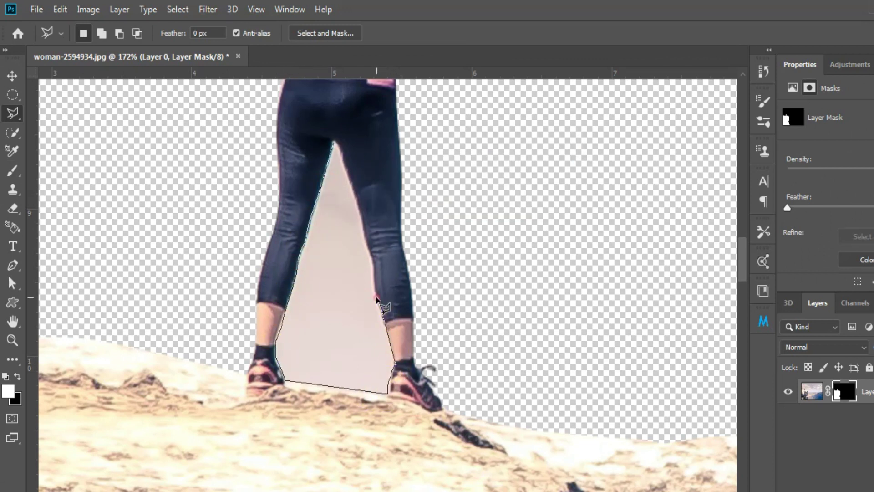
pyautogui.click(337, 147)
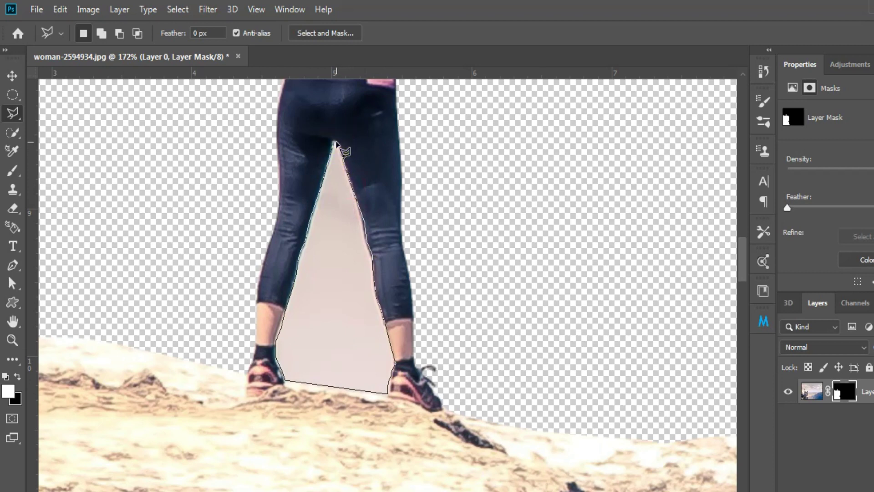
pyautogui.press('Delete')
# Fit the view, scale the cutout up to about 115%, and drag in the desert photo
pyautogui.press('z')
pyautogui.hotkey('ctrl', '0')
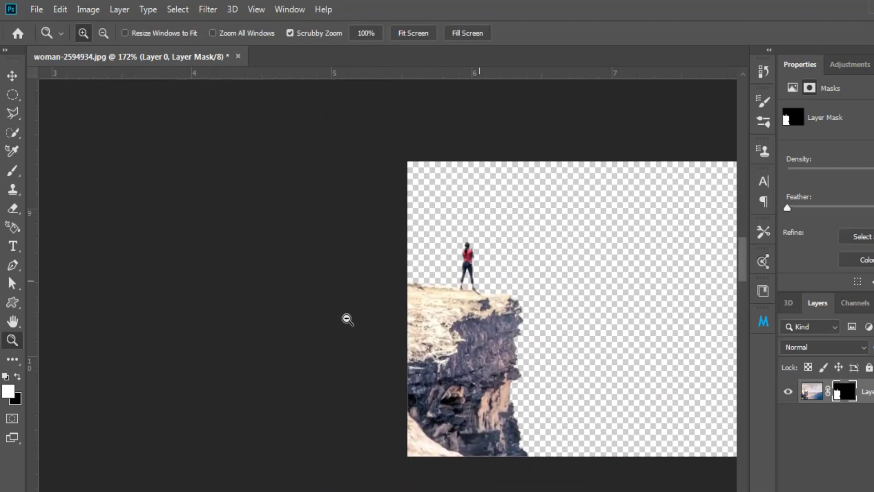
pyautogui.press('v')
pyautogui.hotkey('ctrl', 't')
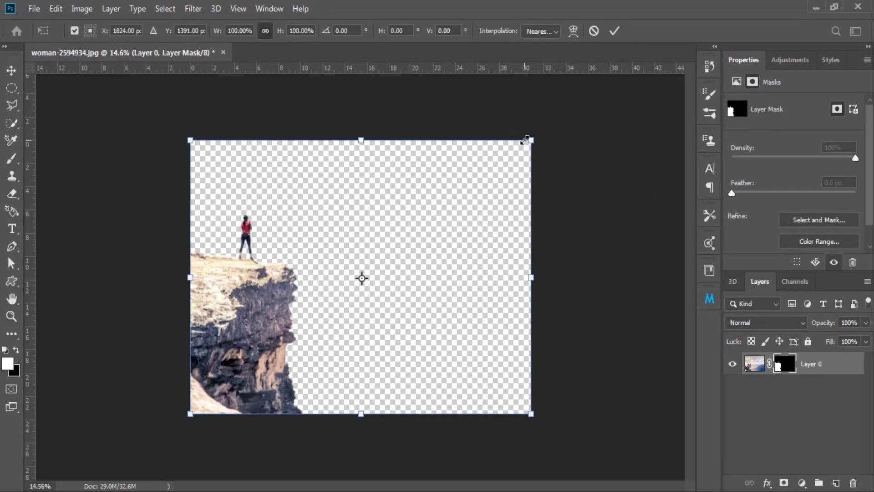
pyautogui.moveTo(525, 140); pyautogui.dragTo(561, 101)
pyautogui.moveTo(190, 414); pyautogui.dragTo(183, 450)
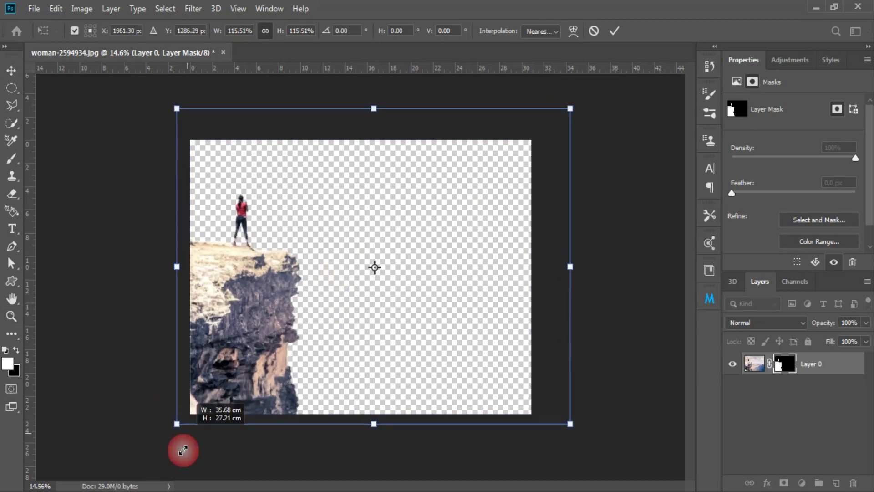
pyautogui.press('Return')
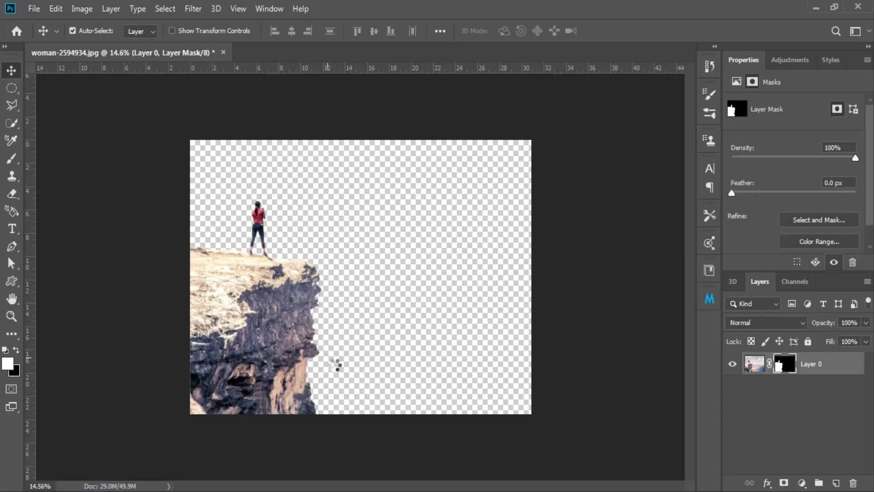
pyautogui.moveTo(91, 460); pyautogui.dragTo(337, 361)
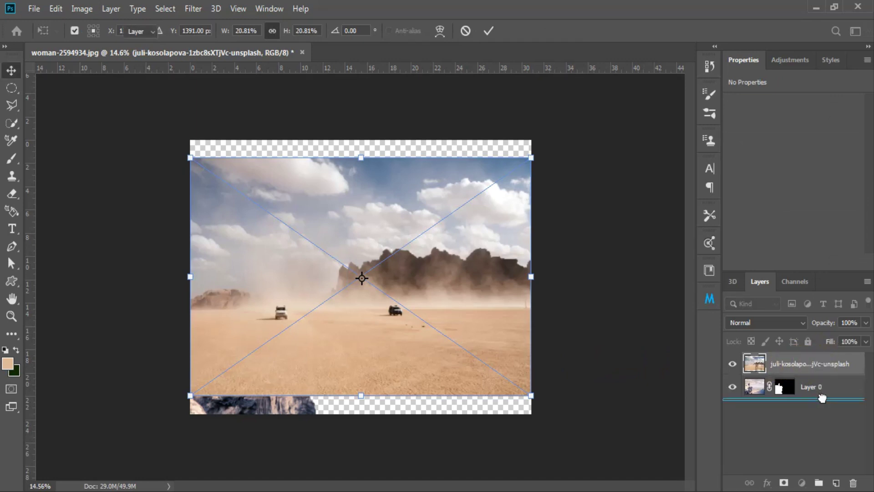
# Put the desert layer beneath the cutout, flip it horizontally, and enlarge it to fit
pyautogui.moveTo(823, 398); pyautogui.dragTo(822, 399)
pyautogui.hotkey('ctrl', 't')
pyautogui.rightClick(425, 290)
pyautogui.click(505, 446)
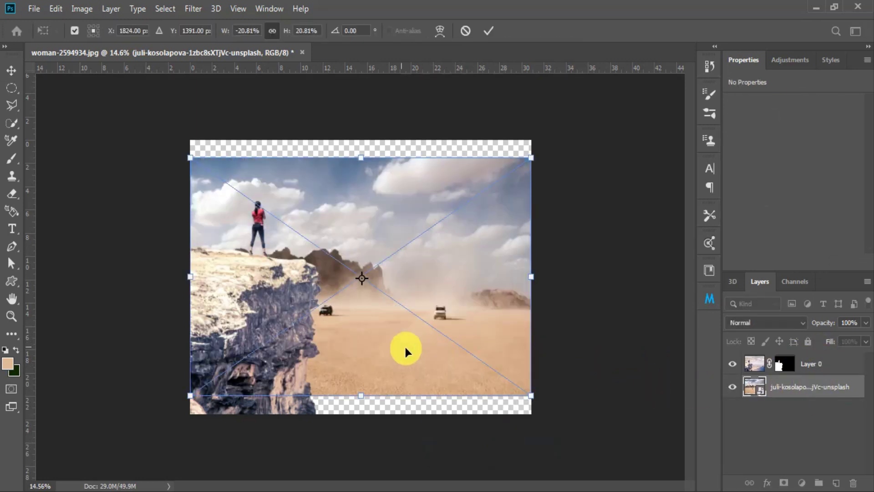
pyautogui.moveTo(405, 347); pyautogui.dragTo(408, 365)
pyautogui.moveTo(199, 176); pyautogui.dragTo(185, 165)
pyautogui.moveTo(538, 162); pyautogui.dragTo(548, 148)
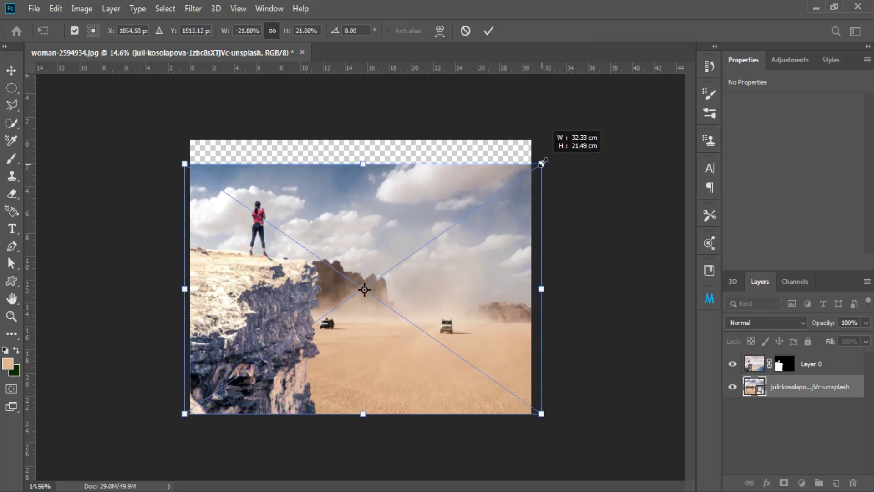
pyautogui.press('Return')
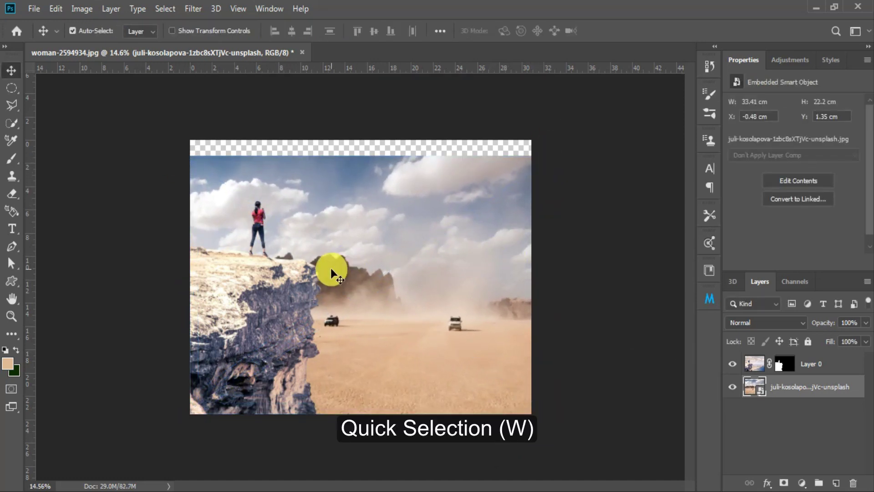
# Quick Select the desert's distant rocks and sky, excluding the dusty area around the car
pyautogui.press('w')
pyautogui.moveTo(329, 263)
pyautogui.mouseDown()
pyautogui.moveTo(367, 256)
pyautogui.moveTo(295, 253)
pyautogui.mouseUp()
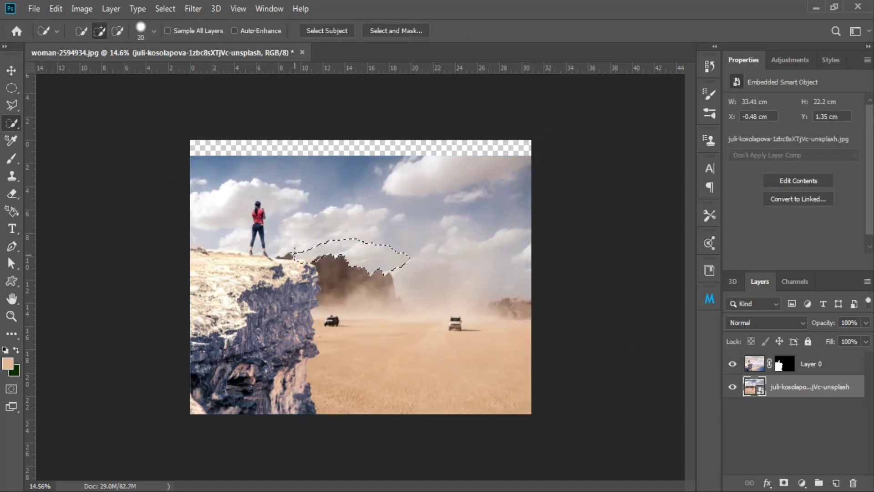
pyautogui.moveTo(396, 239); pyautogui.dragTo(467, 273)
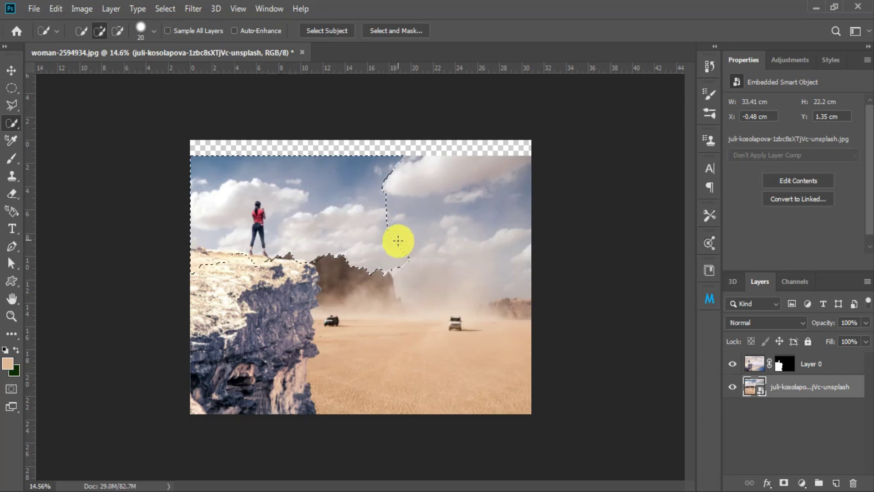
pyautogui.moveTo(451, 314); pyautogui.dragTo(516, 304)
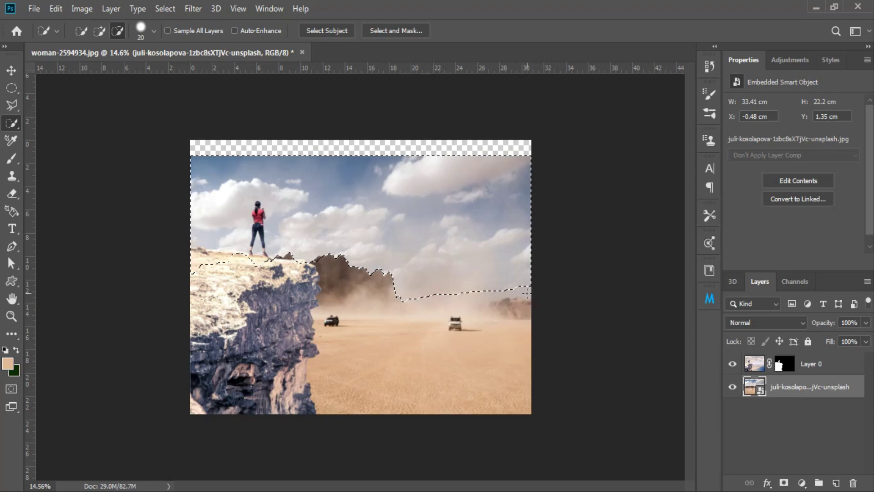
# Rasterize the desert layer, invert the selection onto the sky, delete it and deselect
pyautogui.rightClick(812, 387)
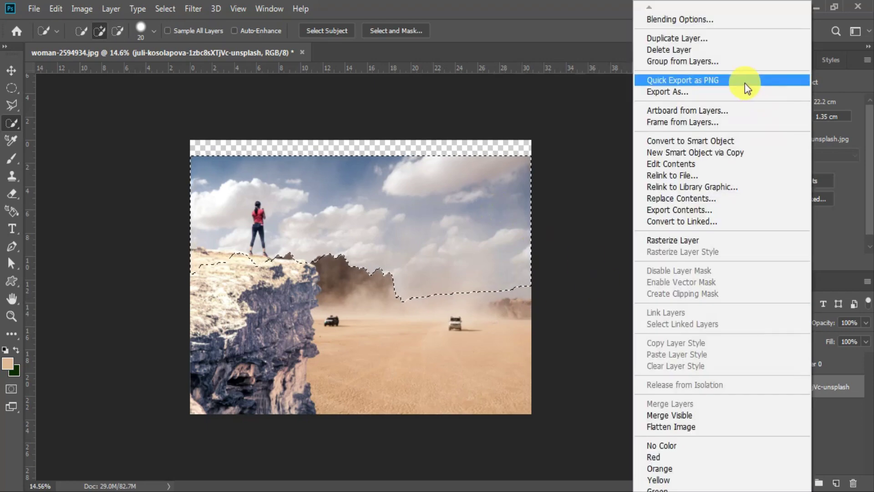
pyautogui.click(715, 239)
pyautogui.click(165, 9)
pyautogui.click(189, 64)
pyautogui.press('Delete')
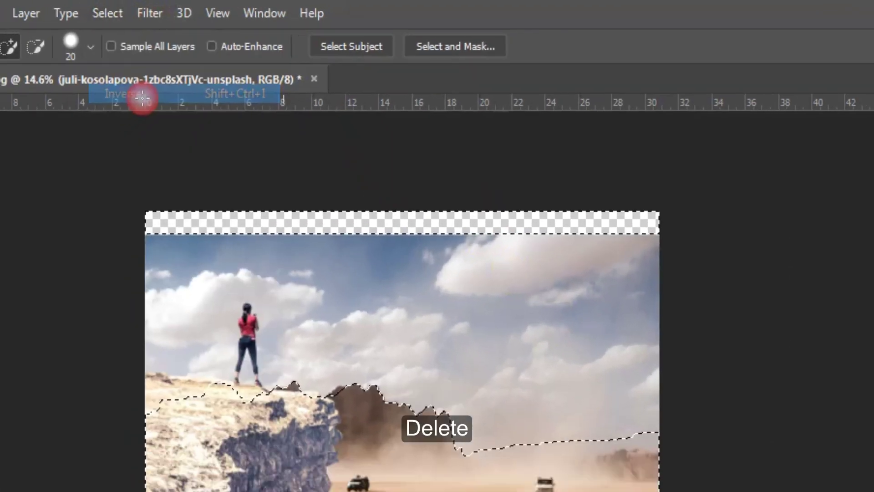
pyautogui.hotkey('ctrl', 'd')
# Place the cloudy sky photo beneath the desert layer and scale it to fill behind the cliff
pyautogui.press('v')
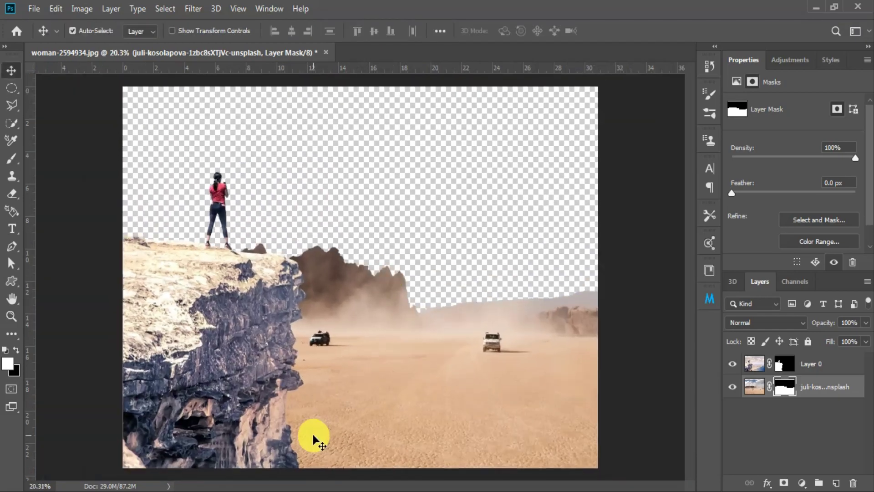
pyautogui.moveTo(807, 205); pyautogui.dragTo(347, 259)
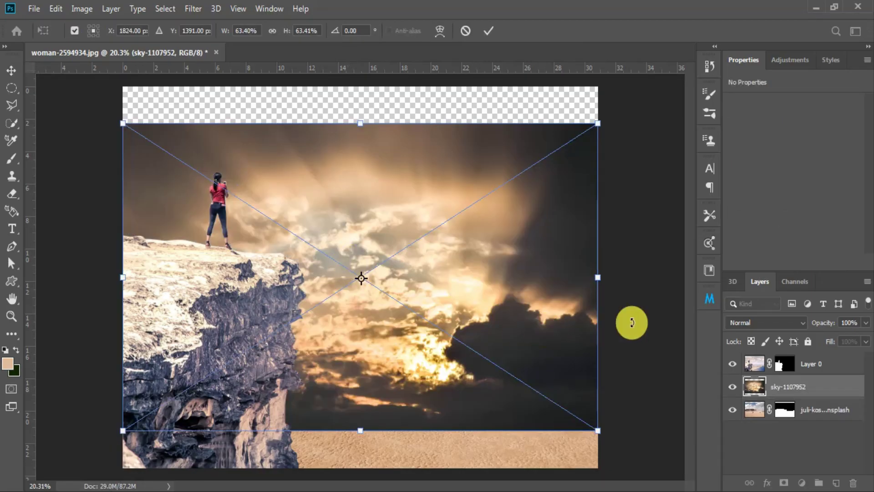
pyautogui.press('Return')
pyautogui.hotkey('ctrl', '[')
pyautogui.moveTo(469, 313)
pyautogui.mouseDown()
pyautogui.moveTo(468, 219)
pyautogui.moveTo(446, 180)
pyautogui.mouseUp()
pyautogui.hotkey('ctrl', 't')
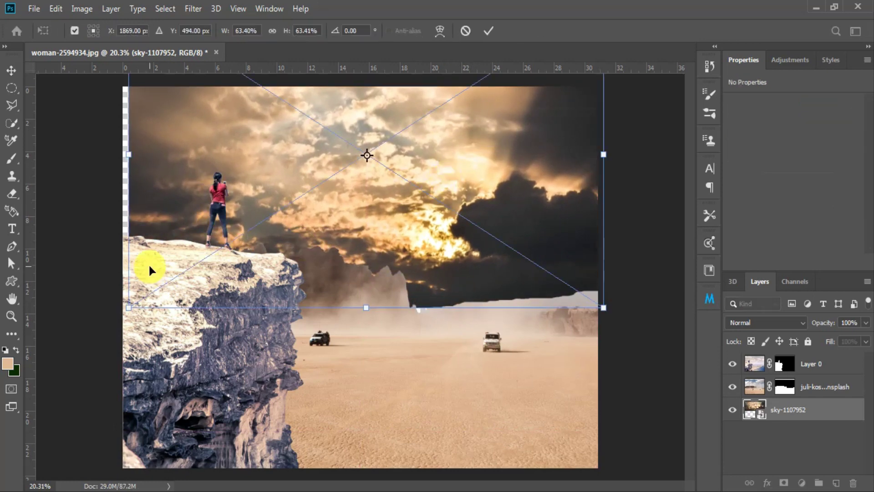
pyautogui.moveTo(125, 306); pyautogui.dragTo(106, 326)
pyautogui.moveTo(602, 326); pyautogui.dragTo(615, 329)
pyautogui.moveTo(440, 239); pyautogui.dragTo(433, 219)
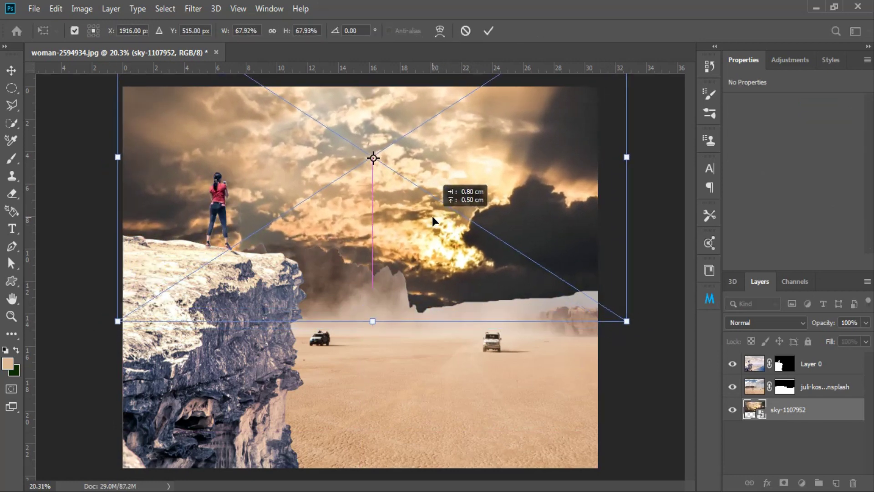
pyautogui.moveTo(625, 157); pyautogui.dragTo(603, 169)
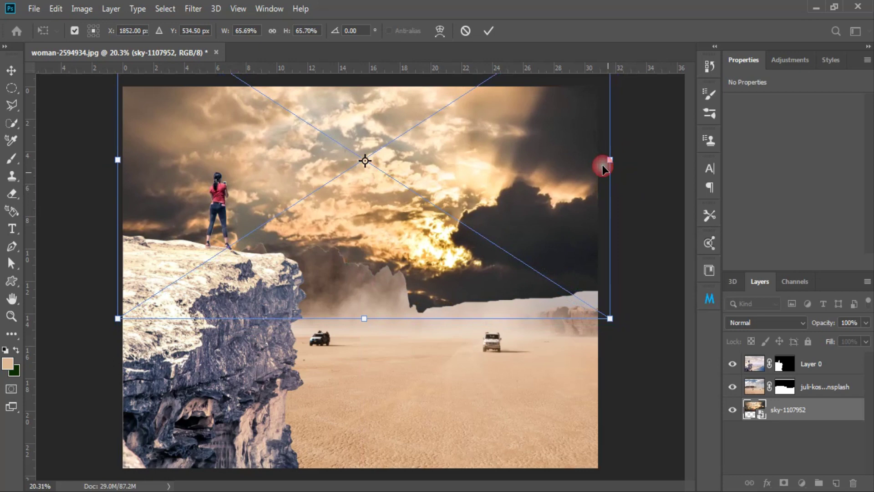
pyautogui.press('Return')
# Paint the desert layer's mask in black with a brush of about 200 px
pyautogui.click(785, 391)
pyautogui.press('b')
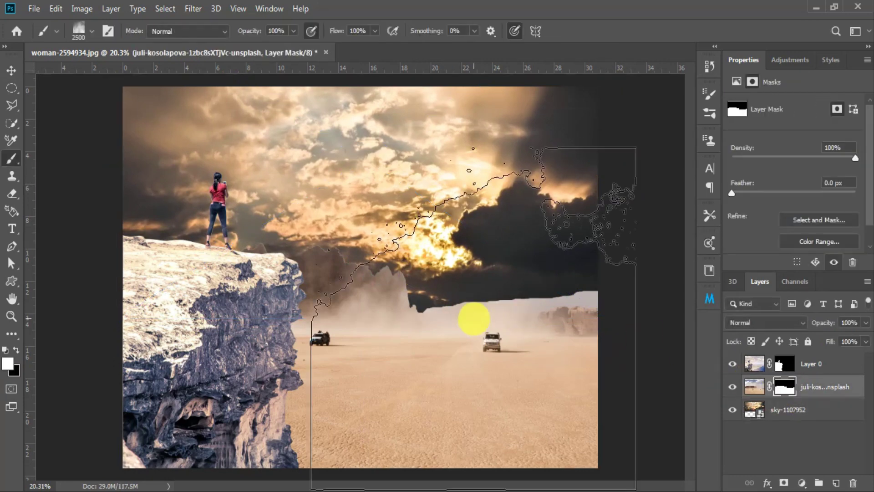
pyautogui.rightClick(476, 319)
pyautogui.moveTo(615, 225); pyautogui.dragTo(597, 225)
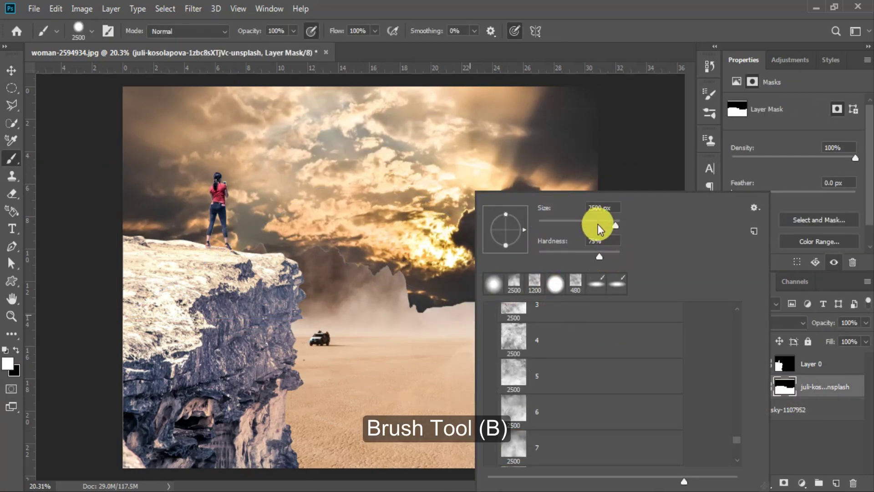
pyautogui.press('Return')
pyautogui.press('x')
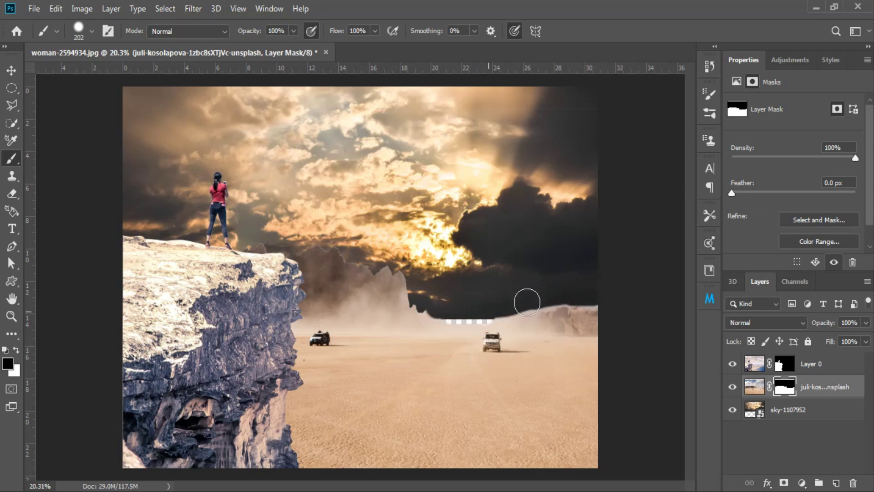
# Nudge the sky down slightly, then place and position the rock spire photo on top
pyautogui.press('v')
pyautogui.click(788, 409)
pyautogui.moveTo(444, 274); pyautogui.dragTo(447, 283)
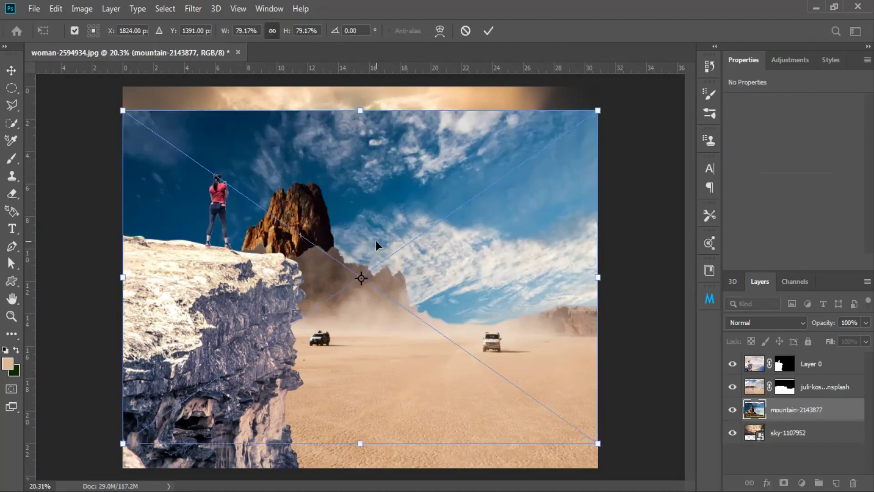
pyautogui.press('Return')
pyautogui.moveTo(808, 412); pyautogui.dragTo(802, 360)
pyautogui.moveTo(500, 242); pyautogui.dragTo(423, 275)
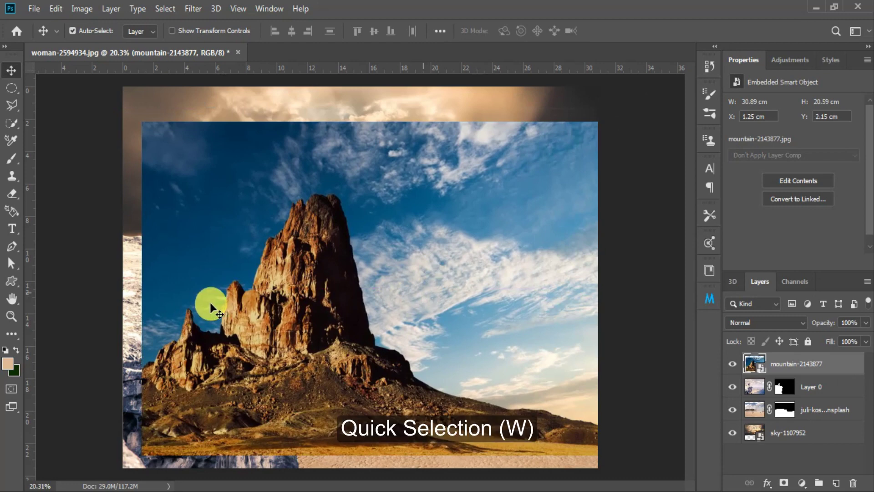
# Select the spire photo's blue sky, expand it by 3 px, rasterize the layer, and delete it
pyautogui.press('w')
pyautogui.moveTo(204, 314); pyautogui.dragTo(167, 323)
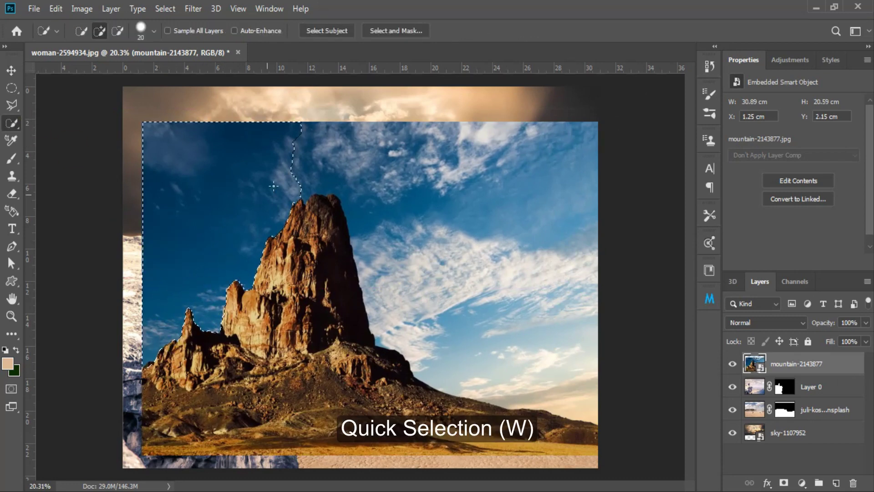
pyautogui.moveTo(359, 221); pyautogui.dragTo(400, 361)
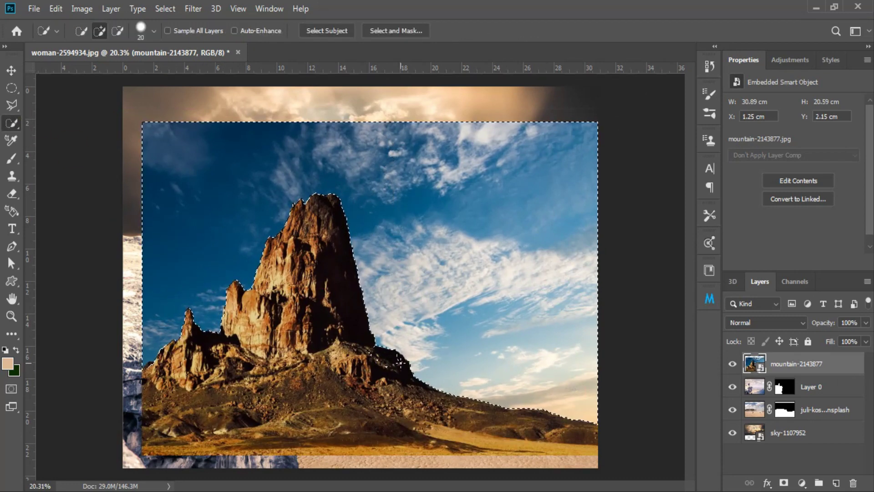
pyautogui.click(165, 9)
pyautogui.click(330, 223)
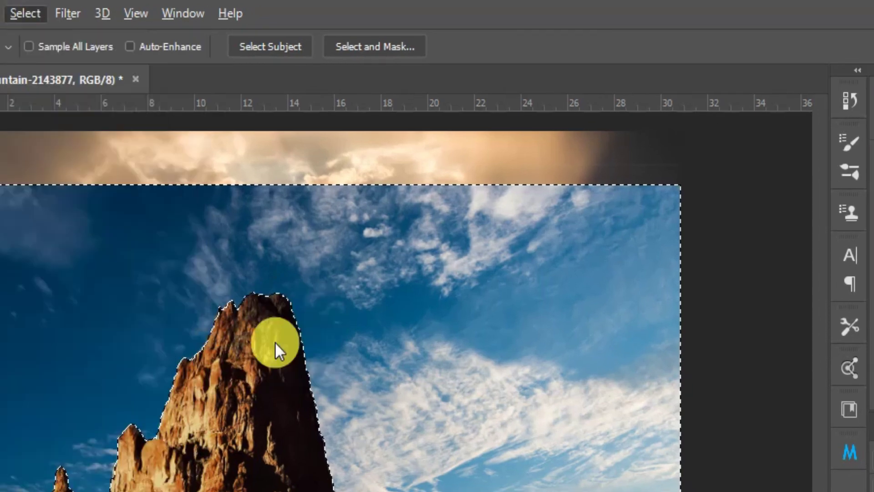
pyautogui.press('Return')
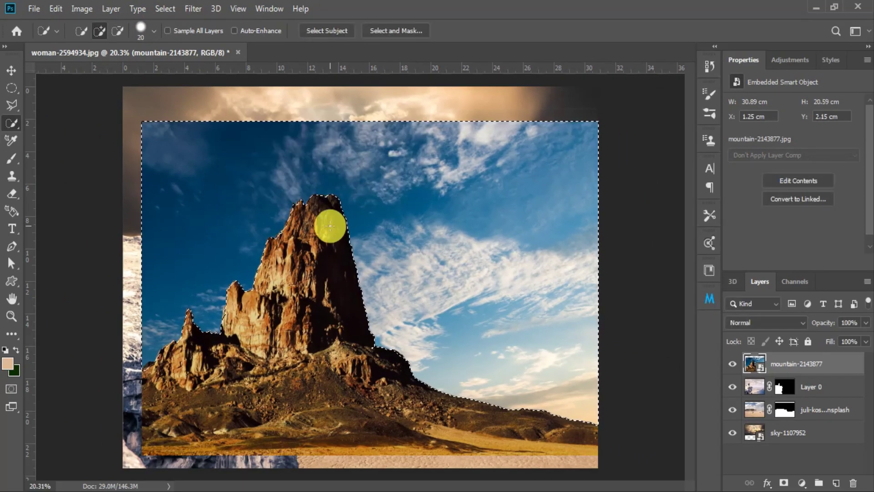
pyautogui.rightClick(785, 367)
pyautogui.click(653, 240)
pyautogui.press('Delete')
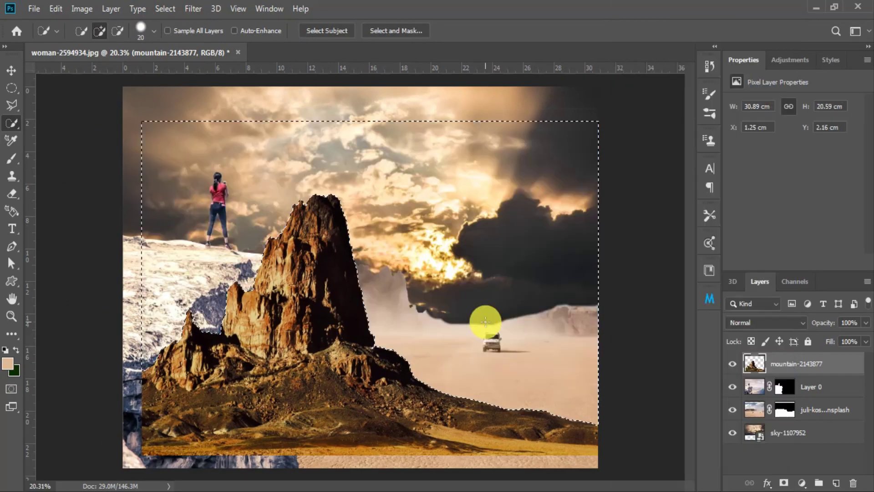
# Flip the spire horizontally, shift it up-right, and delete the leftover blue strip on the left
pyautogui.press('v')
pyautogui.hotkey('ctrl', 't')
pyautogui.rightClick(393, 349)
pyautogui.click(429, 328)
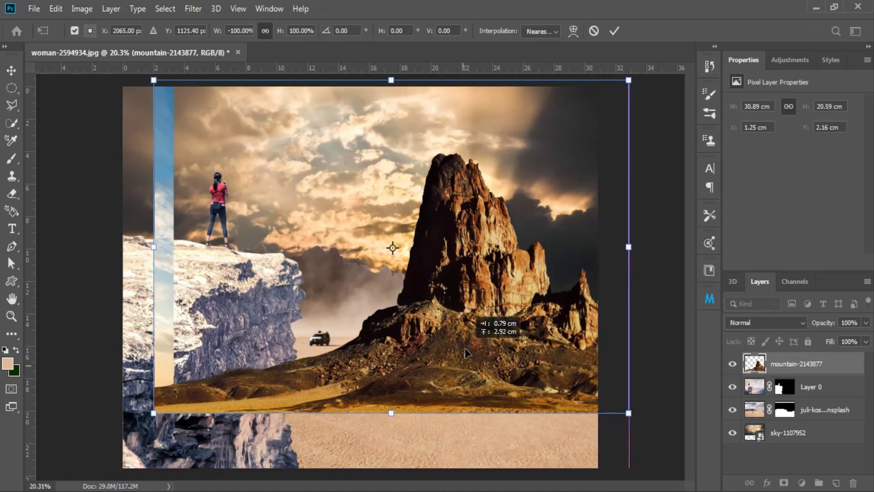
pyautogui.moveTo(450, 403); pyautogui.dragTo(474, 376)
pyautogui.press('Return')
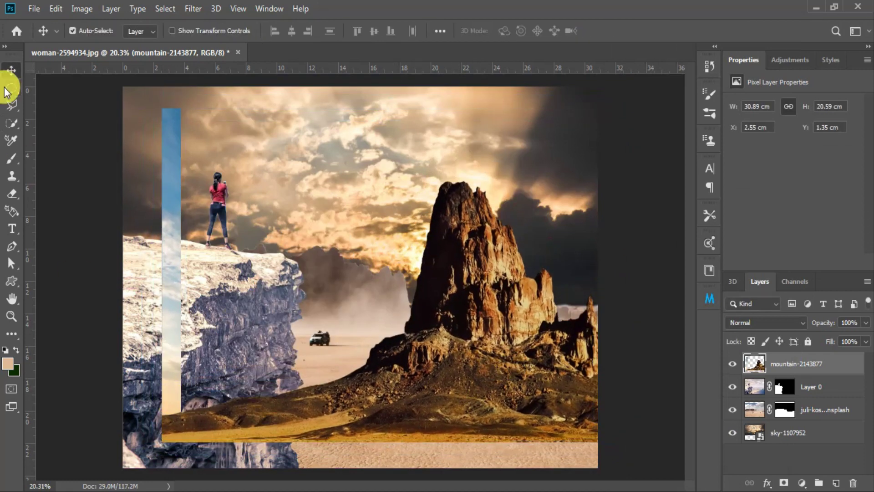
pyautogui.click(12, 88)
pyautogui.moveTo(138, 102); pyautogui.dragTo(193, 447)
pyautogui.press('Delete')
pyautogui.hotkey('ctrl', 'd')
# Move the spire beneath the desert layer and shrink it onto the right horizon
pyautogui.press('v')
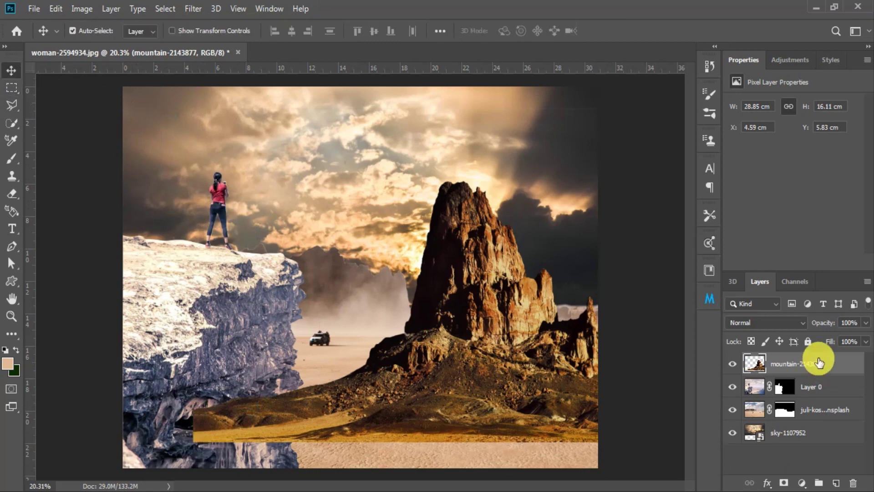
pyautogui.moveTo(816, 361)
pyautogui.mouseDown()
pyautogui.moveTo(810, 415)
pyautogui.moveTo(801, 387)
pyautogui.mouseUp()
pyautogui.moveTo(475, 368); pyautogui.dragTo(484, 299)
pyautogui.hotkey('ctrl', 't')
pyautogui.moveTo(646, 107); pyautogui.dragTo(576, 150)
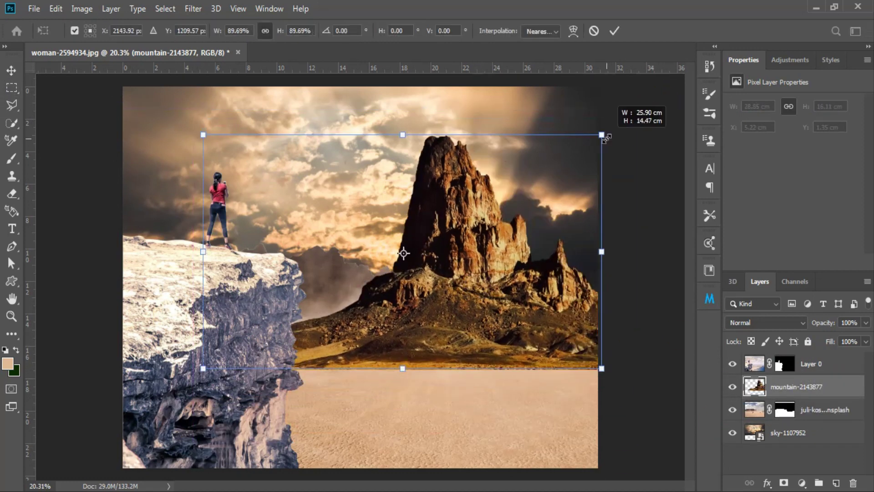
pyautogui.press('Return')
pyautogui.moveTo(801, 387); pyautogui.dragTo(808, 418)
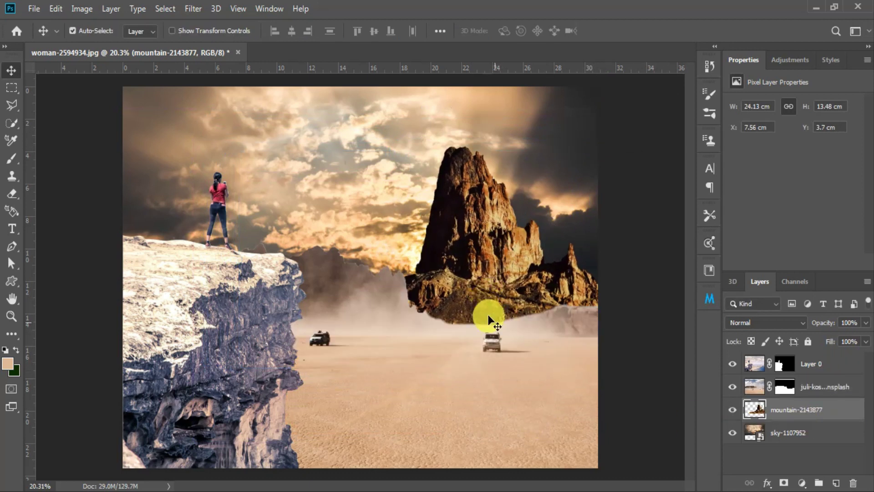
pyautogui.click(488, 380)
# Paint the juli-kos mask with a soft black brush to blend the spire's base into the haze
pyautogui.press('b')
pyautogui.moveTo(412, 274); pyautogui.dragTo(364, 301)
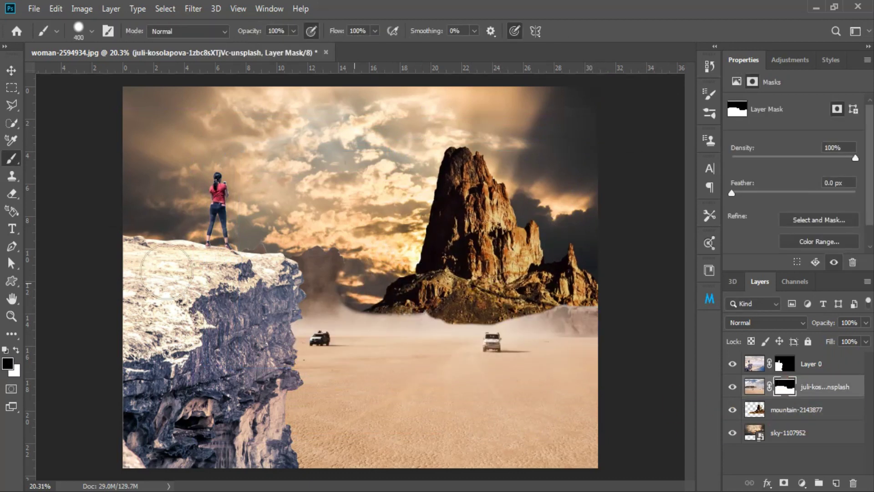
pyautogui.rightClick(601, 302)
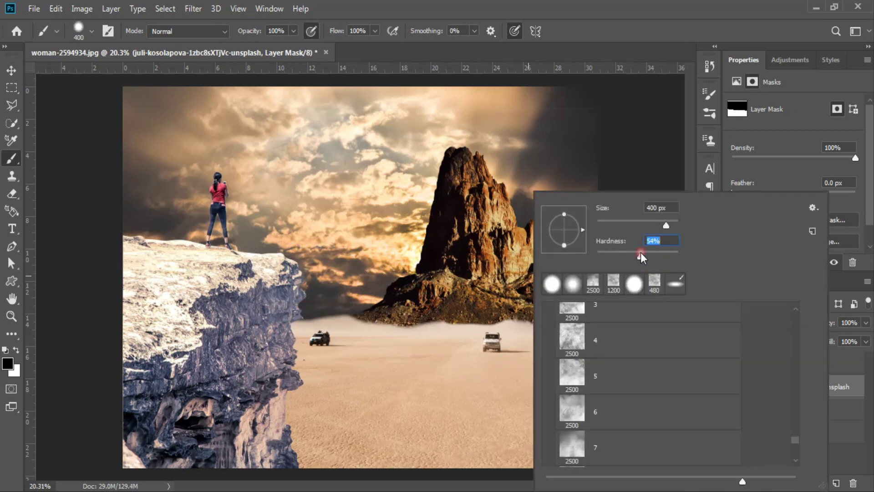
pyautogui.click(420, 307)
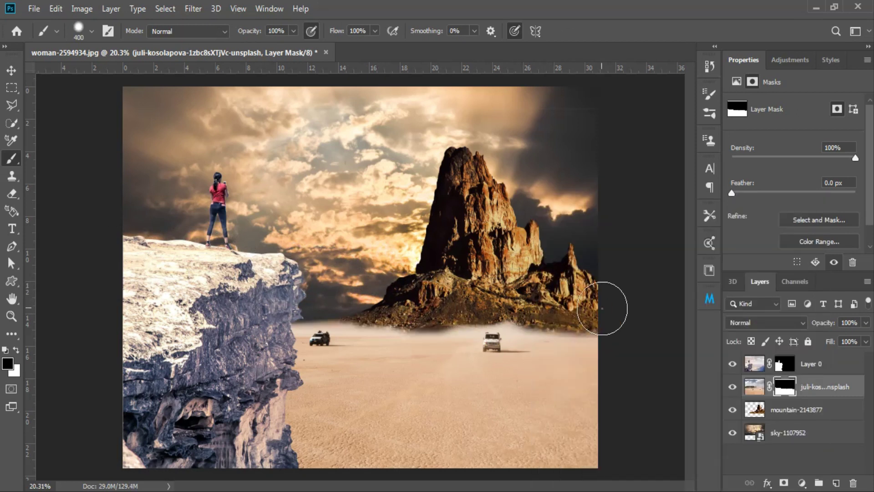
pyautogui.press('[')
pyautogui.press('[')
pyautogui.click(520, 306)
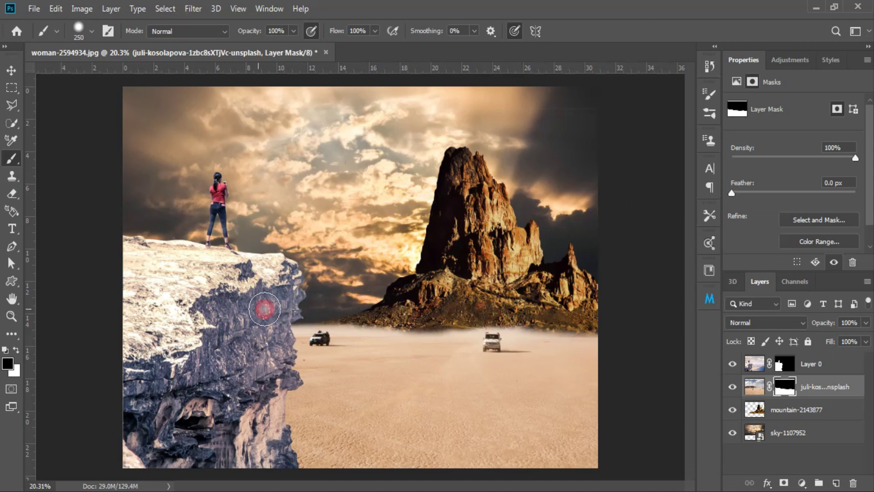
# Widen the desert layer slightly with Free Transform
pyautogui.press('v')
pyautogui.hotkey('ctrl', 't')
pyautogui.moveTo(133, 109); pyautogui.dragTo(116, 109)
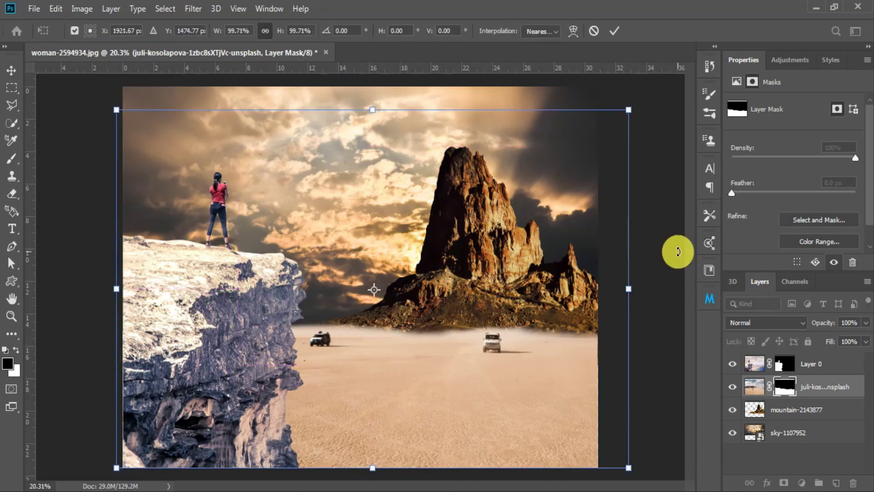
pyautogui.moveTo(678, 251); pyautogui.dragTo(640, 287)
pyautogui.press('Return')
# Narrow the spire from its right side with Free Transform
pyautogui.click(566, 246)
pyautogui.hotkey('ctrl', 't')
pyautogui.moveTo(609, 251)
pyautogui.mouseDown()
pyautogui.moveTo(596, 259)
pyautogui.moveTo(611, 263)
pyautogui.mouseUp()
pyautogui.press('Return')
pyautogui.click(519, 298)
# Add a new empty Layer 1 above the spire layer
pyautogui.click(733, 427)
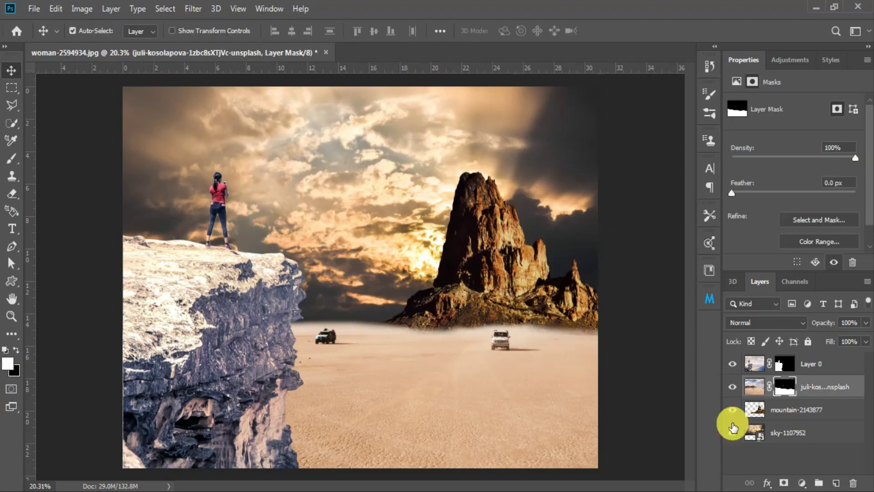
pyautogui.click(811, 409)
pyautogui.click(836, 483)
pyautogui.press('b')
pyautogui.rightClick(410, 205)
# Stamp haze over the spire on Layer 1 with a 2500 px dust brush
pyautogui.moveTo(666, 329); pyautogui.dragTo(662, 444)
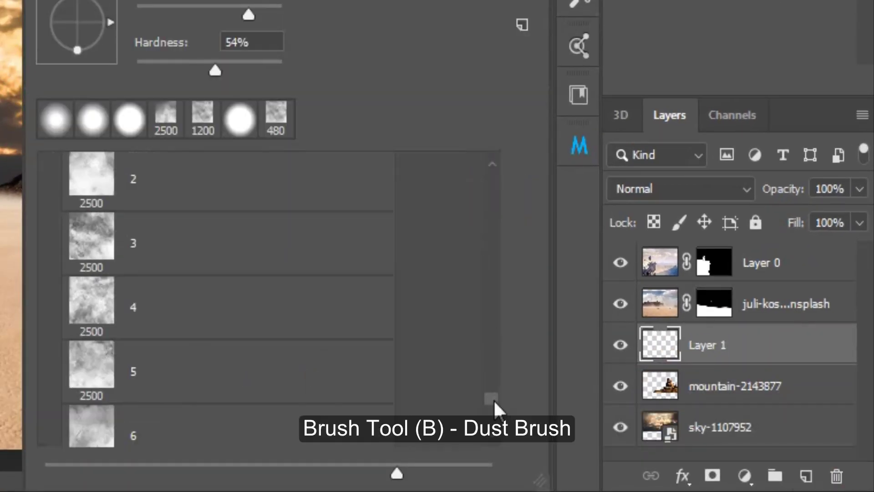
pyautogui.moveTo(495, 408); pyautogui.dragTo(497, 424)
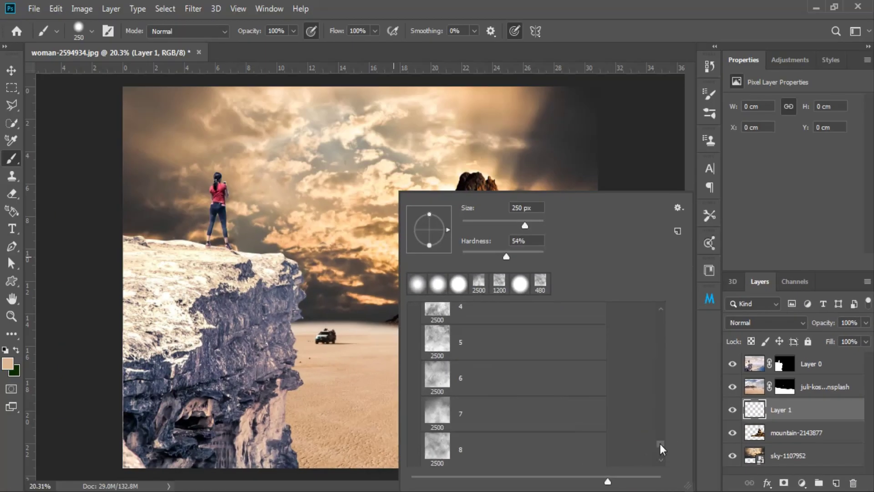
pyautogui.moveTo(661, 449); pyautogui.dragTo(663, 455)
pyautogui.click(455, 351)
pyautogui.click(328, 254)
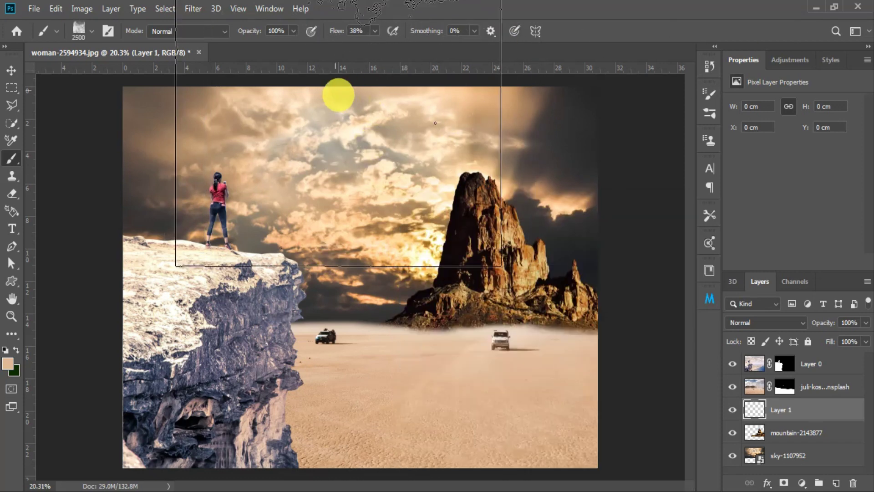
pyautogui.click(375, 31)
pyautogui.click(445, 353)
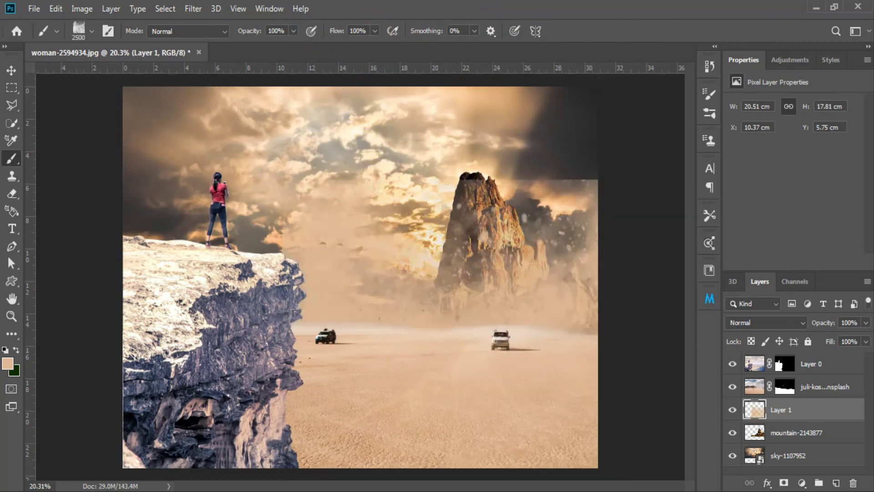
# Flatten and widen the dust haze and place it over the mountain base
pyautogui.hotkey('ctrl', 't')
pyautogui.moveTo(456, 177)
pyautogui.mouseDown()
pyautogui.moveTo(456, 277)
pyautogui.moveTo(438, 335)
pyautogui.mouseUp()
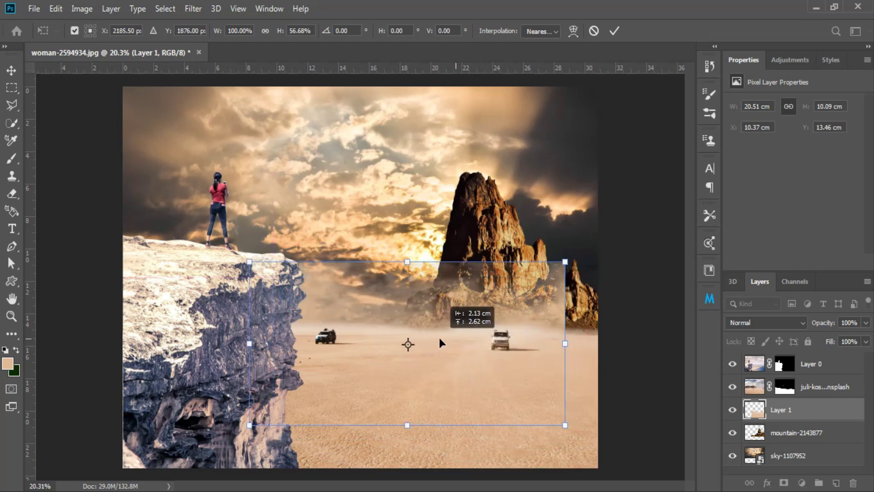
pyautogui.moveTo(538, 344); pyautogui.dragTo(604, 332)
pyautogui.moveTo(416, 261)
pyautogui.mouseDown()
pyautogui.moveTo(415, 273)
pyautogui.moveTo(416, 264)
pyautogui.mouseUp()
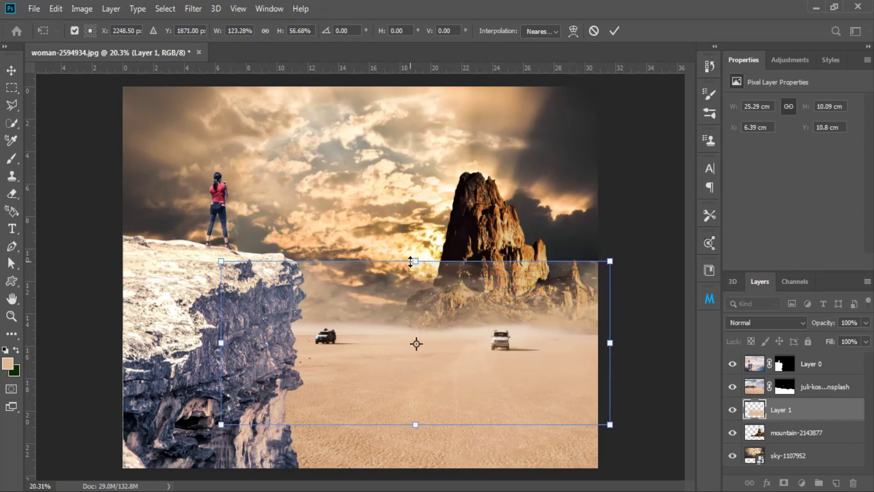
pyautogui.moveTo(611, 264); pyautogui.dragTo(524, 289)
pyautogui.moveTo(428, 343); pyautogui.dragTo(541, 331)
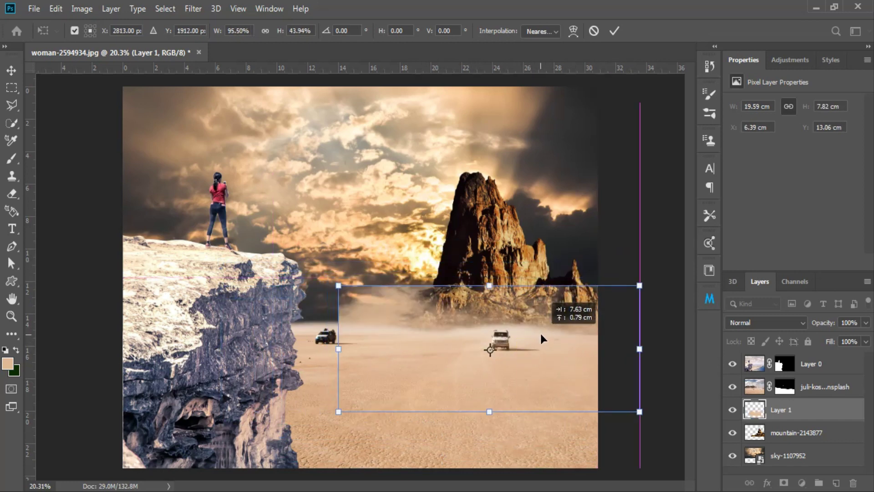
pyautogui.press('Return')
# On a new Layer 2, stamp cloudy dust preset 12 over the mountain base and desert
pyautogui.press('b')
pyautogui.press('e')
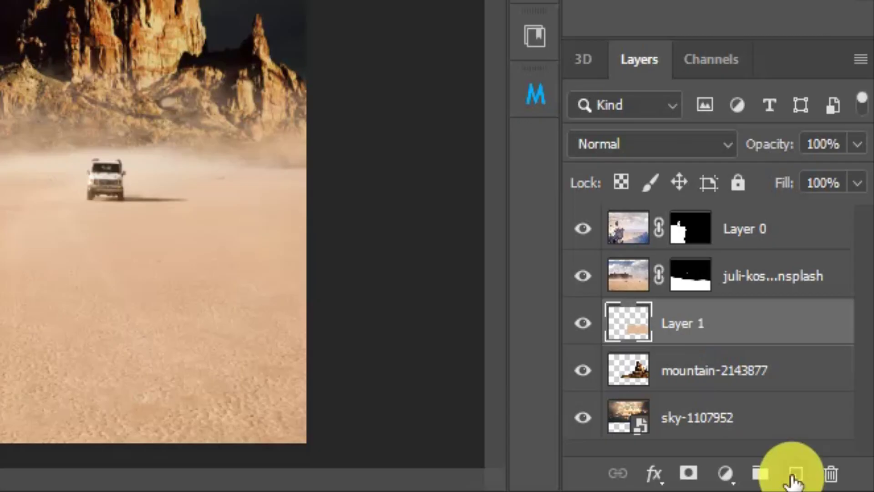
pyautogui.click(837, 482)
pyautogui.press('b')
pyautogui.rightClick(438, 192)
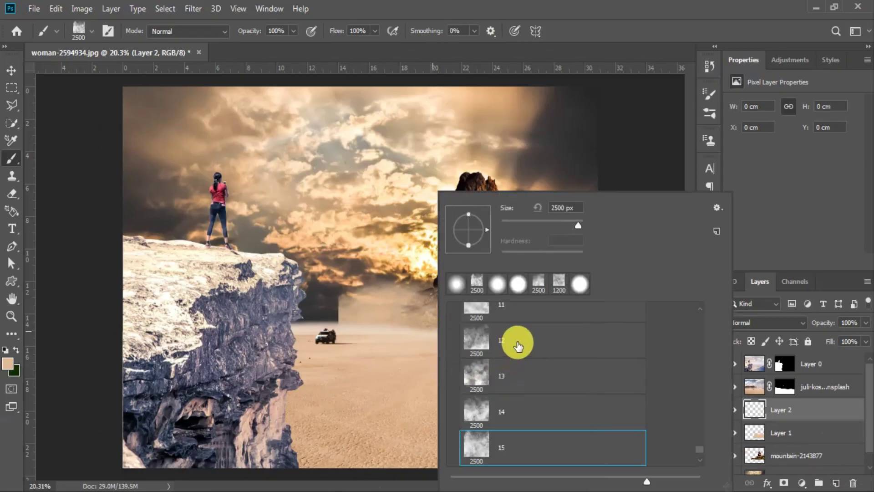
pyautogui.click(518, 346)
pyautogui.click(441, 330)
pyautogui.click(589, 428)
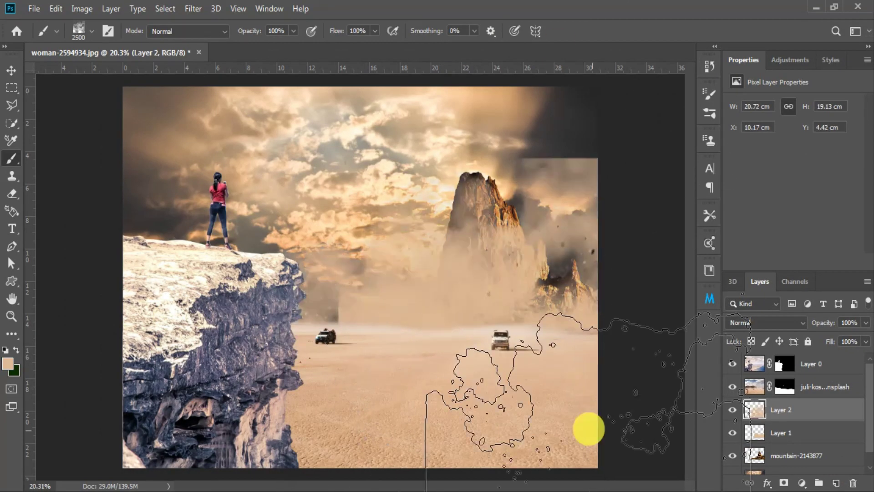
# Squash the Layer 2 dust to half height and move it left toward the cliff
pyautogui.press('v')
pyautogui.hotkey('ctrl', 't')
pyautogui.moveTo(431, 157); pyautogui.dragTo(431, 287)
pyautogui.moveTo(428, 333); pyautogui.dragTo(312, 308)
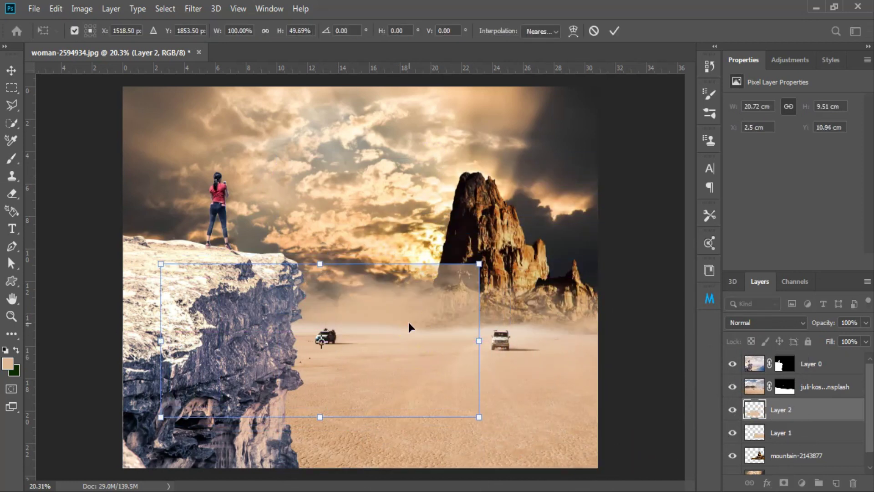
pyautogui.press('Return')
# Move both dust layers above the desert layer and erase haze off the mountain base
pyautogui.hotkey('ctrl', ']')
pyautogui.press('e')
pyautogui.moveTo(493, 384)
pyautogui.mouseDown()
pyautogui.moveTo(487, 407)
pyautogui.moveTo(270, 363)
pyautogui.mouseUp()
pyautogui.moveTo(499, 303); pyautogui.dragTo(497, 269)
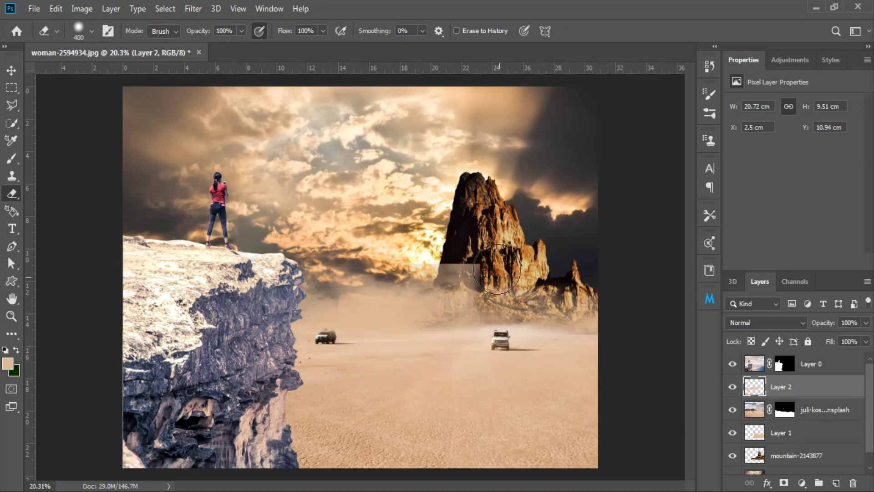
pyautogui.moveTo(781, 433); pyautogui.dragTo(781, 410)
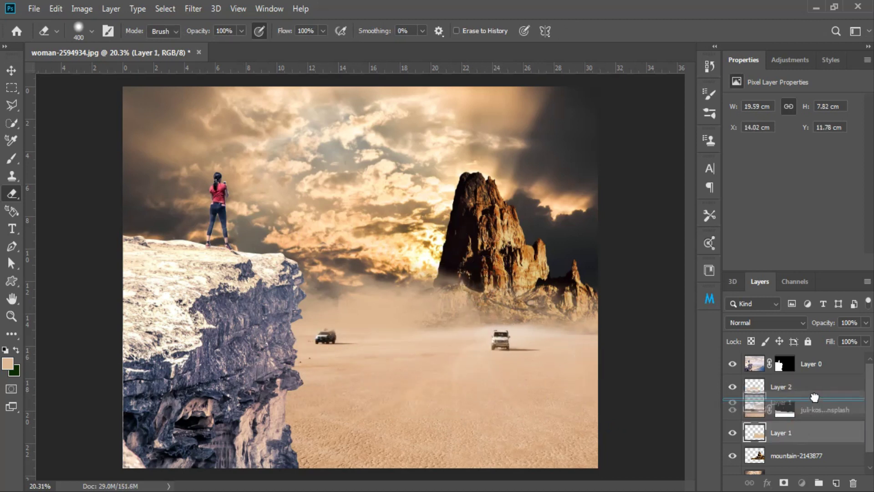
pyautogui.moveTo(357, 356); pyautogui.dragTo(470, 360)
pyautogui.moveTo(528, 355); pyautogui.dragTo(498, 356)
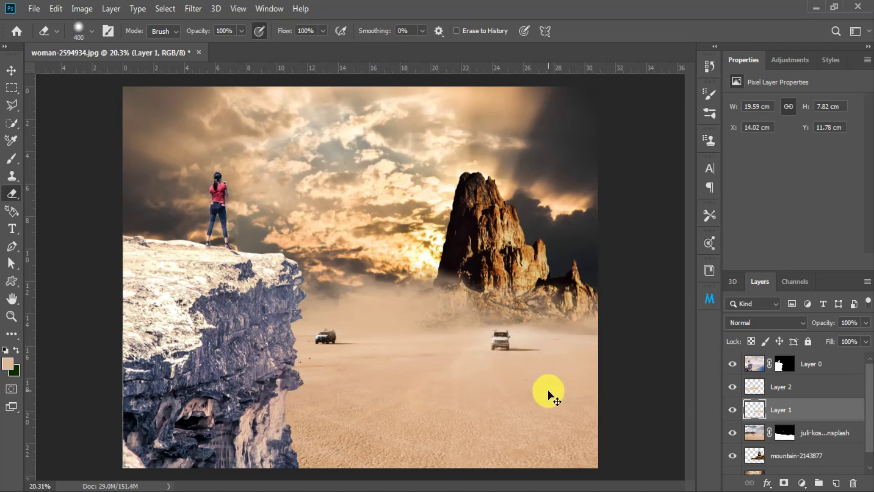
pyautogui.hotkey('ctrl', 'z')
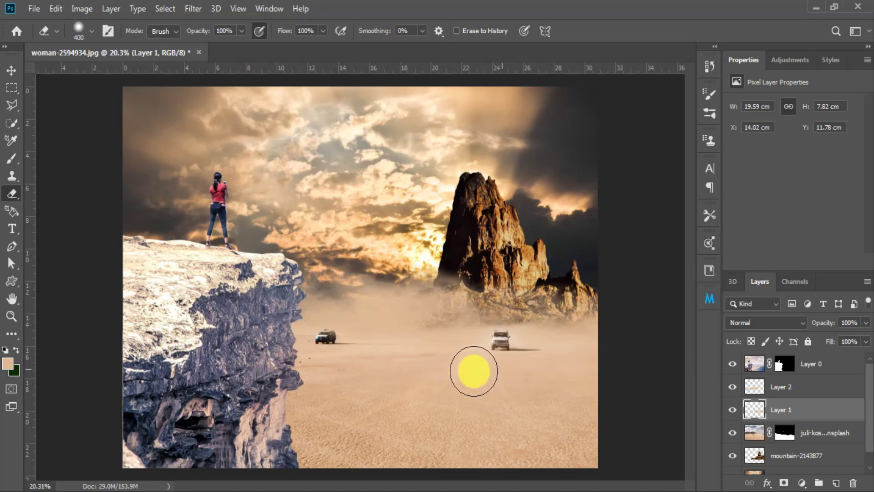
# Darken the mountain with a clipped Exposure adjustment layer
pyautogui.press('v')
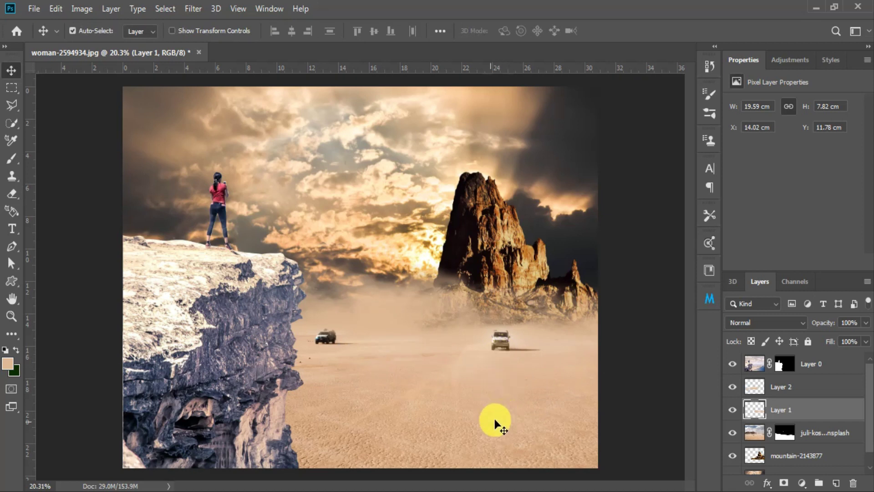
pyautogui.click(445, 367)
pyautogui.click(504, 266)
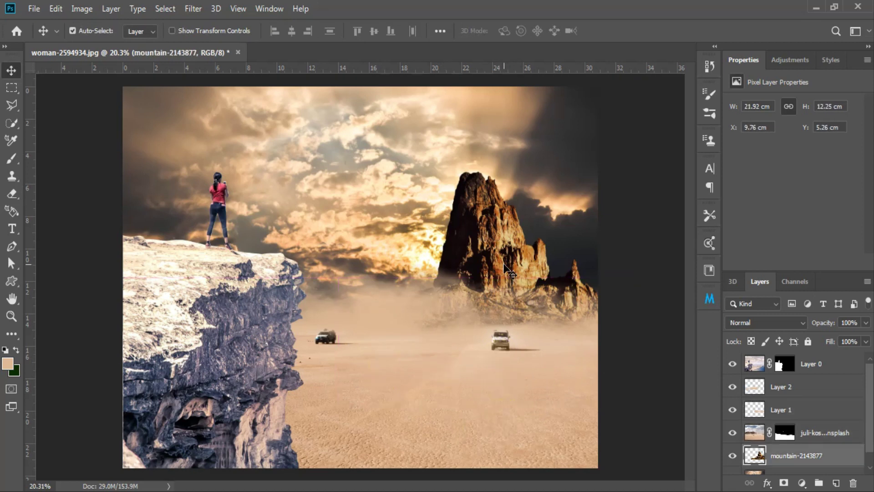
pyautogui.click(785, 64)
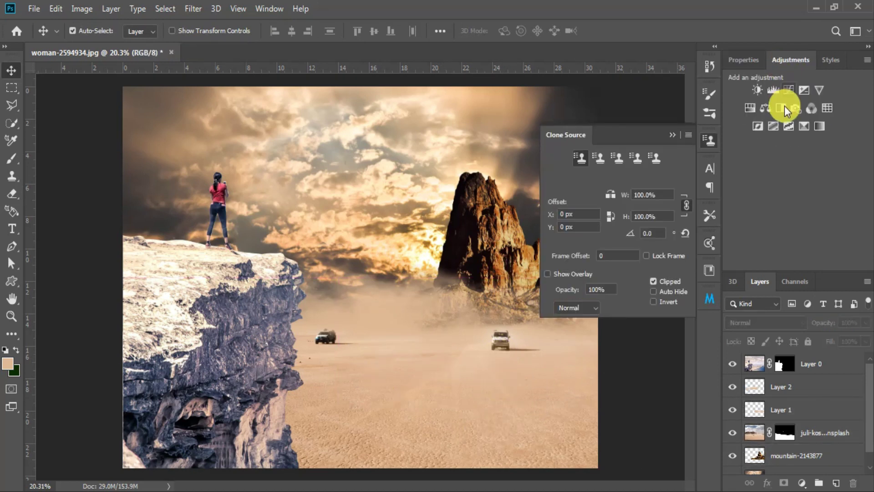
pyautogui.click(802, 97)
pyautogui.click(682, 140)
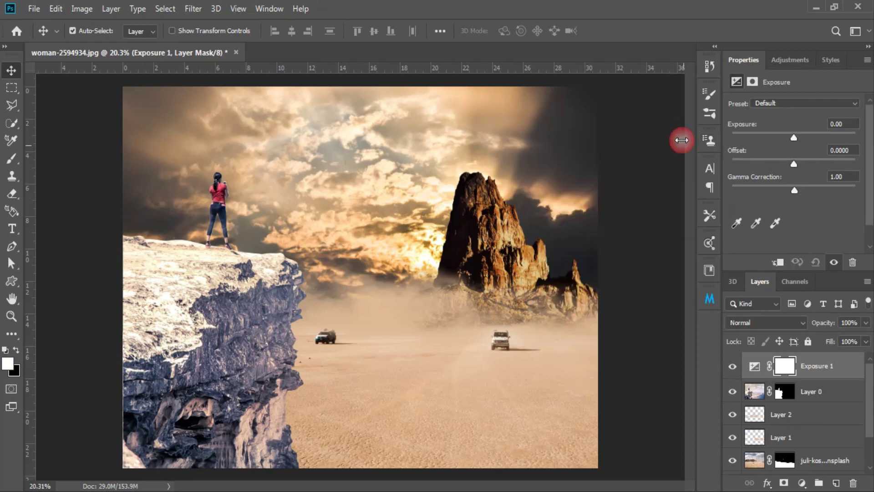
pyautogui.moveTo(810, 430); pyautogui.dragTo(810, 429)
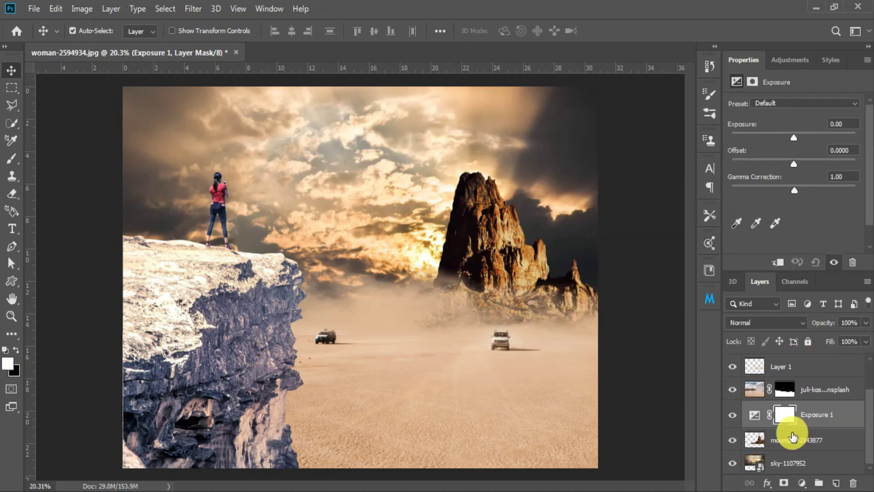
pyautogui.keyDown('alt'); pyautogui.click(774, 427); pyautogui.keyUp('alt')
pyautogui.click(795, 414)
pyautogui.click(736, 81)
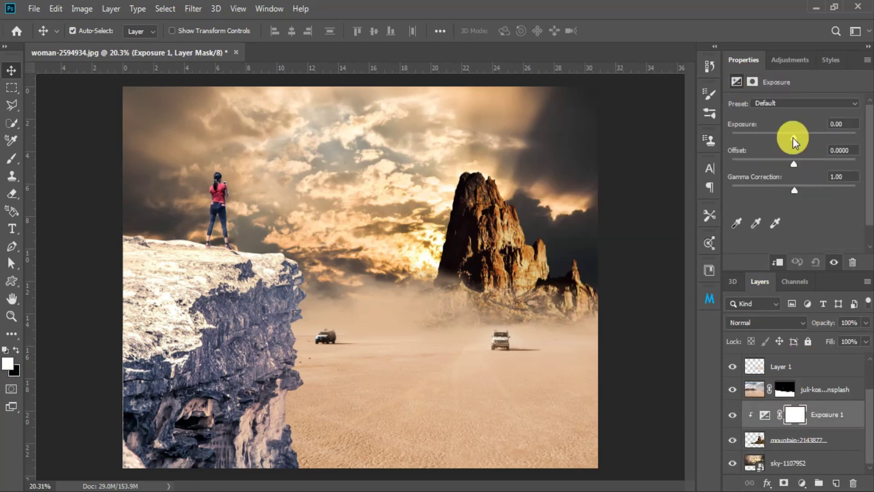
pyautogui.moveTo(794, 137); pyautogui.dragTo(783, 137)
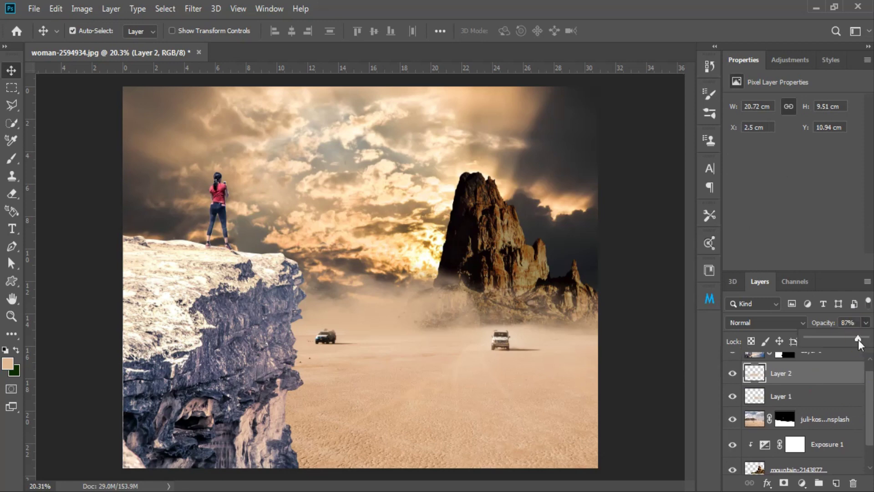
# Fade the Layer 2 dust to 86% opacity and add a second clipped Exposure at -0.24
pyautogui.moveTo(859, 339); pyautogui.dragTo(858, 339)
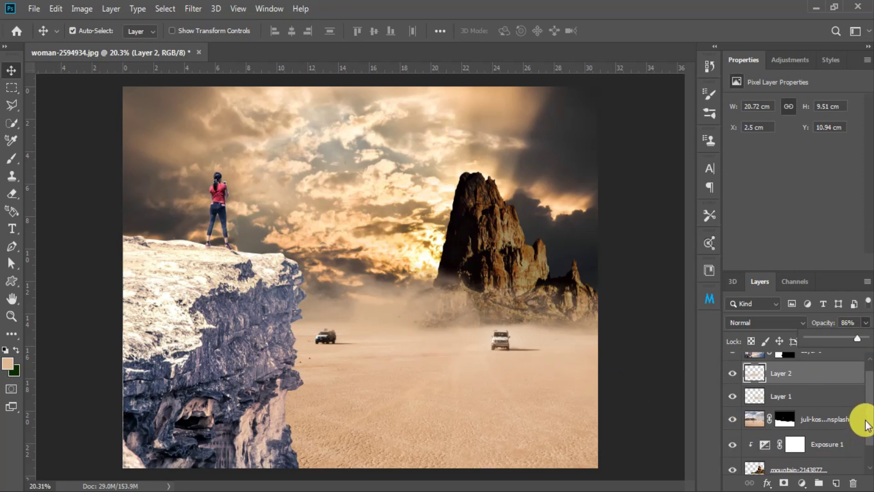
pyautogui.scroll(-2, 866, 425)
pyautogui.click(810, 456)
pyautogui.click(790, 59)
pyautogui.click(813, 97)
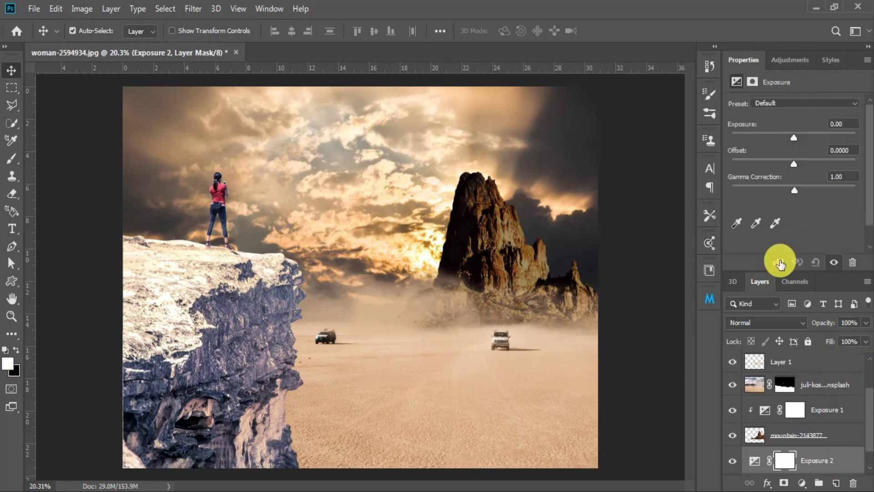
pyautogui.click(780, 263)
pyautogui.moveTo(793, 137); pyautogui.dragTo(792, 138)
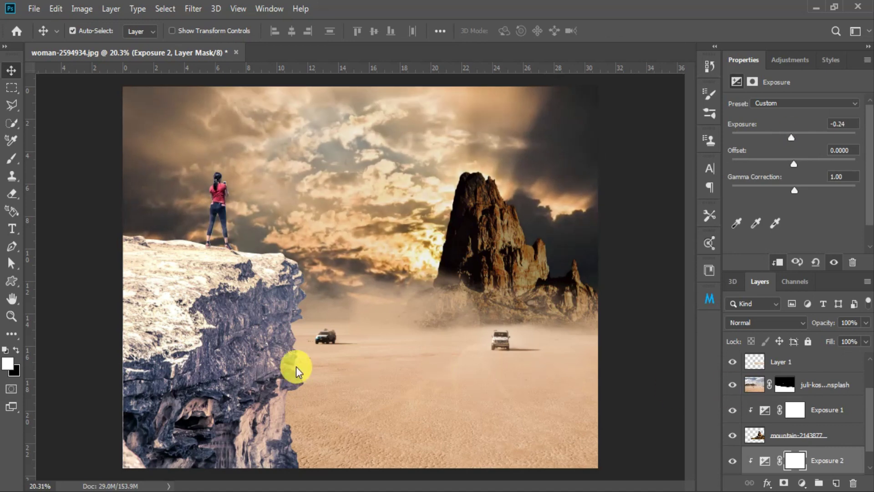
# Darken the cliff with an Exposure adjustment clipped to Layer 0
pyautogui.click(225, 309)
pyautogui.click(790, 60)
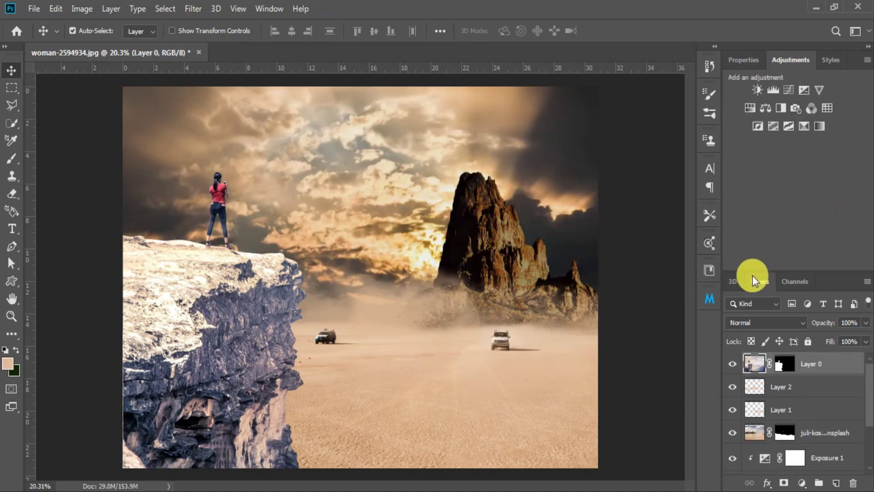
pyautogui.click(804, 90)
pyautogui.click(778, 263)
pyautogui.moveTo(794, 137)
pyautogui.mouseDown()
pyautogui.moveTo(786, 143)
pyautogui.moveTo(794, 136)
pyautogui.mouseUp()
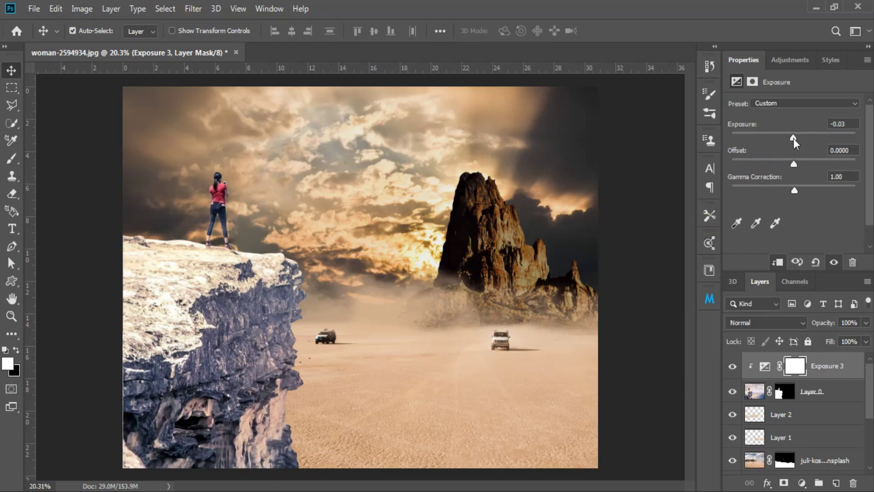
pyautogui.click(82, 9)
pyautogui.press('Escape')
# Apply Color Balance +22, 0, -19 to the cliff layer
pyautogui.hotkey('alt', '[')
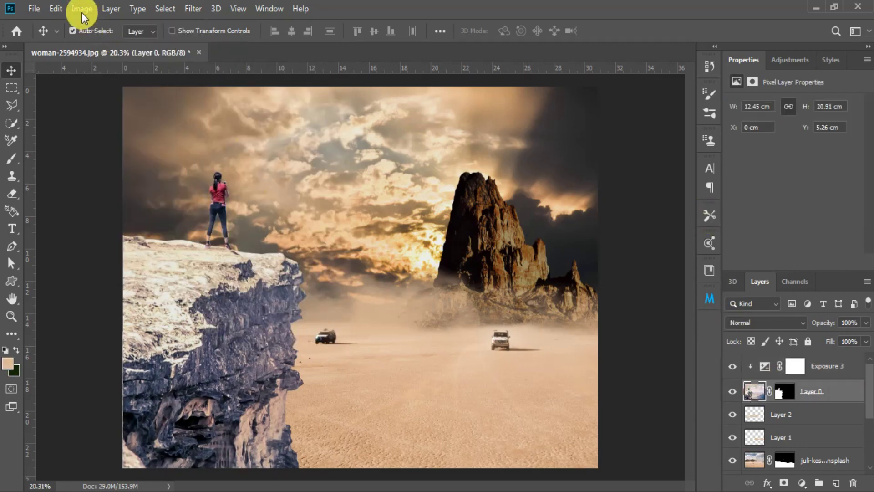
pyautogui.click(82, 9)
pyautogui.click(255, 129)
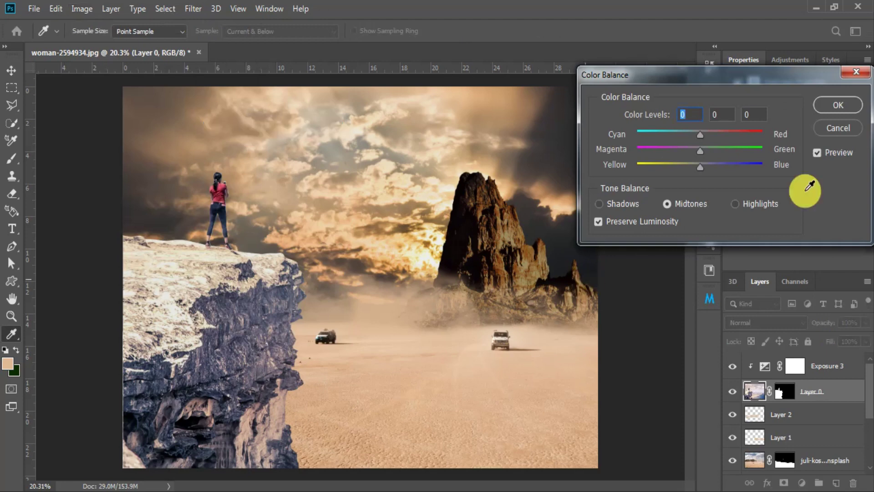
pyautogui.moveTo(695, 170); pyautogui.dragTo(688, 170)
pyautogui.moveTo(701, 134); pyautogui.dragTo(714, 132)
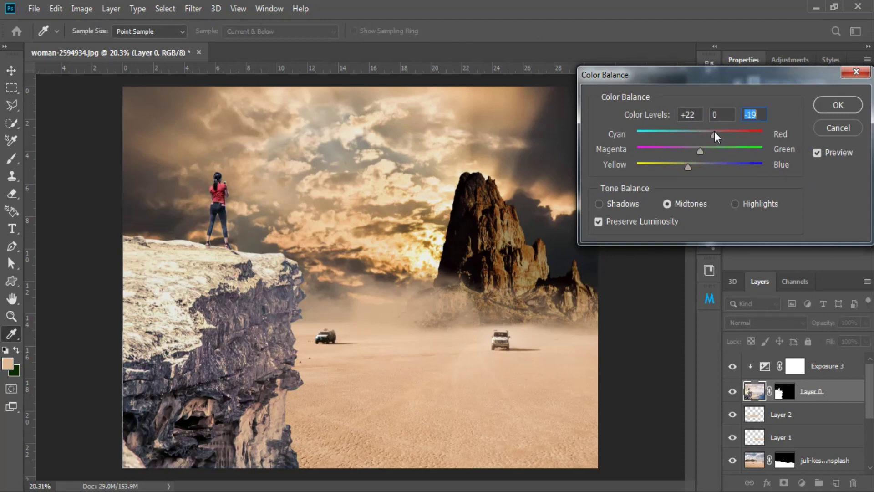
pyautogui.click(699, 152)
pyautogui.press('Return')
pyautogui.click(82, 9)
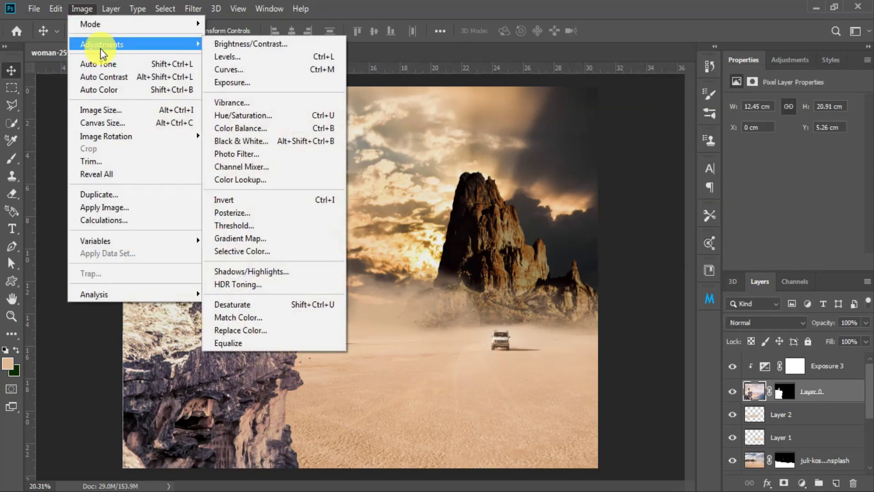
# Tone down the cliff's highlights with Shadows/Highlights, then zoom in on the cliff top
pyautogui.click(255, 275)
pyautogui.moveTo(500, 197)
pyautogui.mouseDown()
pyautogui.moveTo(517, 193)
pyautogui.moveTo(548, 218)
pyautogui.mouseUp()
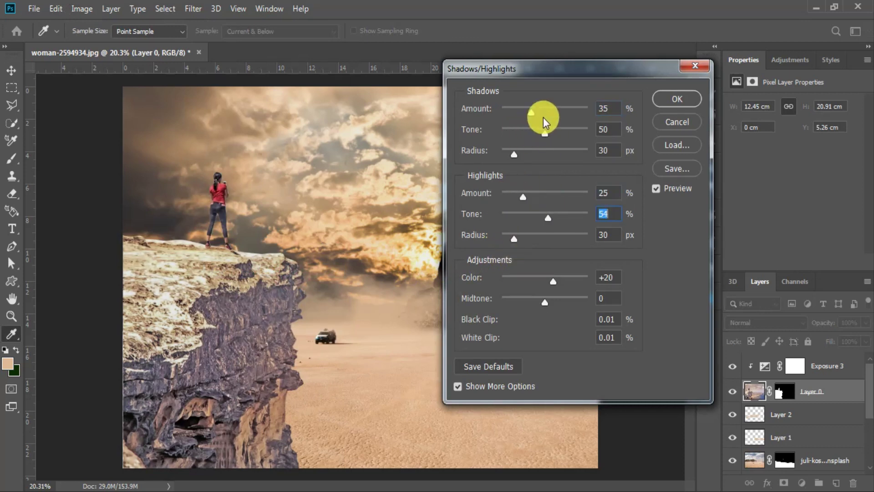
pyautogui.moveTo(531, 113); pyautogui.dragTo(525, 112)
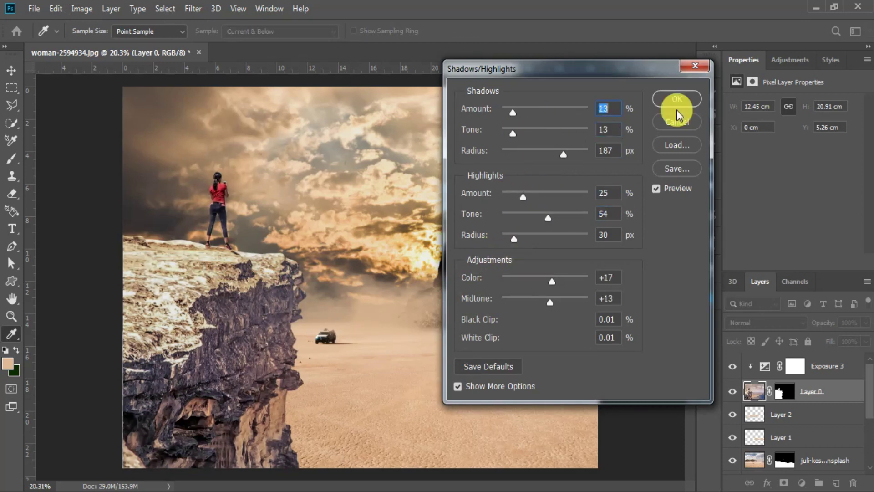
pyautogui.click(677, 109)
pyautogui.press('z')
pyautogui.moveTo(255, 262); pyautogui.dragTo(262, 261)
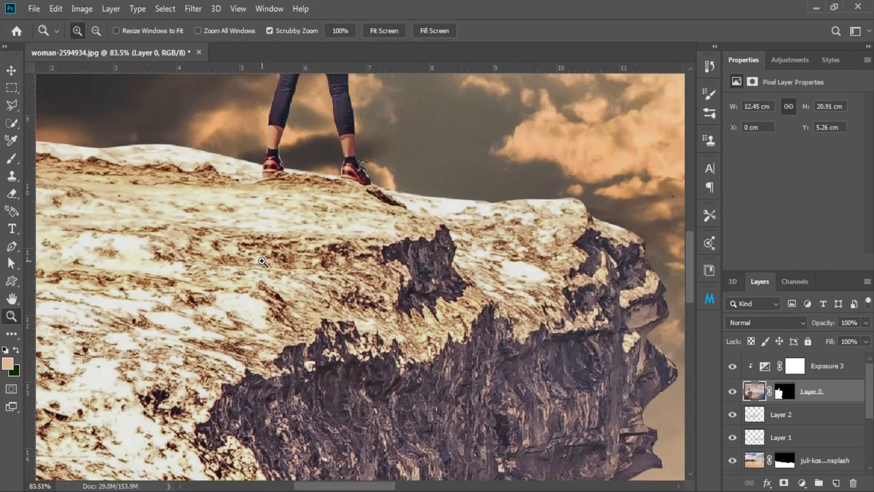
# Target Layer 0's mask and paint black at the horizon edge with a small brush
pyautogui.hscroll(-5, 273, 246)
pyautogui.scroll(3, 259, 267)
pyautogui.press('b')
pyautogui.click(785, 391)
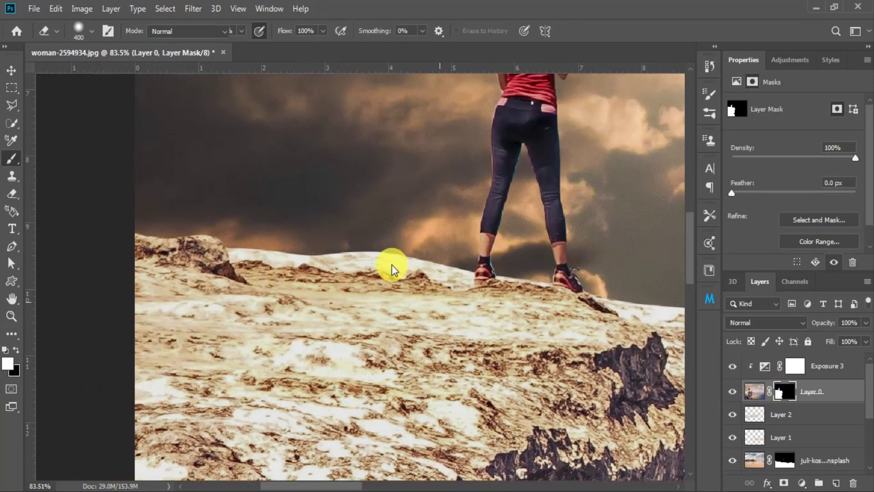
pyautogui.rightClick(320, 221)
pyautogui.press('Return')
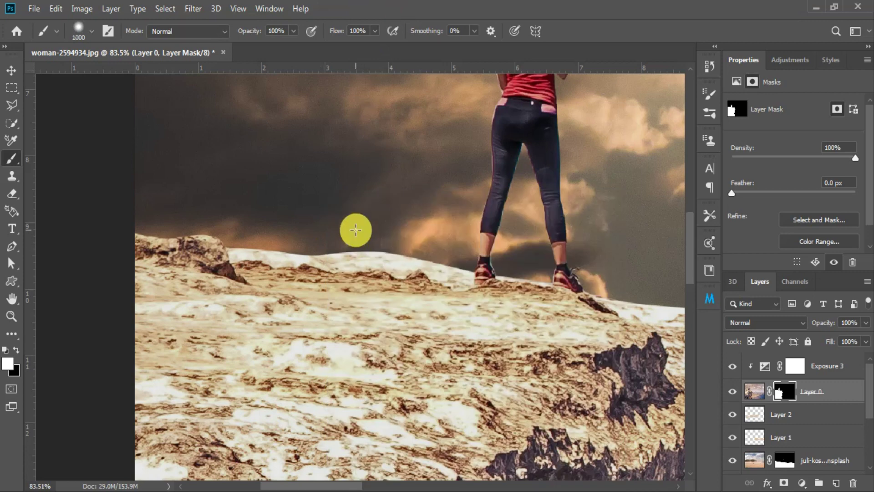
pyautogui.press('[')
pyautogui.press('[')
pyautogui.press('[')
pyautogui.press('x')
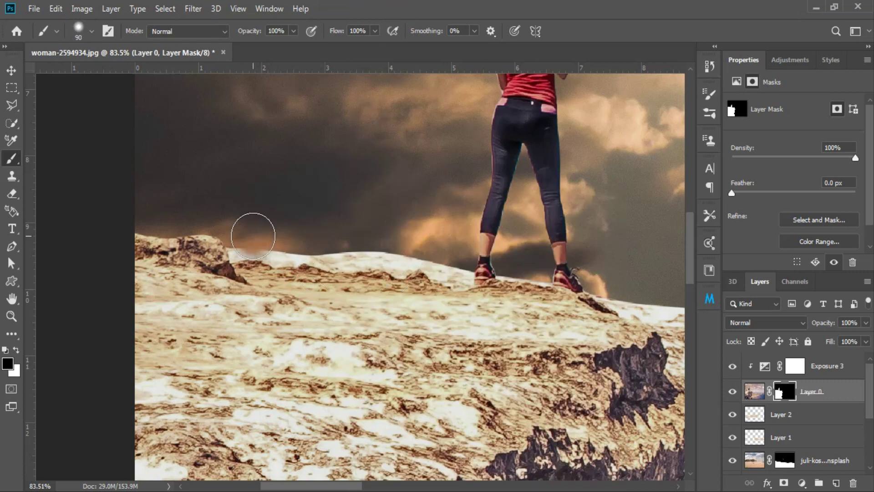
pyautogui.press('[')
pyautogui.press('[')
pyautogui.press('[')
pyautogui.click(244, 244)
# Mask out the stray rock edge between the woman's feet and beside the left shoe
pyautogui.rightClick(237, 242)
pyautogui.press('Return')
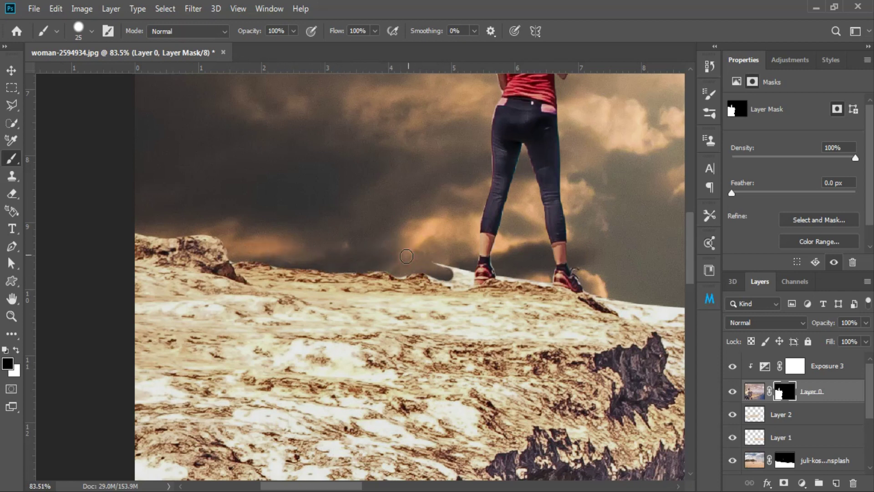
pyautogui.moveTo(470, 278); pyautogui.dragTo(509, 275)
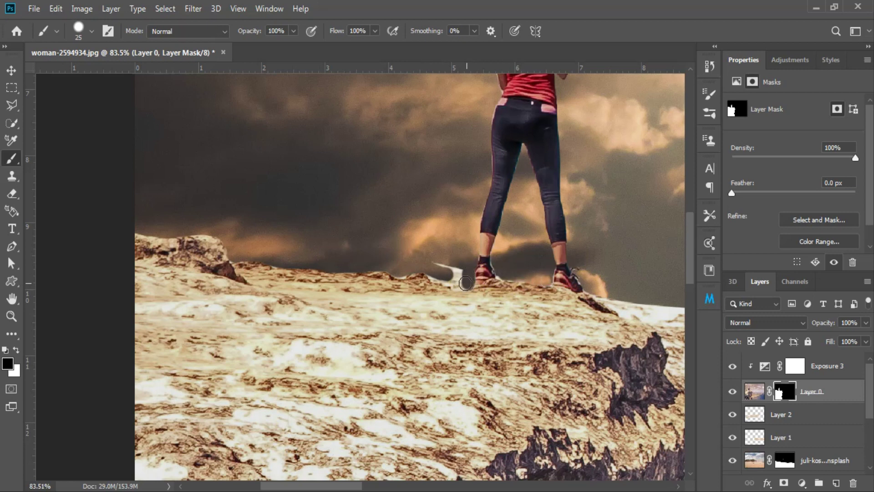
pyautogui.moveTo(423, 269); pyautogui.dragTo(430, 274)
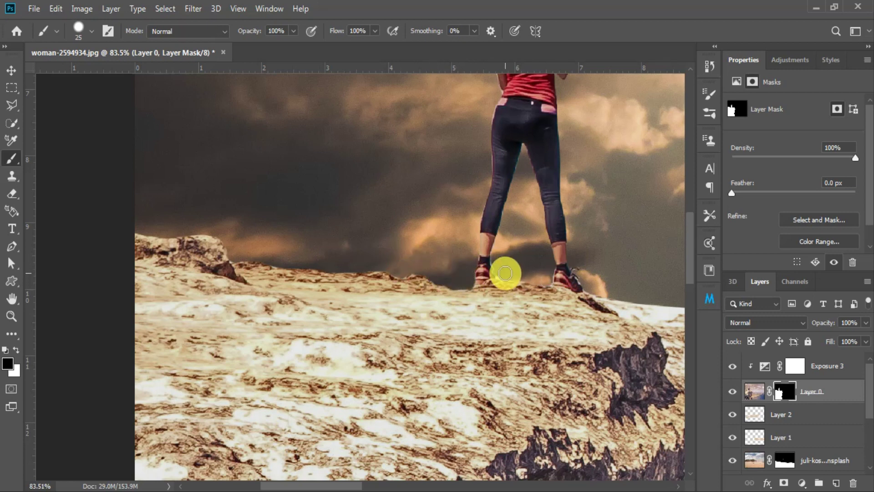
pyautogui.hotkey('ctrl', '0')
pyautogui.click(492, 176)
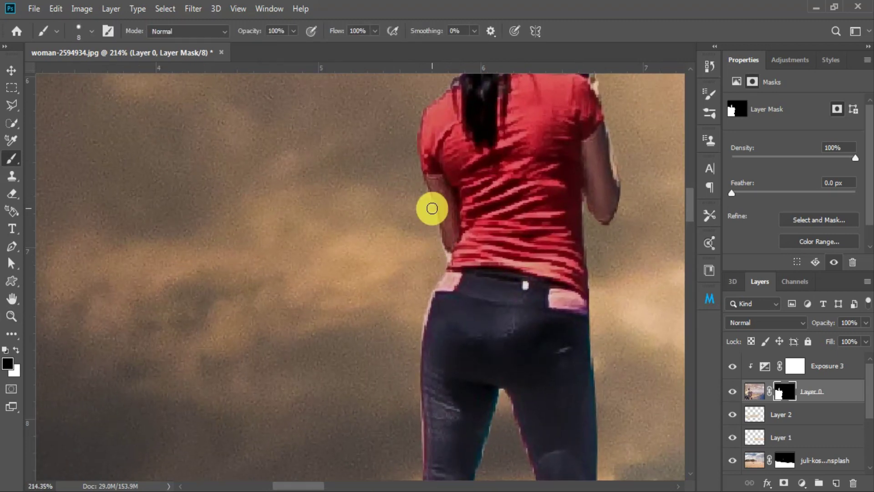
# Tidy the mask along the woman's leg and shin edges, then fit the image in view
pyautogui.scroll(-3, 441, 255)
pyautogui.moveTo(463, 328)
pyautogui.mouseDown()
pyautogui.moveTo(433, 358)
pyautogui.moveTo(431, 306)
pyautogui.mouseUp()
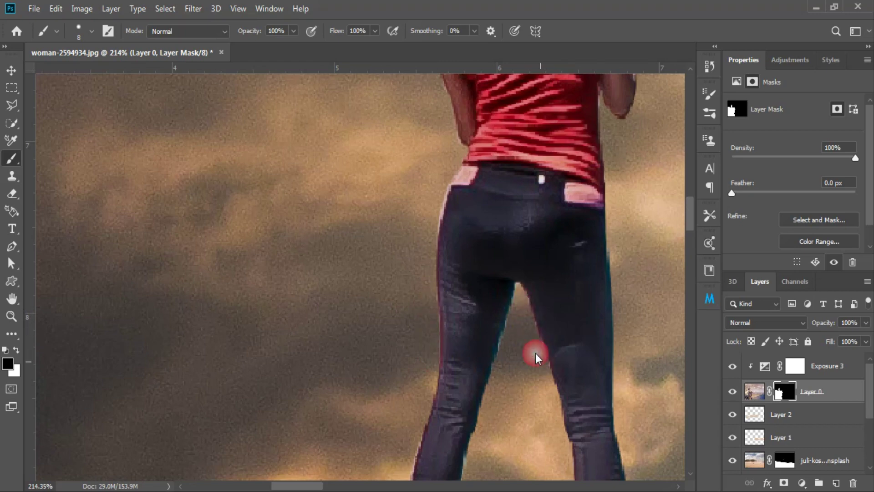
pyautogui.scroll(-5, 536, 358)
pyautogui.hscroll(-1, 509, 331)
pyautogui.moveTo(490, 439); pyautogui.dragTo(488, 398)
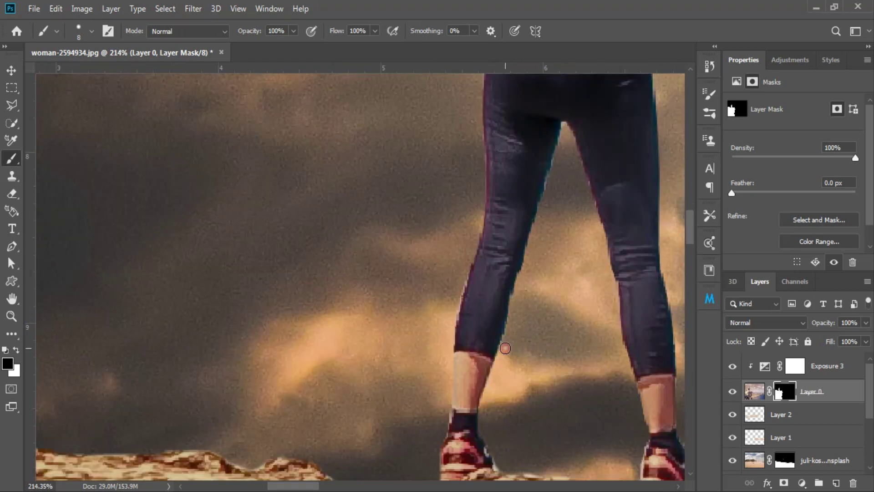
pyautogui.moveTo(448, 373); pyautogui.dragTo(449, 328)
pyautogui.hscroll(3, 438, 316)
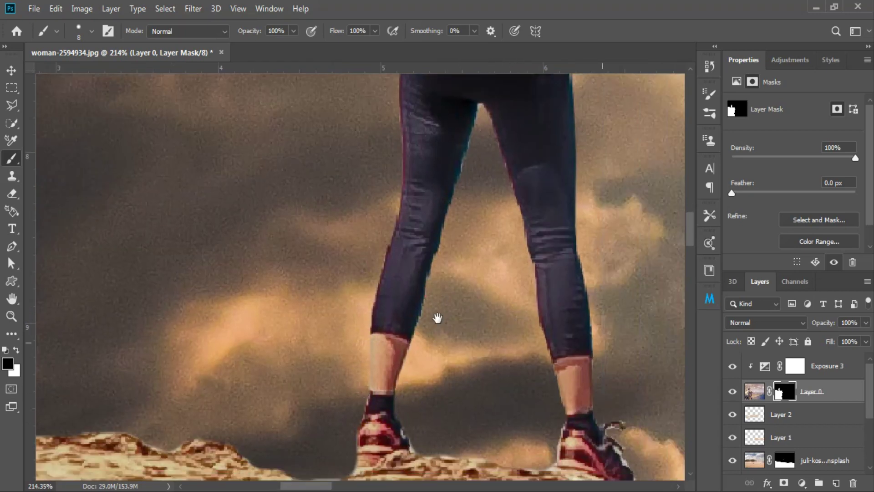
pyautogui.hscroll(2, 437, 316)
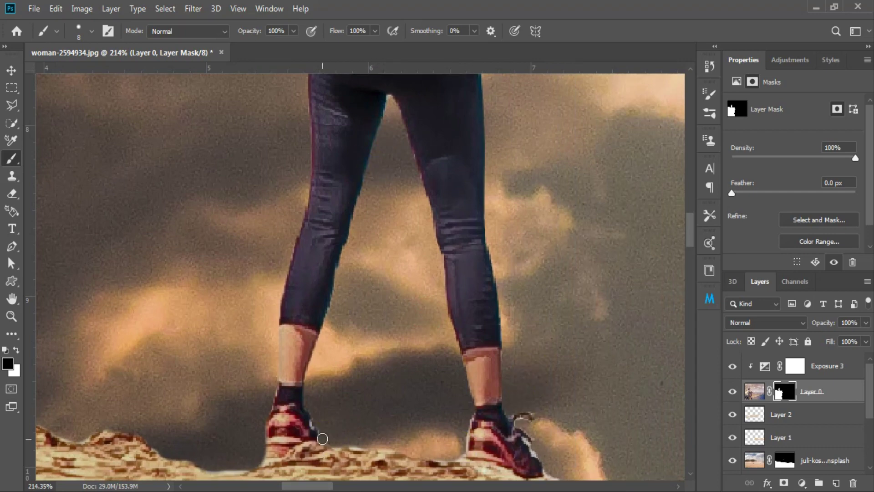
pyautogui.scroll(-3, 416, 437)
pyautogui.hscroll(1, 416, 437)
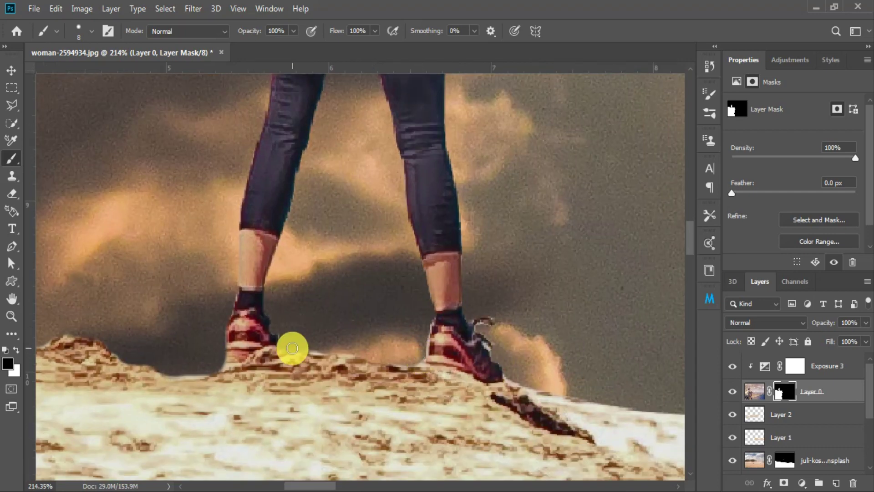
pyautogui.press('z')
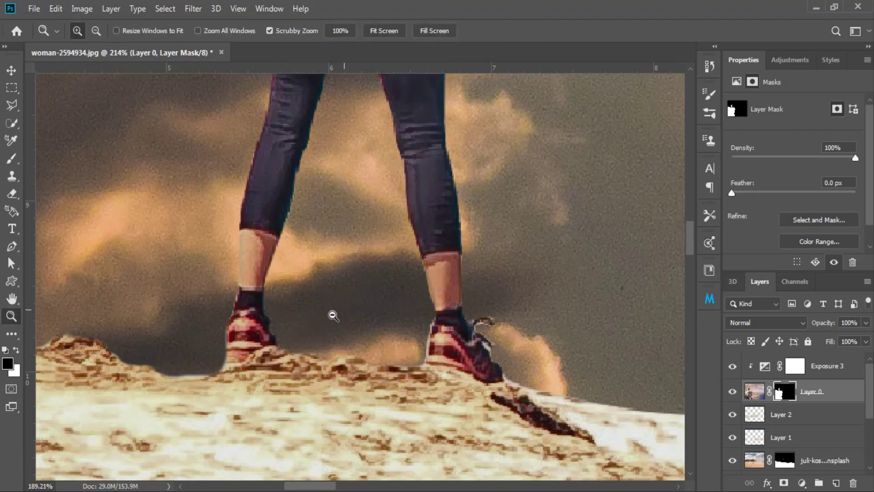
pyautogui.hotkey('ctrl', '0')
# Apply Levels 2 / 0.82 / 252 to the woman-and-cliff layer
pyautogui.press('v')
pyautogui.click(754, 391)
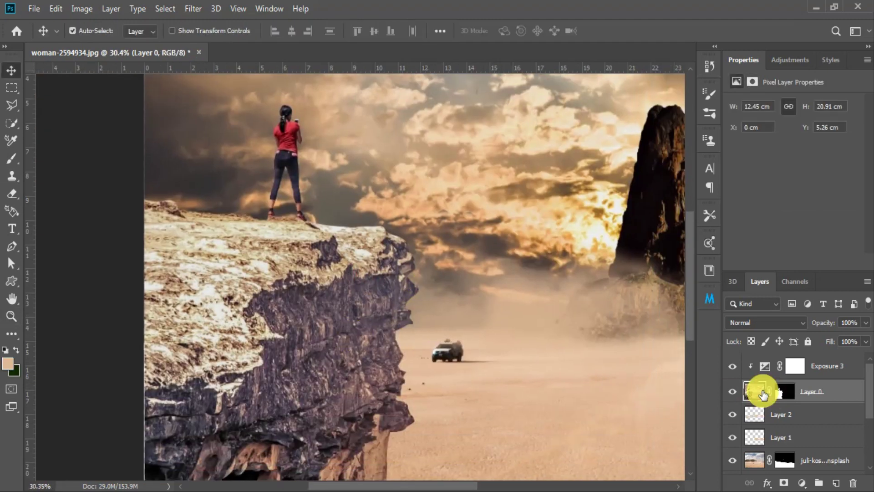
pyautogui.hotkey('ctrl', 'l')
pyautogui.moveTo(641, 258); pyautogui.dragTo(646, 258)
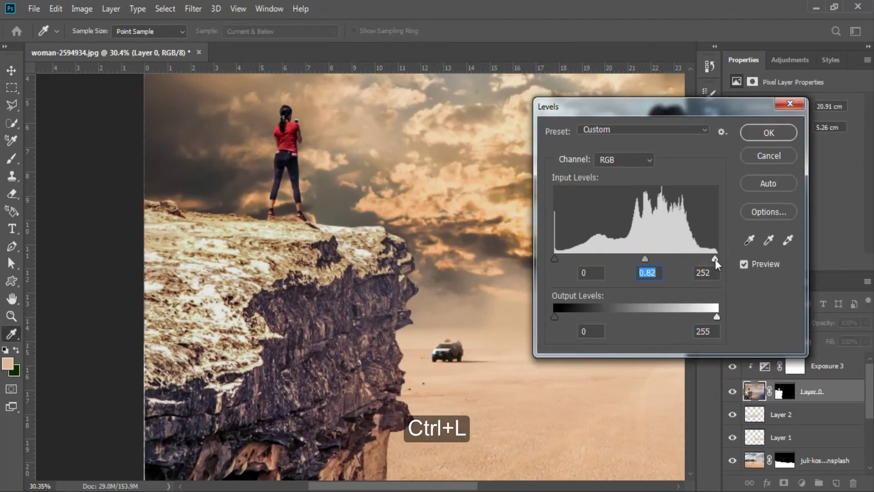
pyautogui.moveTo(716, 259); pyautogui.dragTo(714, 259)
pyautogui.moveTo(555, 259); pyautogui.dragTo(505, 281)
pyautogui.click(768, 133)
pyautogui.press('z')
# Steepen the layer's tones with an S-shaped Curves adjustment
pyautogui.hotkey('ctrl', 'm')
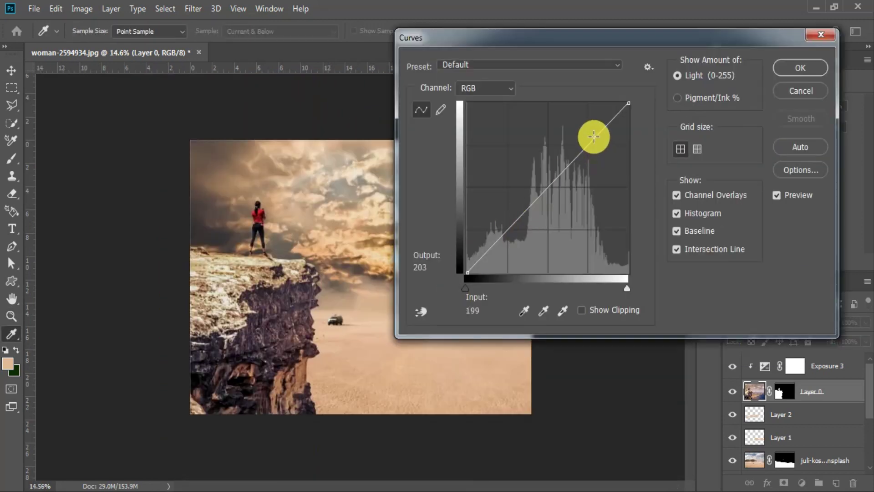
pyautogui.moveTo(591, 133); pyautogui.dragTo(594, 134)
pyautogui.click(501, 233)
pyautogui.click(468, 288)
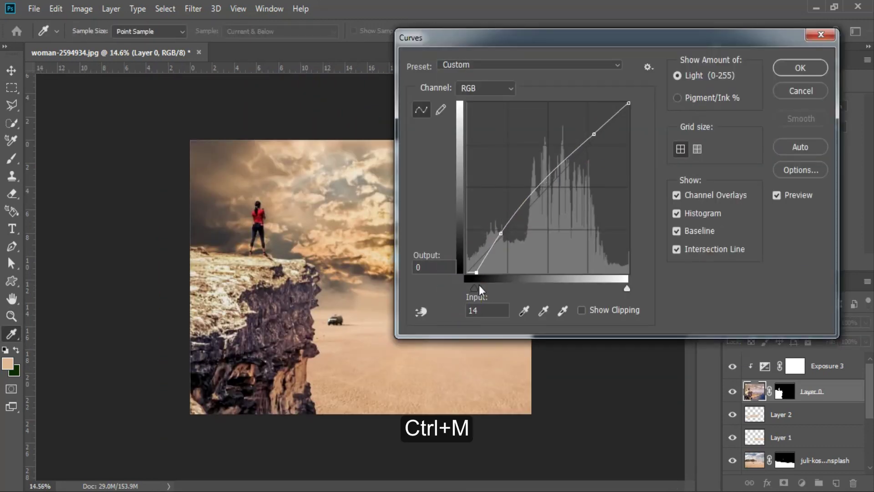
pyautogui.moveTo(616, 288); pyautogui.dragTo(648, 287)
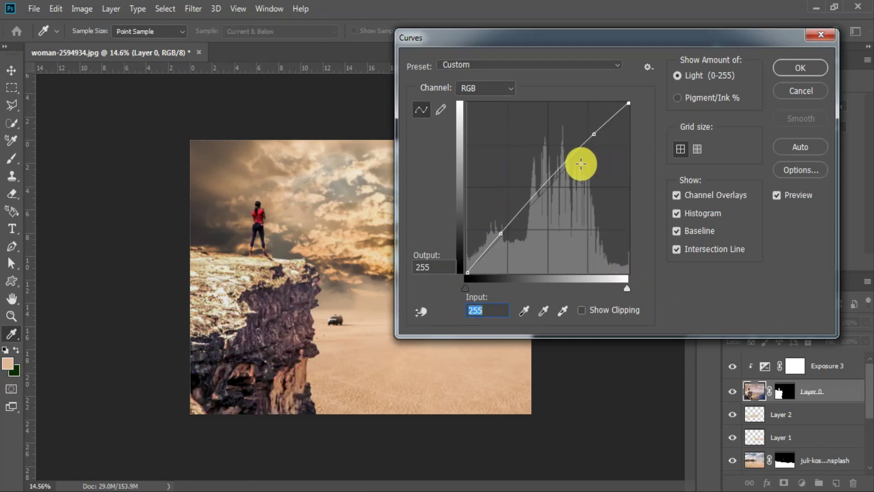
pyautogui.click(798, 67)
pyautogui.press('z')
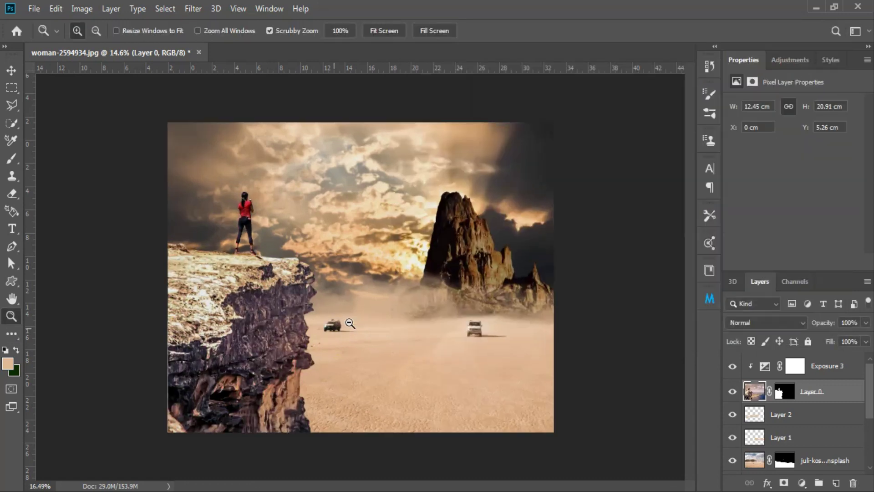
pyautogui.moveTo(362, 312); pyautogui.dragTo(352, 329)
# Paint sandy strokes over the cliff on a new clipped Layer 3 and Gaussian-blur them ~110 px
pyautogui.press('b')
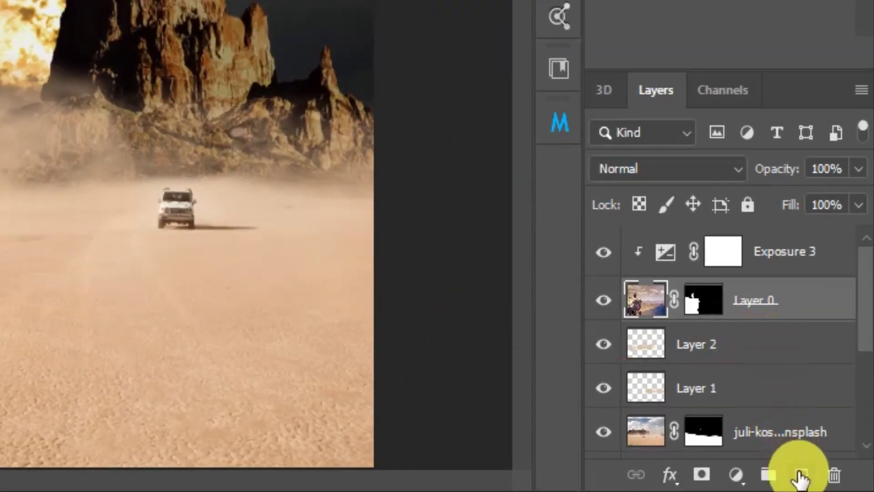
pyautogui.click(835, 483)
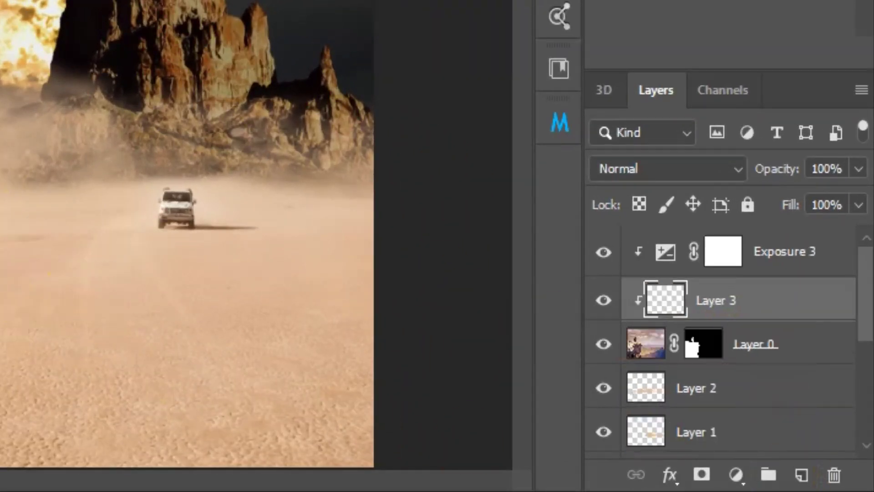
pyautogui.click(176, 277)
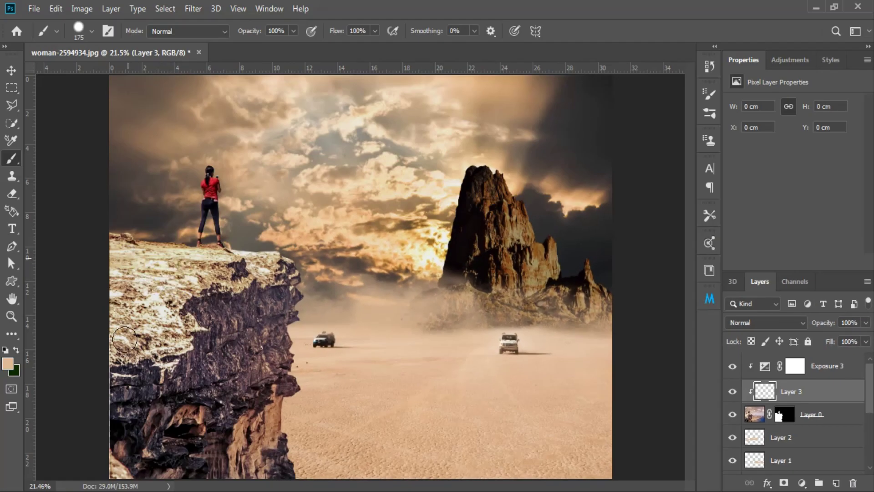
pyautogui.moveTo(124, 339)
pyautogui.mouseDown()
pyautogui.moveTo(152, 332)
pyautogui.moveTo(173, 283)
pyautogui.moveTo(255, 255)
pyautogui.mouseUp()
pyautogui.click(188, 17)
pyautogui.moveTo(171, 308)
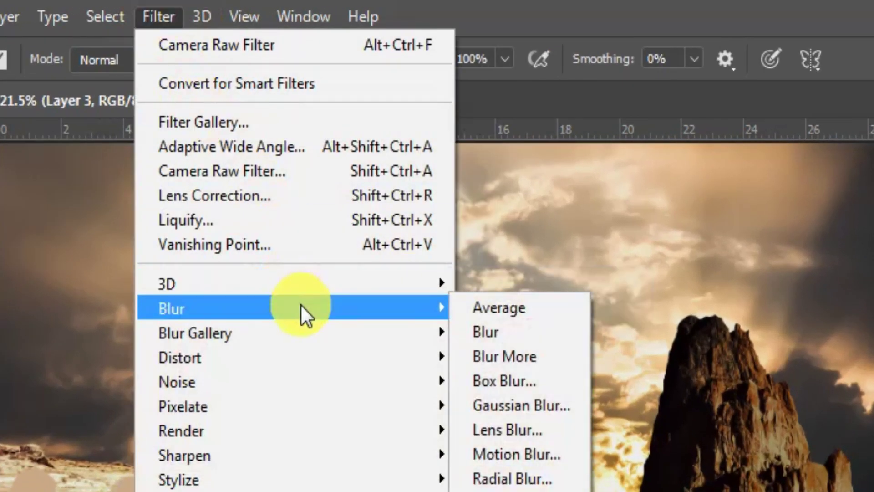
pyautogui.click(527, 404)
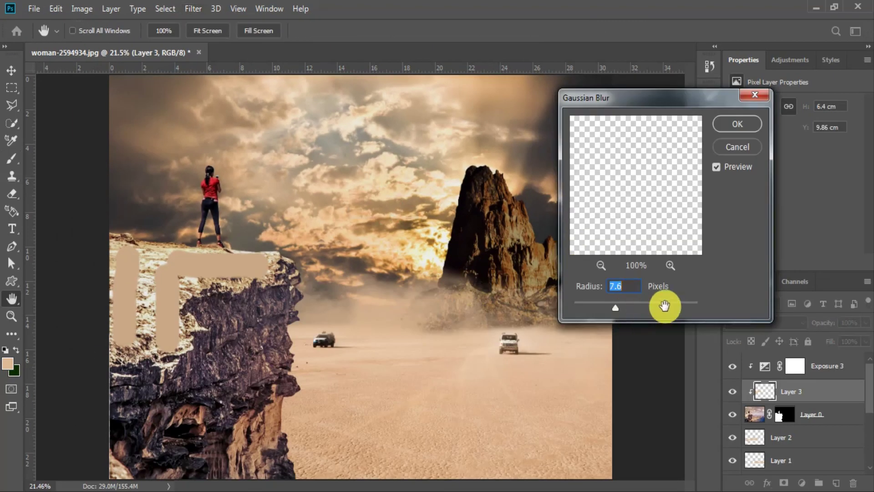
pyautogui.click(656, 302)
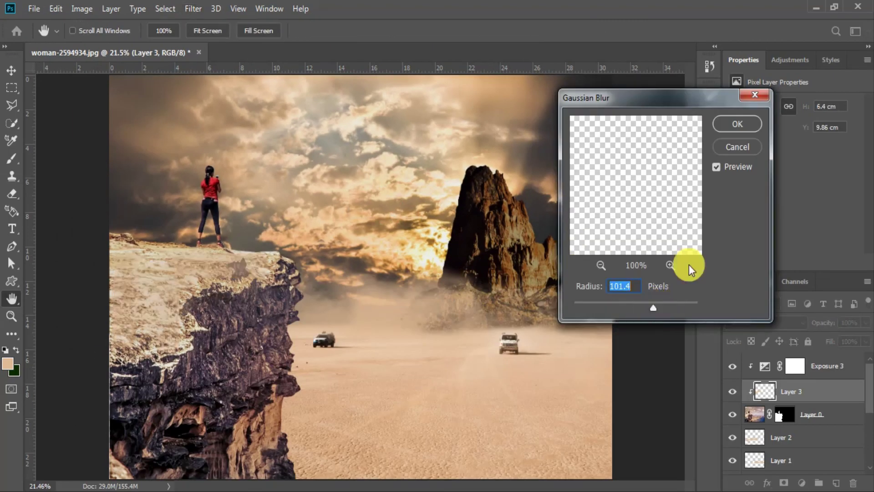
pyautogui.press('Return')
# Darken Layer 3's midtones to 0.46 with Levels and lower its opacity to 63%
pyautogui.press('b')
pyautogui.click(765, 324)
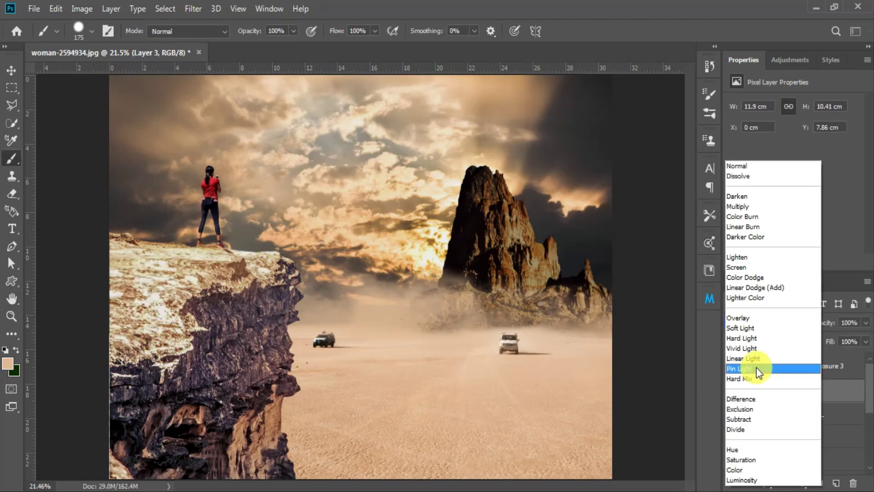
pyautogui.click(741, 172)
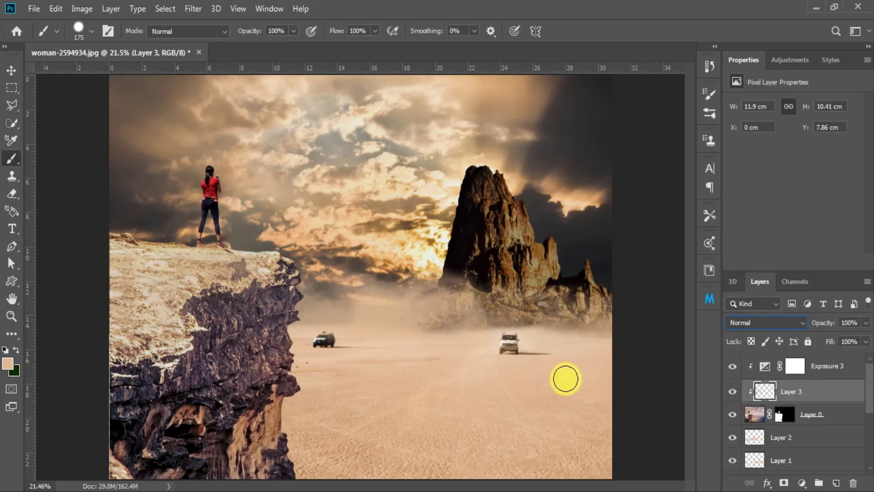
pyautogui.hotkey('ctrl', 'l')
pyautogui.moveTo(636, 258); pyautogui.dragTo(673, 258)
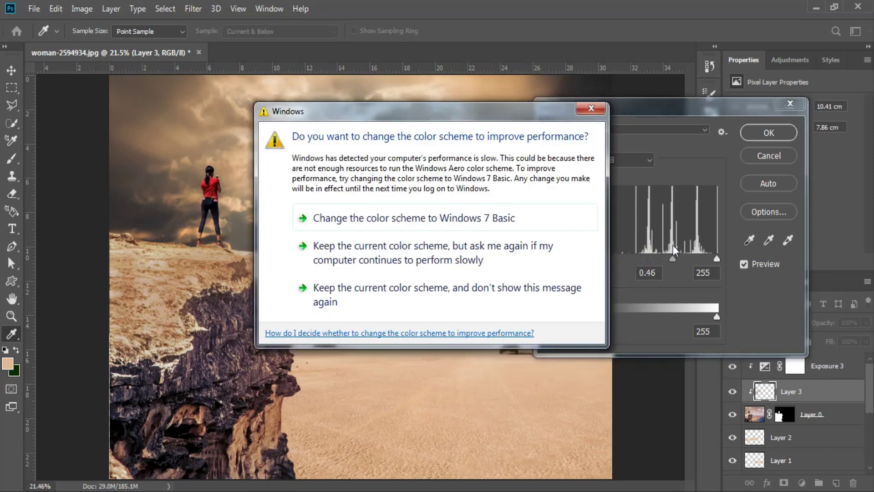
pyautogui.click(618, 314)
pyautogui.click(766, 142)
pyautogui.moveTo(866, 322)
pyautogui.mouseDown()
pyautogui.moveTo(838, 345)
pyautogui.moveTo(844, 340)
pyautogui.mouseUp()
pyautogui.click(165, 275)
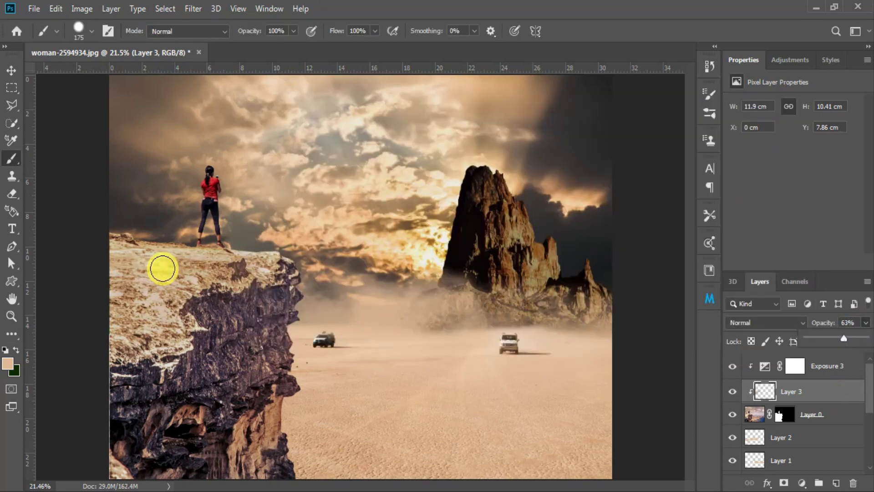
pyautogui.press('z')
pyautogui.moveTo(162, 269); pyautogui.dragTo(293, 259)
pyautogui.click(732, 391)
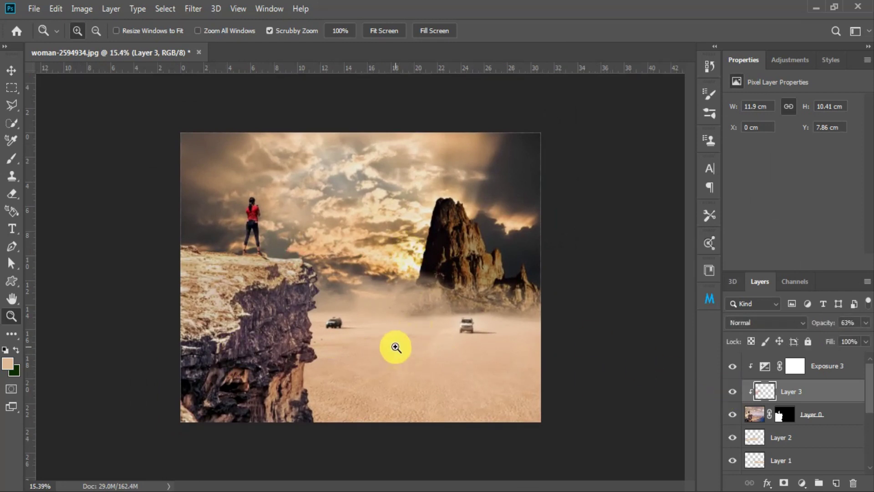
# Add a clipped Exposure 4 layer over the desert with exposure -0.17 and gamma 0.85
pyautogui.press('v')
pyautogui.click(412, 364)
pyautogui.click(756, 82)
pyautogui.click(761, 121)
pyautogui.click(752, 332)
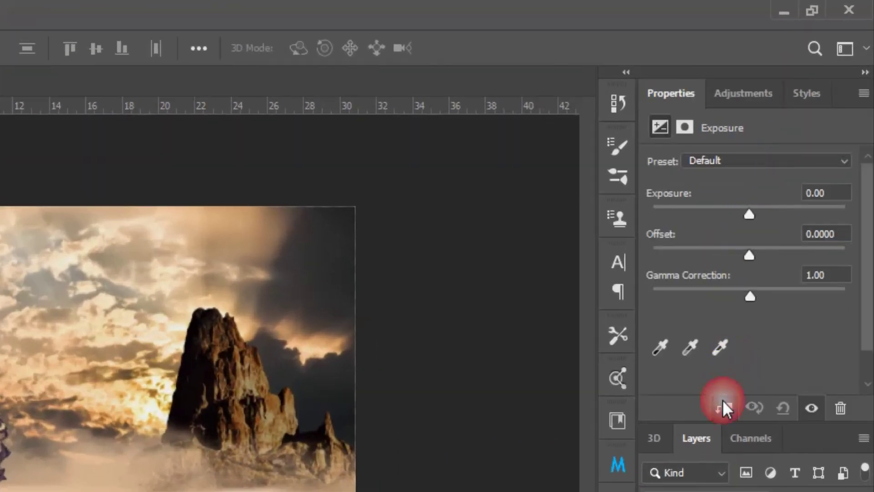
pyautogui.moveTo(771, 178); pyautogui.dragTo(788, 147)
pyautogui.moveTo(790, 202); pyautogui.dragTo(801, 191)
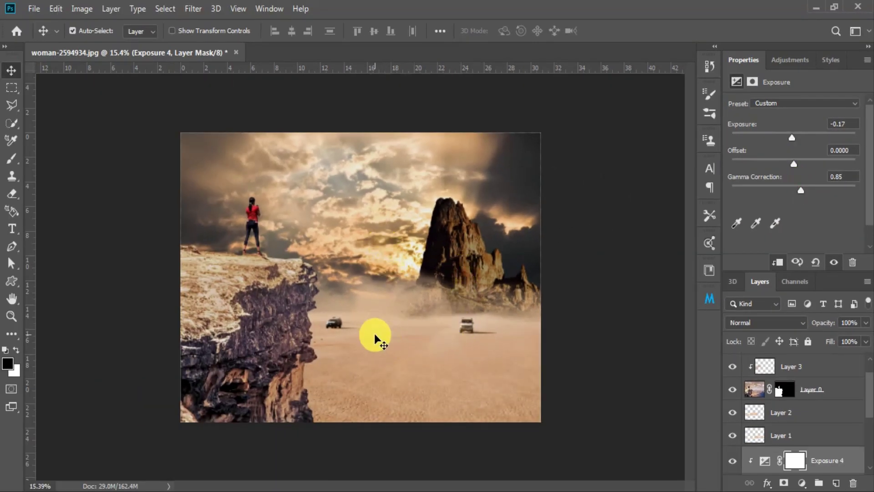
pyautogui.press('z')
pyautogui.moveTo(377, 337); pyautogui.dragTo(399, 318)
# Apply Color Balance and Levels adjustments to the sky layer
pyautogui.press('v')
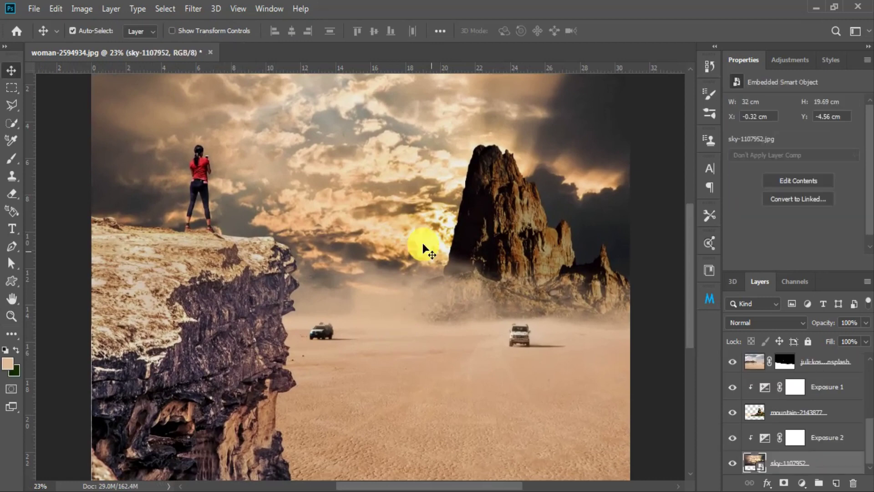
pyautogui.hotkey('ctrl', 'b')
pyautogui.moveTo(406, 91); pyautogui.dragTo(510, 98)
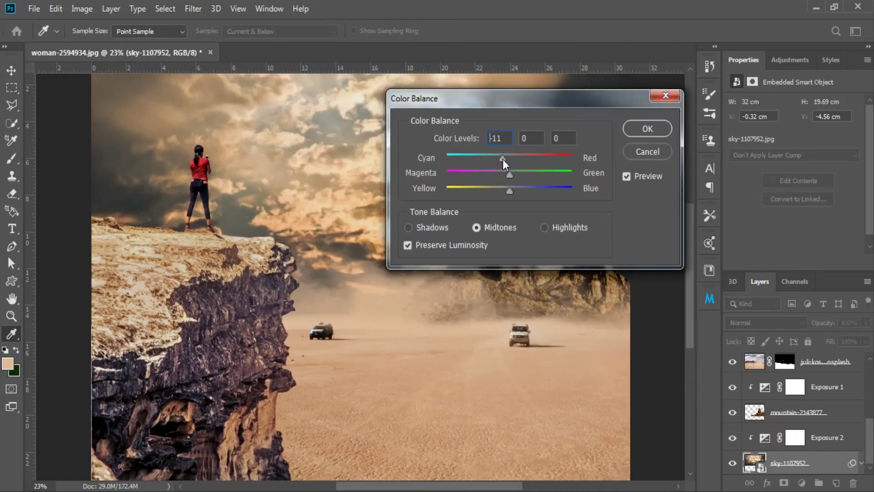
pyautogui.press('Return')
pyautogui.hotkey('ctrl', 'l')
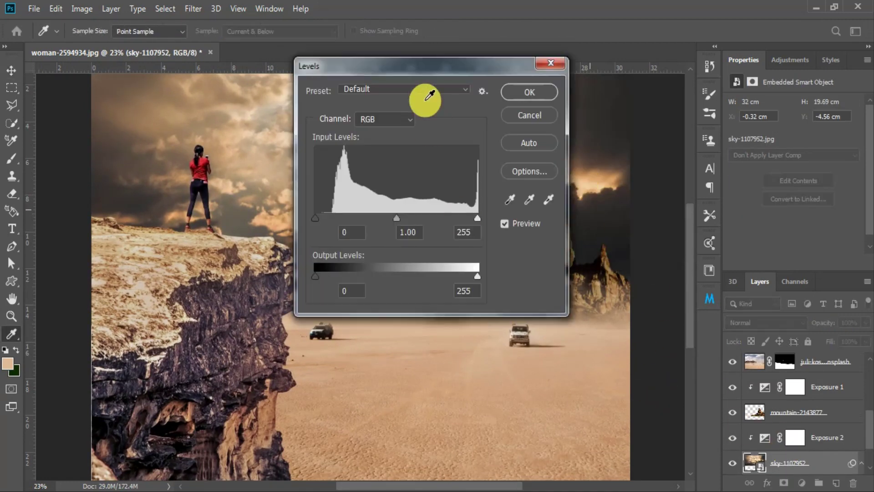
pyautogui.moveTo(400, 68); pyautogui.dragTo(637, 142)
pyautogui.press('Return')
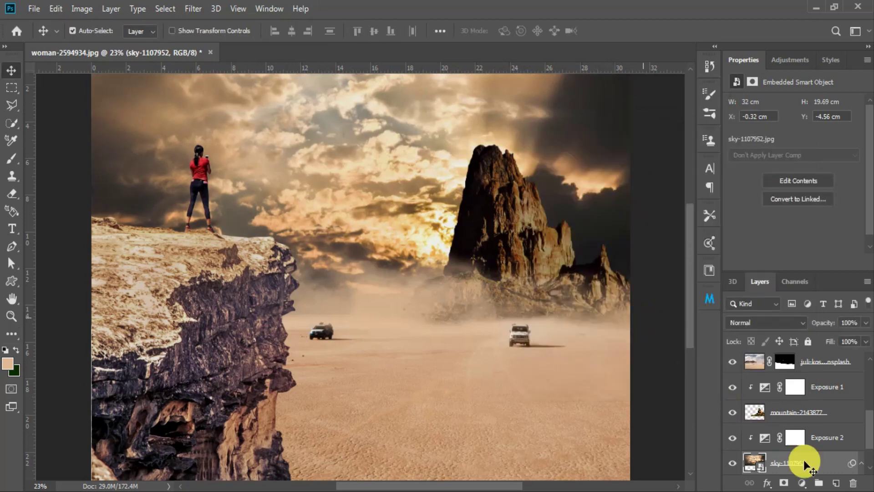
# Apply a Levels adjustment to the juli-kosolapova desert ground layer
pyautogui.scroll(2, 870, 441)
pyautogui.scroll(1, 869, 441)
pyautogui.click(752, 377)
pyautogui.hotkey('ctrl', 'l')
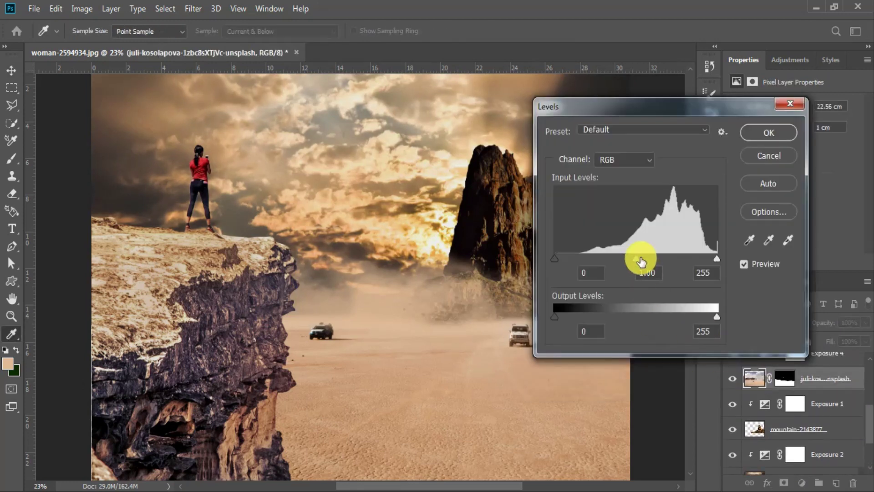
pyautogui.press('Return')
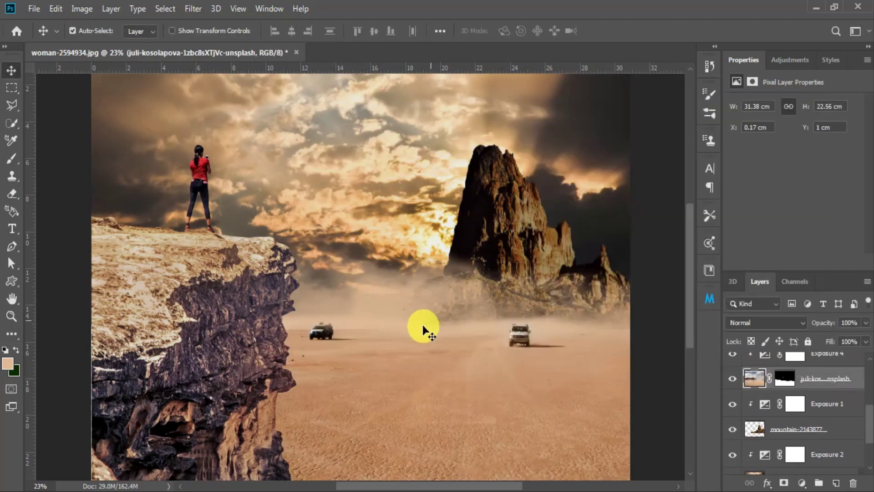
pyautogui.hotkey('ctrl', '-')
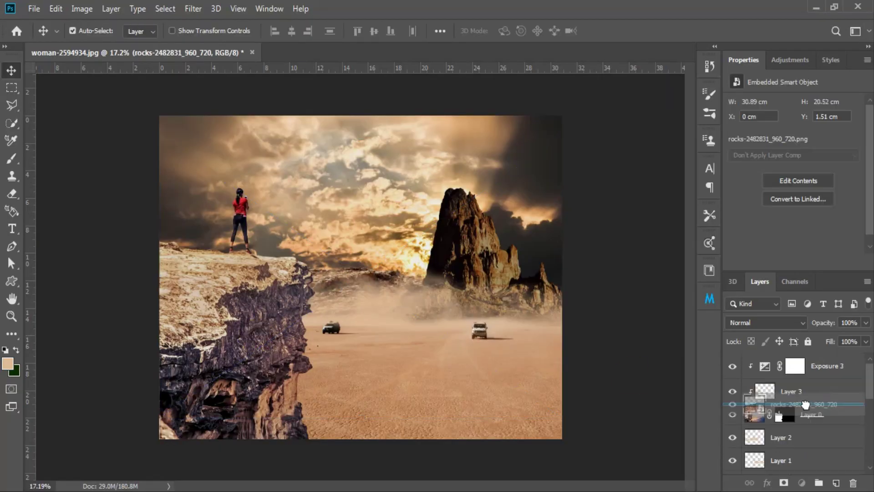
# Scale, move and warp the rocks texture so it fits over the cliff face
pyautogui.hotkey('ctrl', 't')
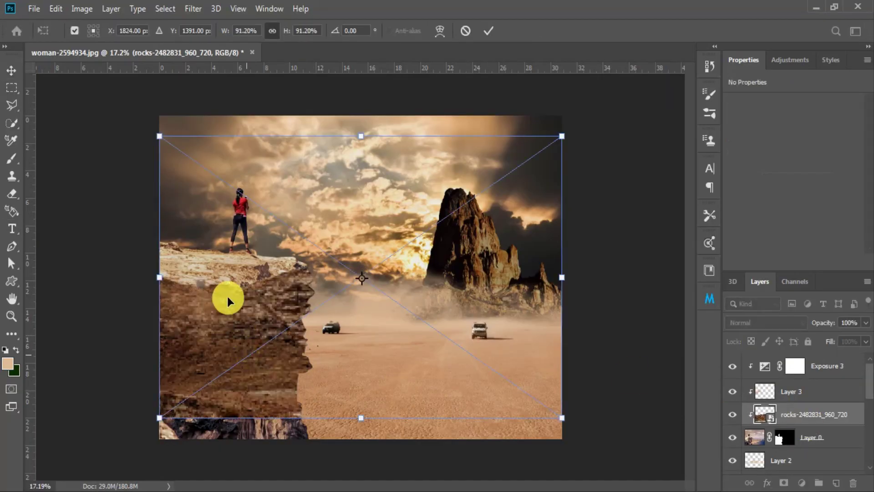
pyautogui.moveTo(562, 136); pyautogui.dragTo(459, 188)
pyautogui.moveTo(273, 337); pyautogui.dragTo(201, 286)
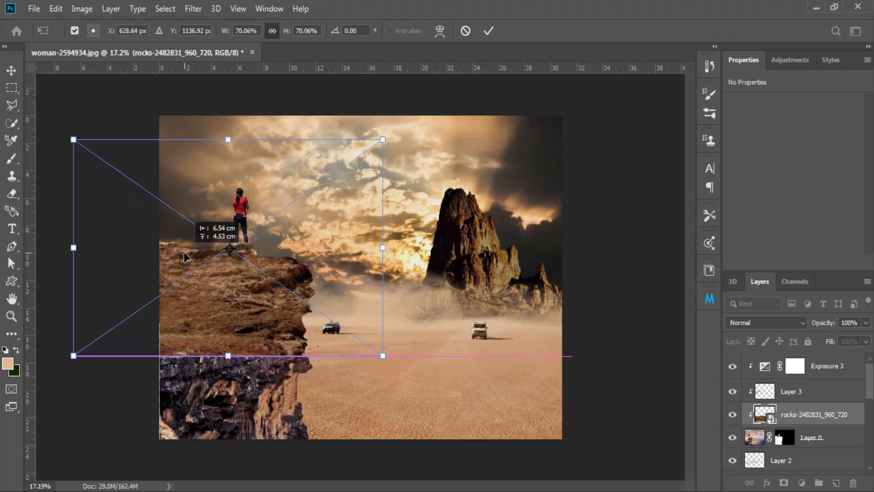
pyautogui.rightClick(208, 306)
pyautogui.click(232, 402)
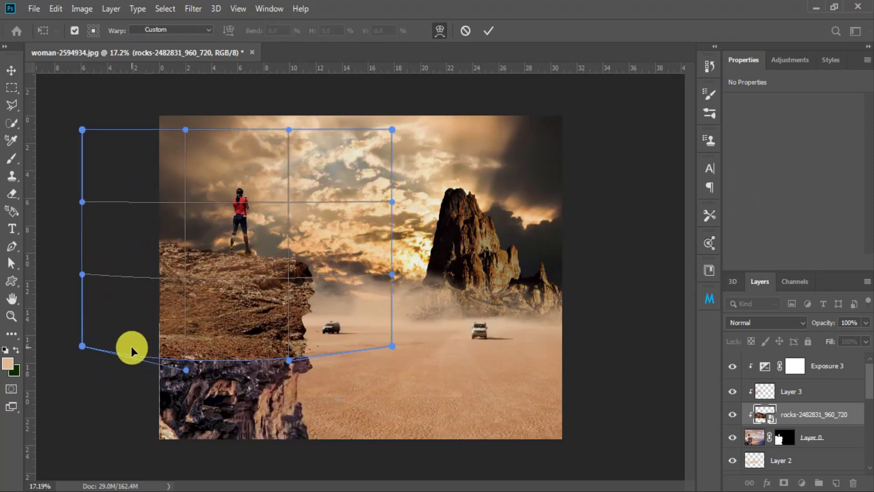
pyautogui.moveTo(131, 346)
pyautogui.mouseDown()
pyautogui.moveTo(117, 401)
pyautogui.moveTo(133, 390)
pyautogui.moveTo(137, 243)
pyautogui.mouseUp()
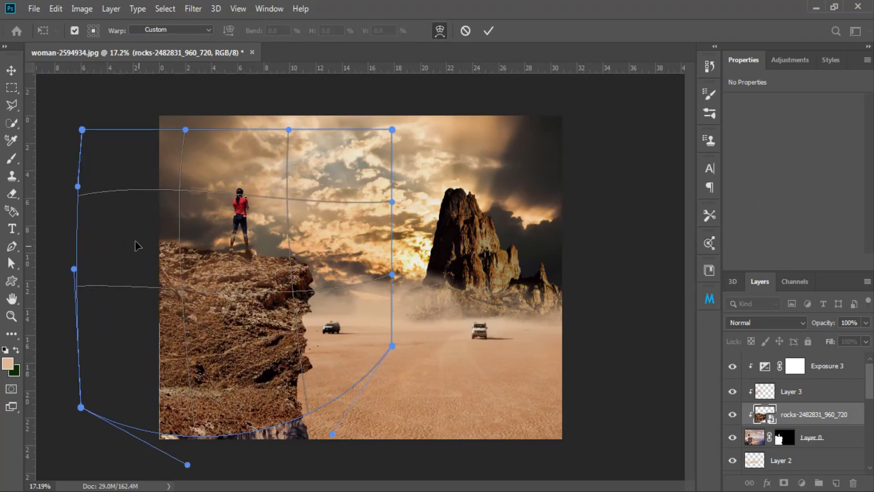
pyautogui.click(87, 123)
pyautogui.click(488, 30)
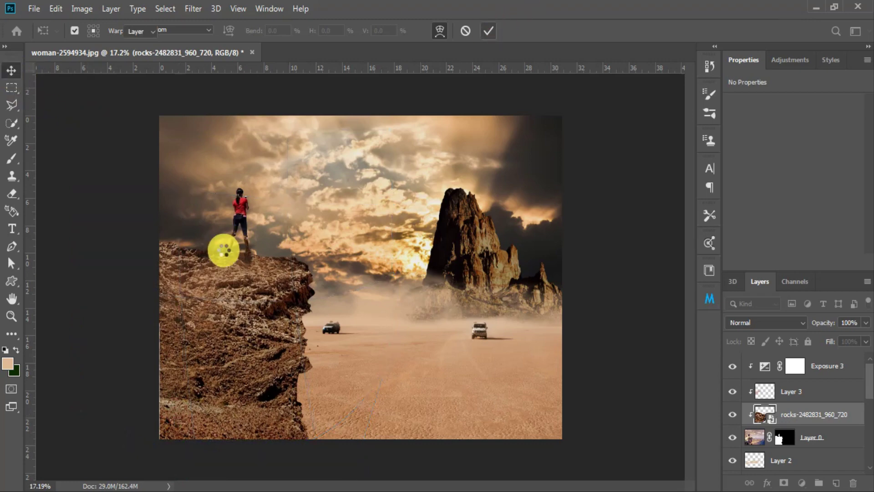
pyautogui.moveTo(229, 313); pyautogui.dragTo(246, 345)
# Set the rocks texture to Overlay blend mode at 88% opacity
pyautogui.click(766, 323)
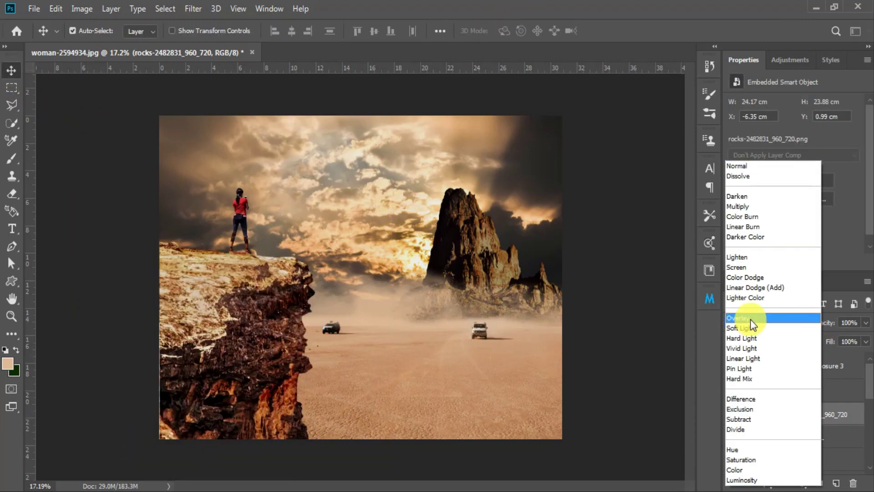
pyautogui.click(751, 320)
pyautogui.moveTo(866, 323)
pyautogui.mouseDown()
pyautogui.moveTo(860, 344)
pyautogui.moveTo(847, 342)
pyautogui.mouseUp()
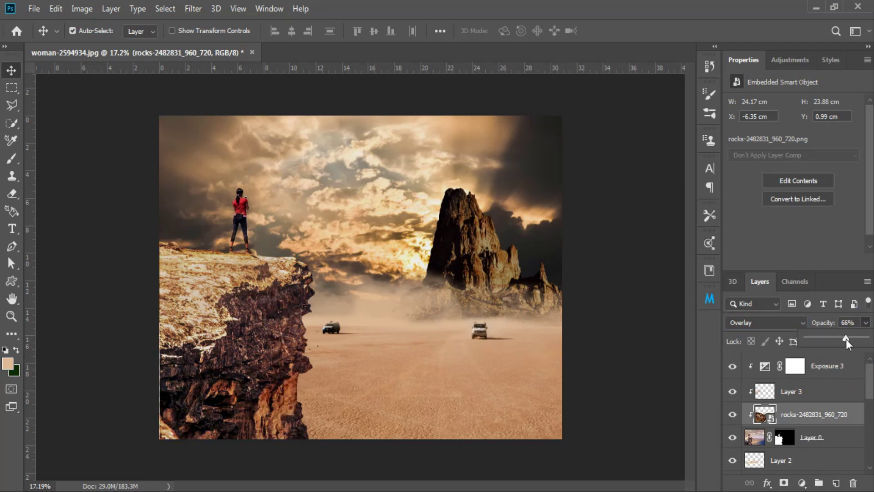
pyautogui.moveTo(847, 339); pyautogui.dragTo(872, 337)
pyautogui.click(422, 363)
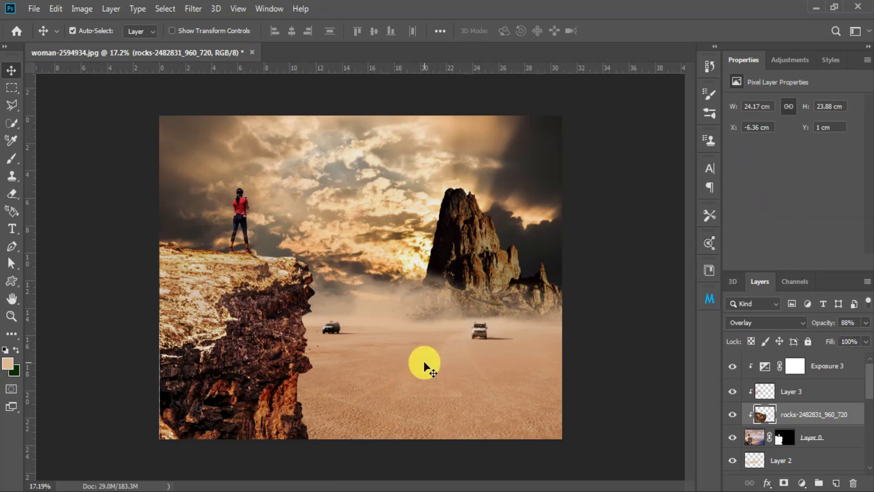
# Desaturate the rocks texture to -38 and lower its lightness with Hue/Saturation
pyautogui.hotkey('ctrl', 'u')
pyautogui.moveTo(685, 314); pyautogui.dragTo(662, 313)
pyautogui.moveTo(685, 347); pyautogui.dragTo(670, 350)
pyautogui.click(822, 217)
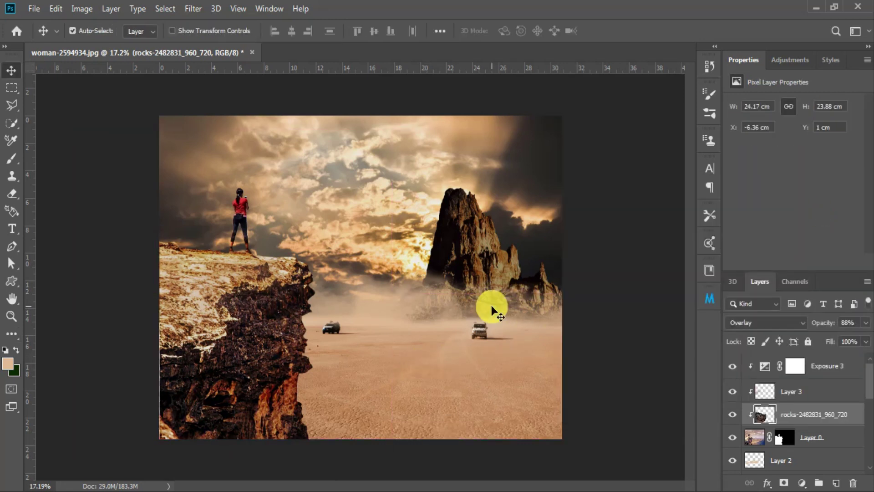
pyautogui.scroll(-3, 797, 410)
pyautogui.scroll(-3, 797, 410)
# Add a Hard Light layer above Exposure 2 and a radial Gradient Fill layer
pyautogui.click(820, 418)
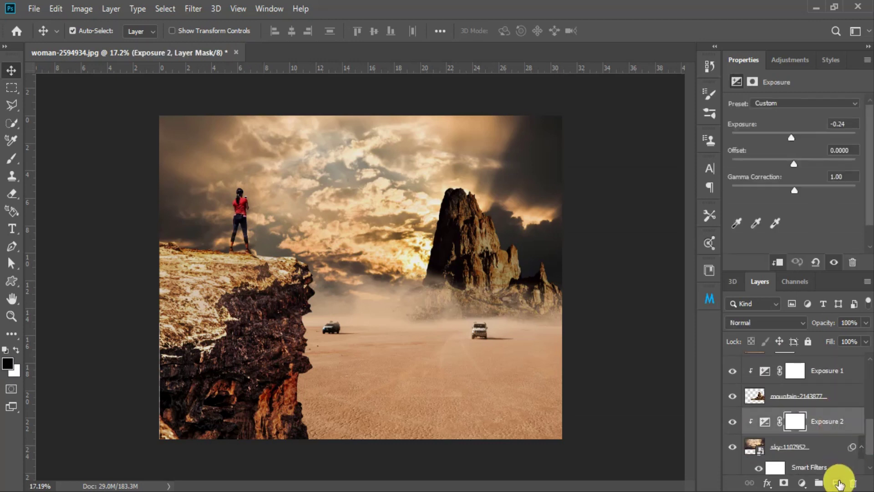
pyautogui.click(836, 482)
pyautogui.click(761, 326)
pyautogui.click(758, 334)
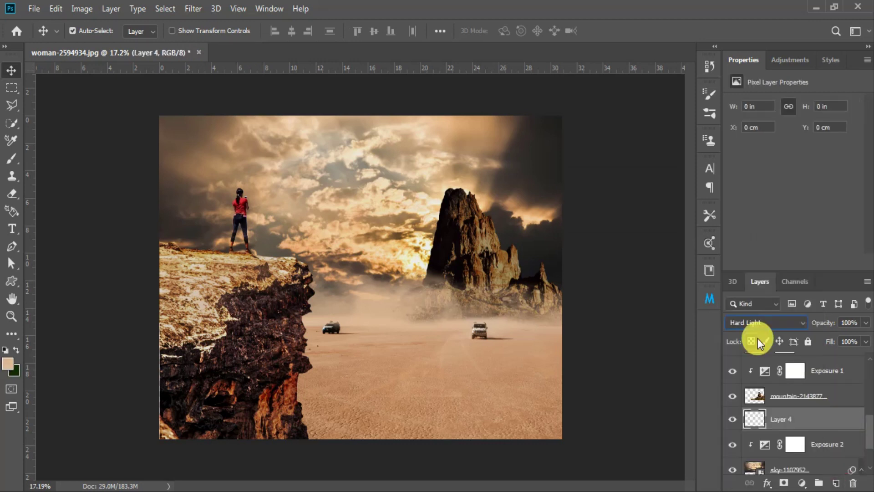
pyautogui.click(813, 484)
pyautogui.click(800, 264)
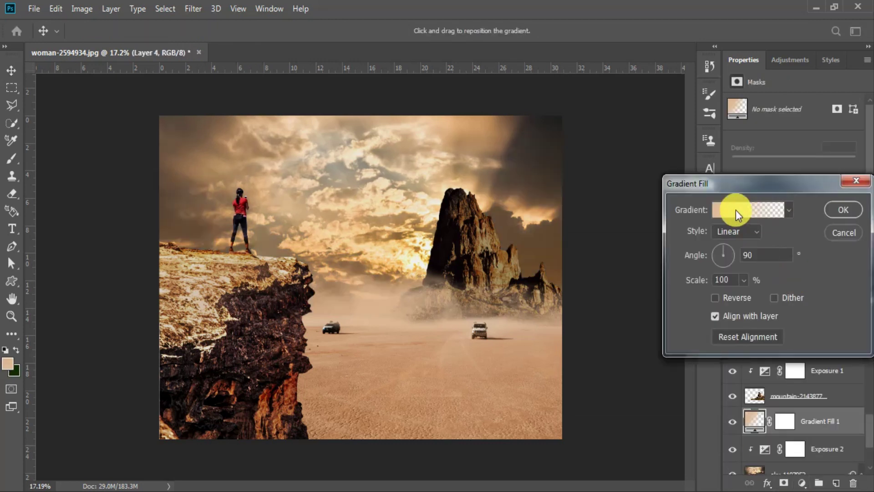
pyautogui.click(737, 231)
pyautogui.click(734, 256)
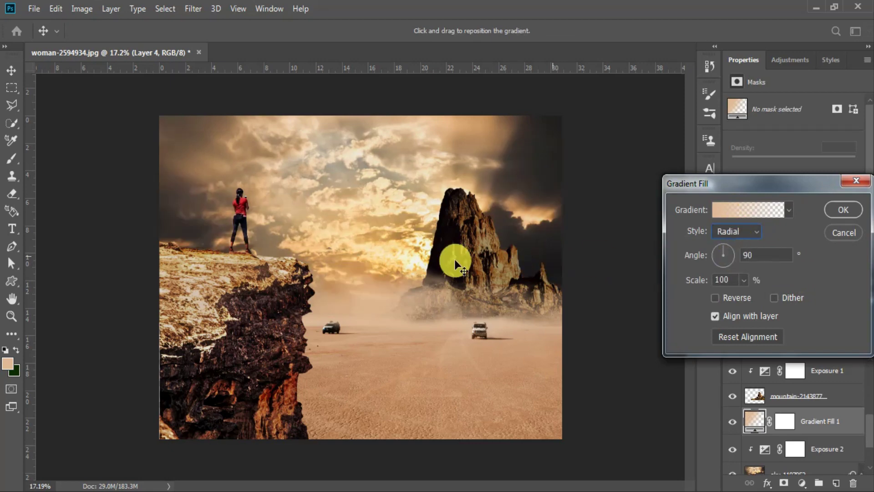
# Set the gradient's colour stop to a saturated orange
pyautogui.click(747, 210)
pyautogui.click(425, 393)
pyautogui.click(484, 450)
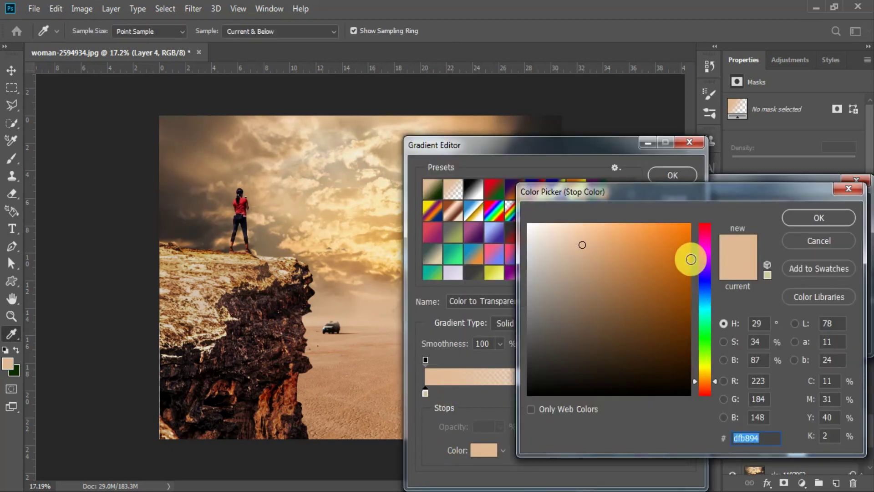
pyautogui.moveTo(688, 252); pyautogui.dragTo(688, 249)
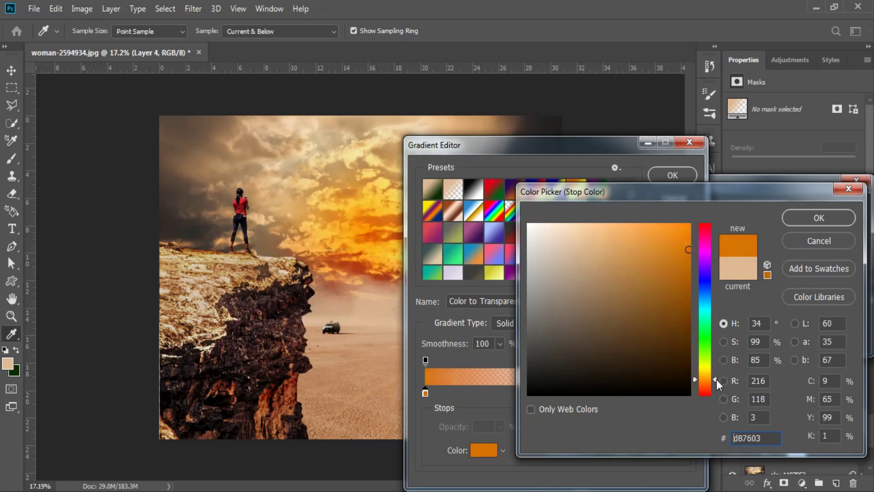
pyautogui.moveTo(716, 379); pyautogui.dragTo(704, 343)
pyautogui.click(819, 218)
pyautogui.press('Return')
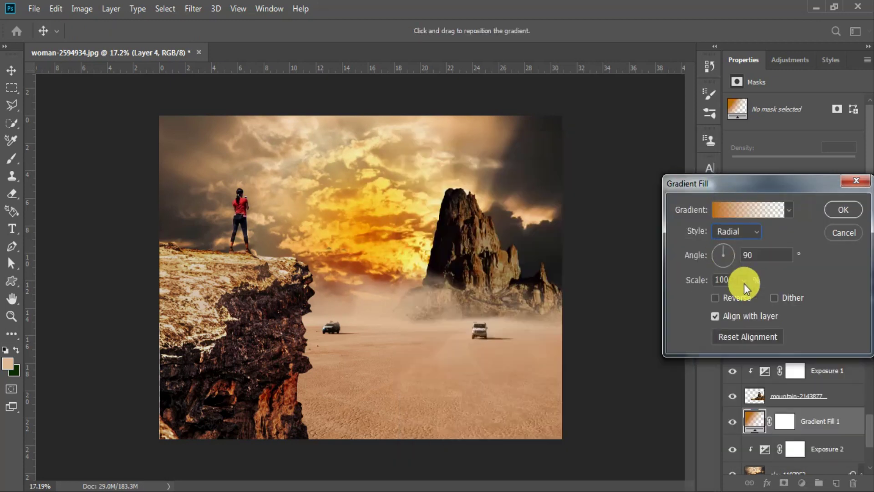
# Scale the gradient to 133%, move its centre down the sky, and set opacity 83%
pyautogui.moveTo(744, 298); pyautogui.dragTo(745, 299)
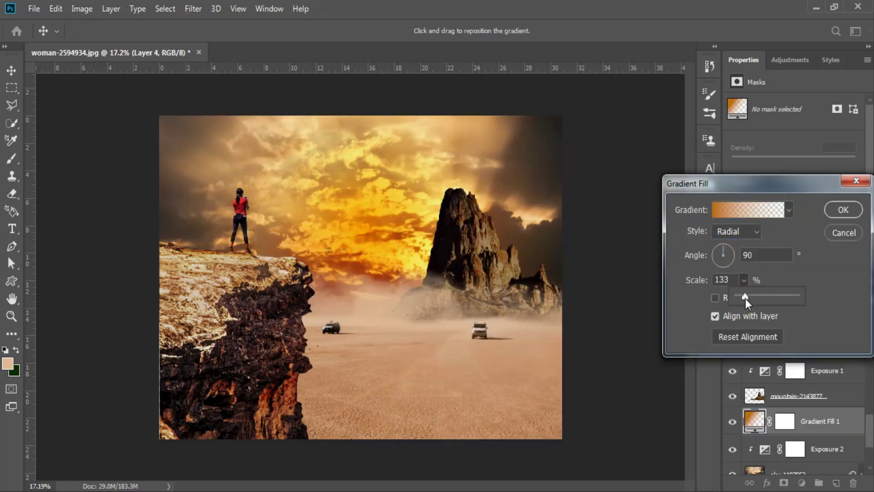
pyautogui.moveTo(395, 188); pyautogui.dragTo(396, 232)
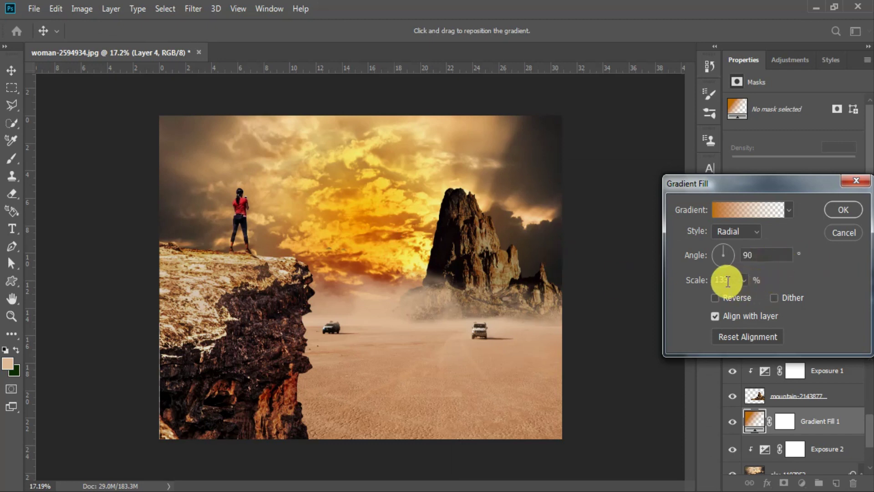
pyautogui.press('Return')
pyautogui.click(865, 322)
pyautogui.moveTo(857, 341)
pyautogui.mouseDown()
pyautogui.moveTo(836, 340)
pyautogui.moveTo(855, 341)
pyautogui.mouseUp()
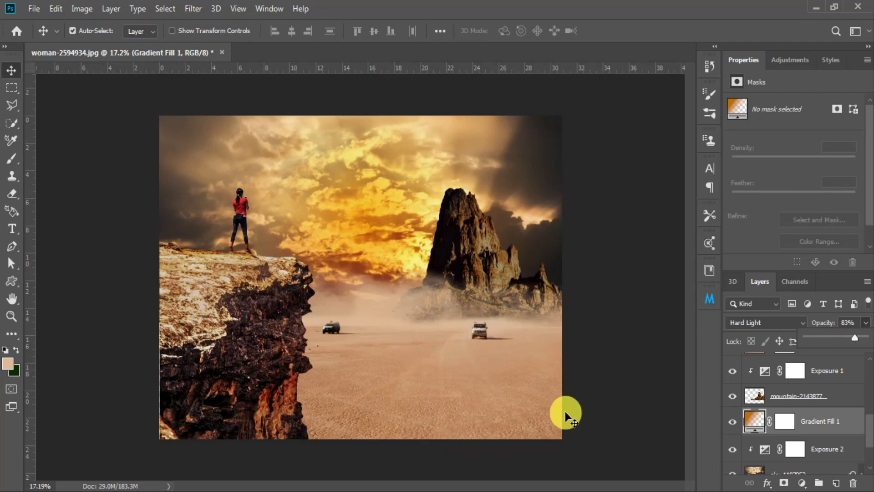
# Darken Layer 0 slightly with a Curves adjustment
pyautogui.scroll(-3, 868, 430)
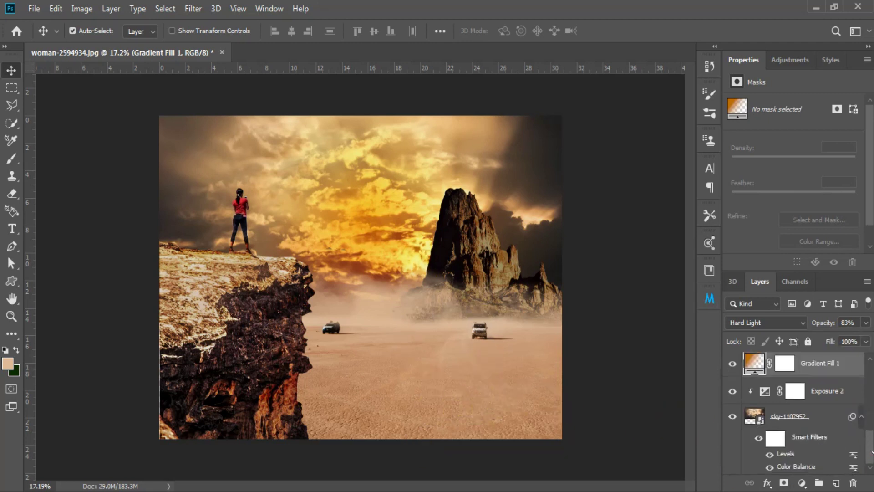
pyautogui.click(781, 416)
pyautogui.scroll(-3, 839, 378)
pyautogui.click(756, 410)
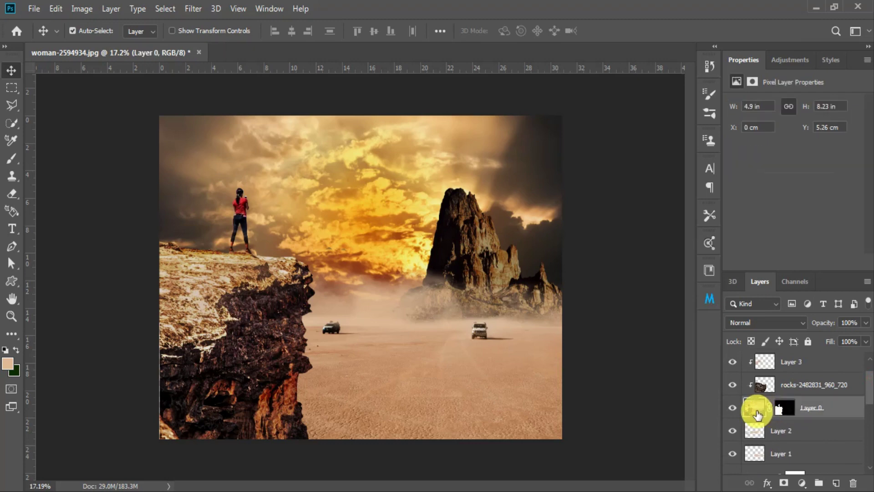
pyautogui.hotkey('ctrl', 'm')
pyautogui.click(507, 222)
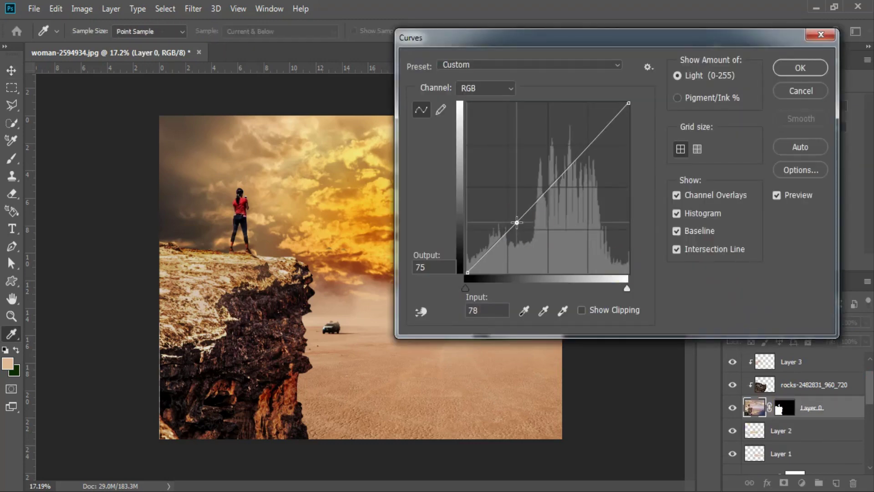
pyautogui.moveTo(507, 222); pyautogui.dragTo(507, 230)
pyautogui.press('Return')
# Darken the juli-kosolapova desert ground's midtones with Curves
pyautogui.scroll(-2, 867, 403)
pyautogui.scroll(3, 820, 401)
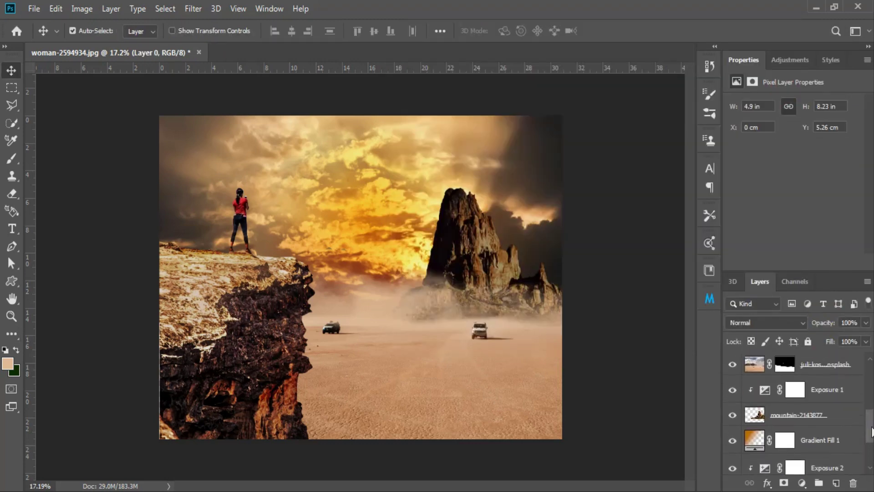
pyautogui.scroll(1, 797, 392)
pyautogui.click(754, 384)
pyautogui.hotkey('ctrl', 'm')
pyautogui.moveTo(527, 210); pyautogui.dragTo(531, 224)
pyautogui.press('Return')
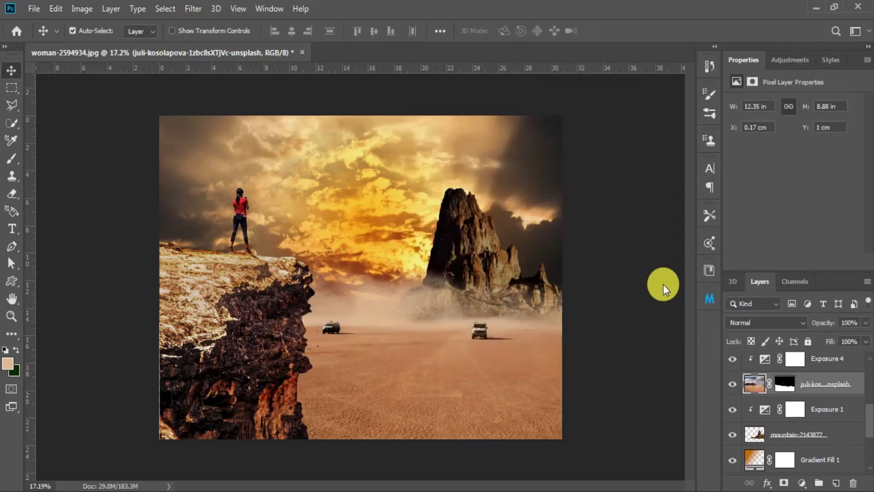
# Adjust Layer 1's opacity and darken its midtones with Levels
pyautogui.scroll(1, 870, 426)
pyautogui.scroll(3, 870, 426)
pyautogui.click(790, 399)
pyautogui.moveTo(865, 322); pyautogui.dragTo(856, 342)
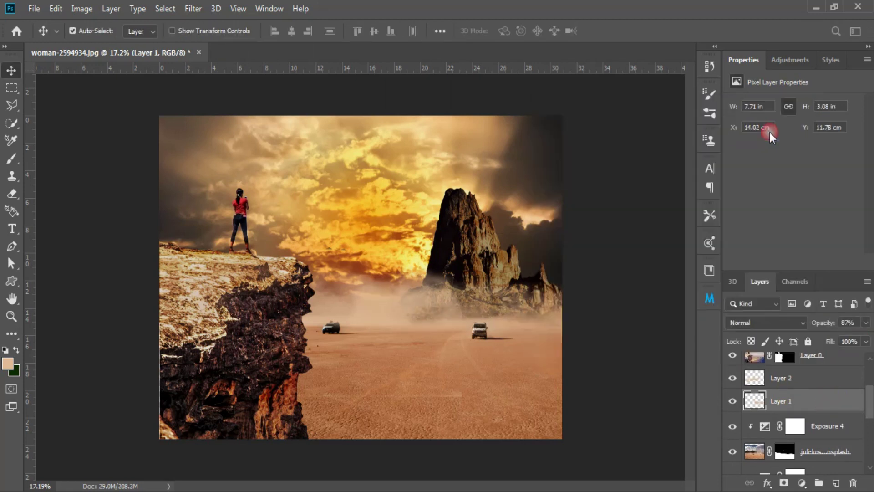
pyautogui.moveTo(648, 265); pyautogui.dragTo(652, 259)
pyautogui.click(769, 133)
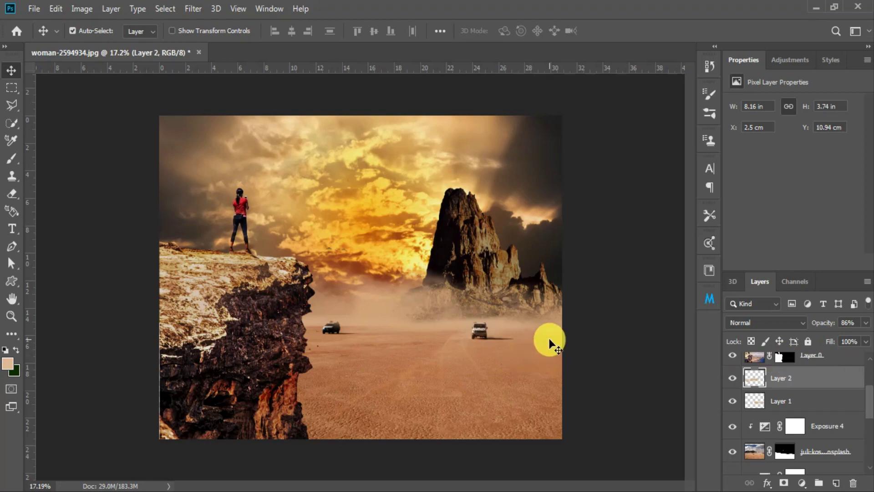
# Place the mushroom-cloud smoke image and move its layer above Exposure 4
pyautogui.press('z')
pyautogui.moveTo(412, 387); pyautogui.dragTo(451, 387)
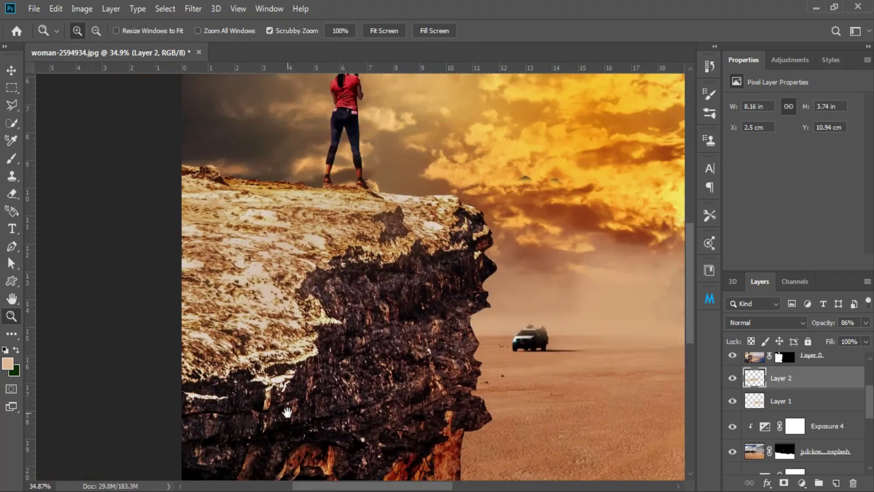
pyautogui.moveTo(530, 391); pyautogui.dragTo(481, 441)
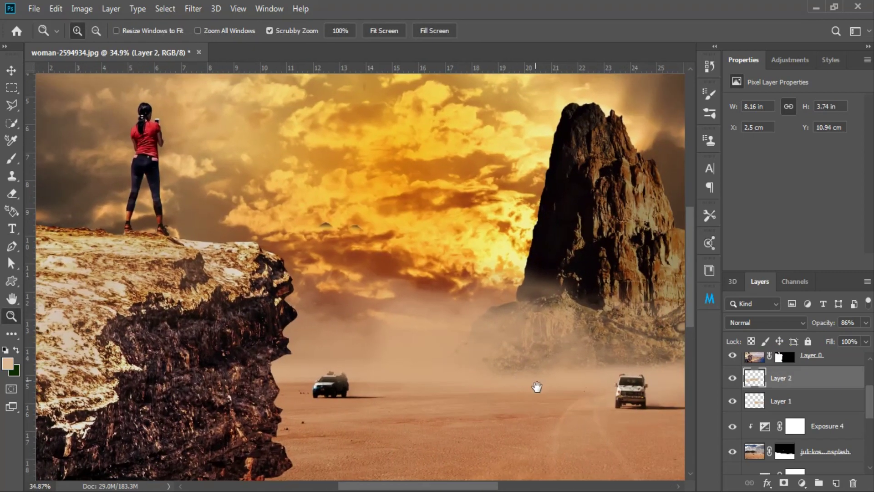
pyautogui.moveTo(210, 320); pyautogui.dragTo(302, 357)
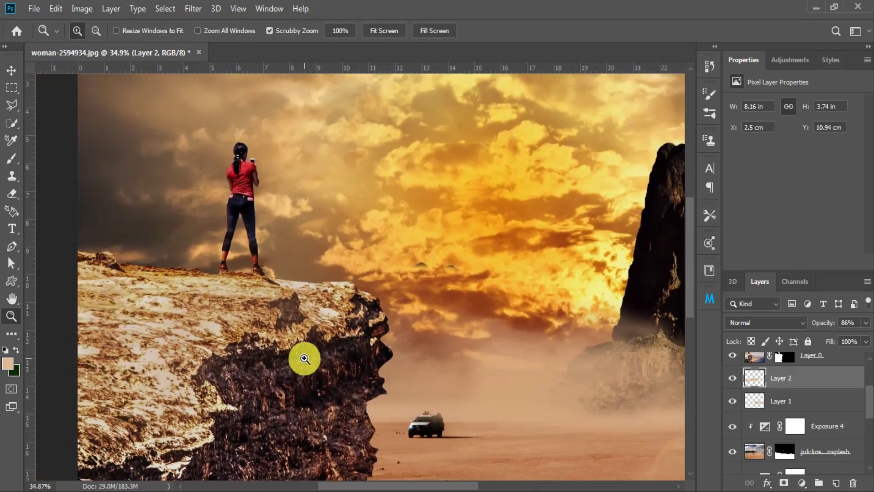
pyautogui.scroll(-1, 873, 414)
pyautogui.moveTo(872, 414); pyautogui.dragTo(872, 370)
pyautogui.click(858, 413)
pyautogui.press('e')
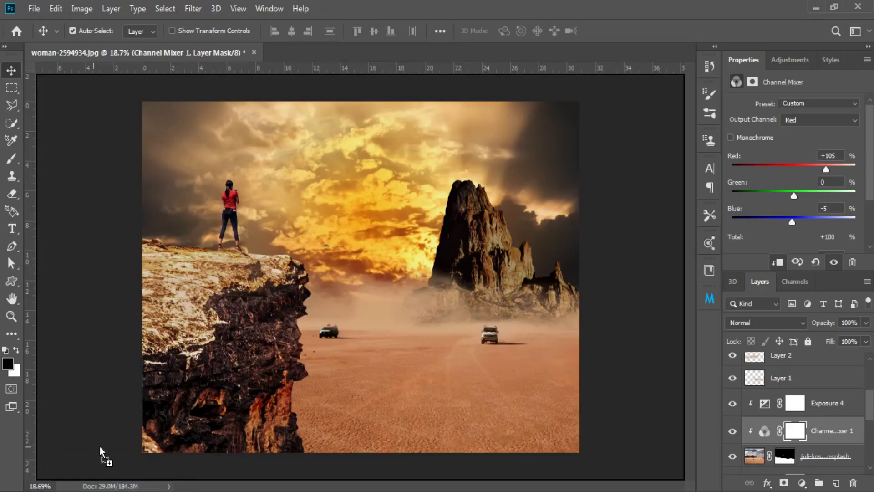
pyautogui.moveTo(101, 460); pyautogui.dragTo(381, 336)
pyautogui.press('Return')
pyautogui.moveTo(802, 455); pyautogui.dragTo(802, 435)
# Move the smoke layer beneath Gradient Fill 1, then shrink and shift the cloud up-right
pyautogui.keyDown('alt'); pyautogui.click(803, 412); pyautogui.keyUp('alt')
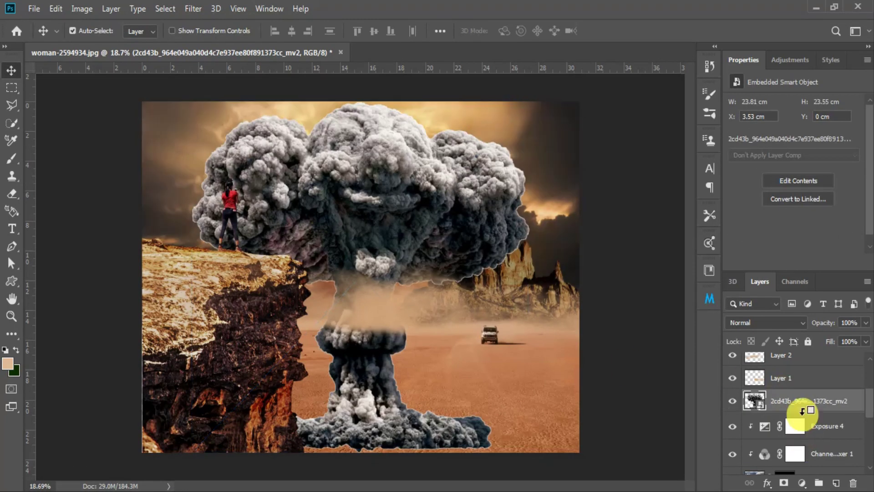
pyautogui.moveTo(845, 405); pyautogui.dragTo(813, 381)
pyautogui.click(390, 232)
pyautogui.hotkey('ctrl', 't')
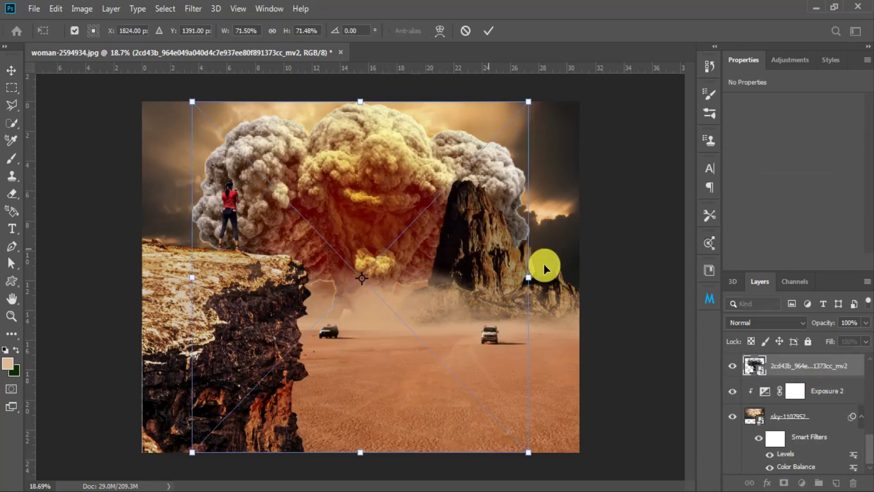
pyautogui.moveTo(516, 279); pyautogui.dragTo(499, 271)
pyautogui.moveTo(348, 220); pyautogui.dragTo(363, 178)
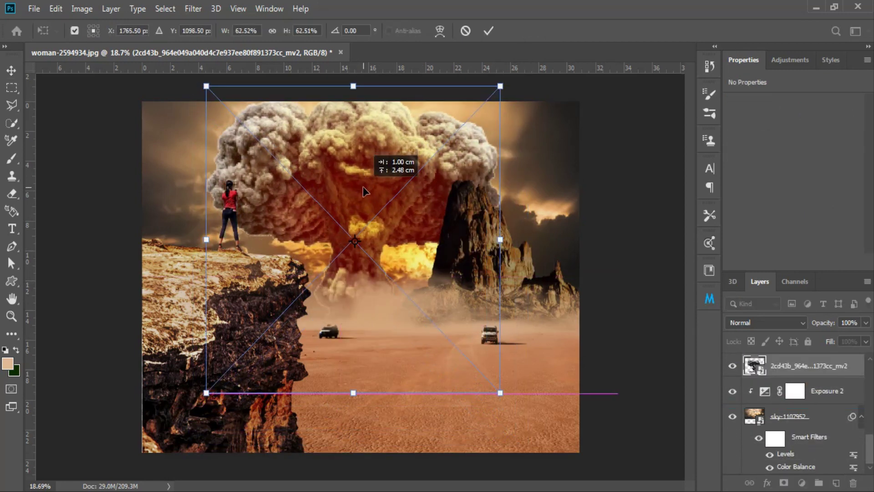
pyautogui.press('Return')
# Rasterize the smoke layer and load its outline as a contracted selection
pyautogui.press('z')
pyautogui.moveTo(351, 244); pyautogui.dragTo(377, 234)
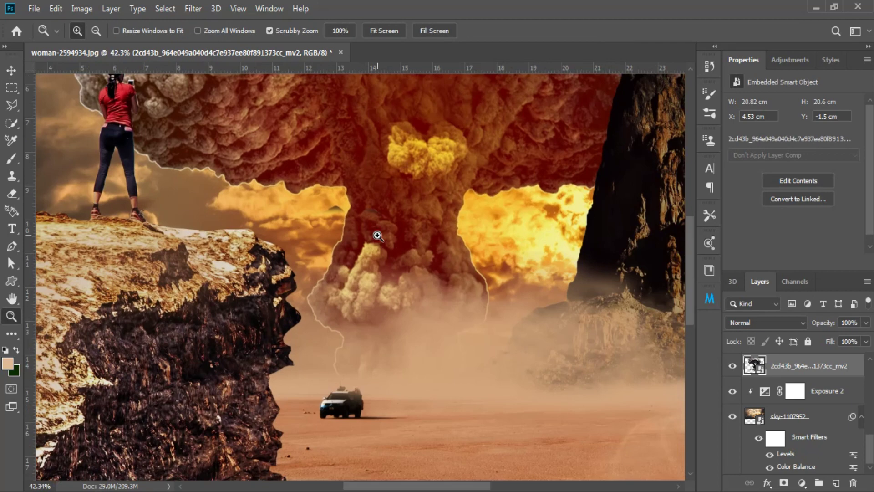
pyautogui.press('2')
pyautogui.press('0')
pyautogui.rightClick(752, 364)
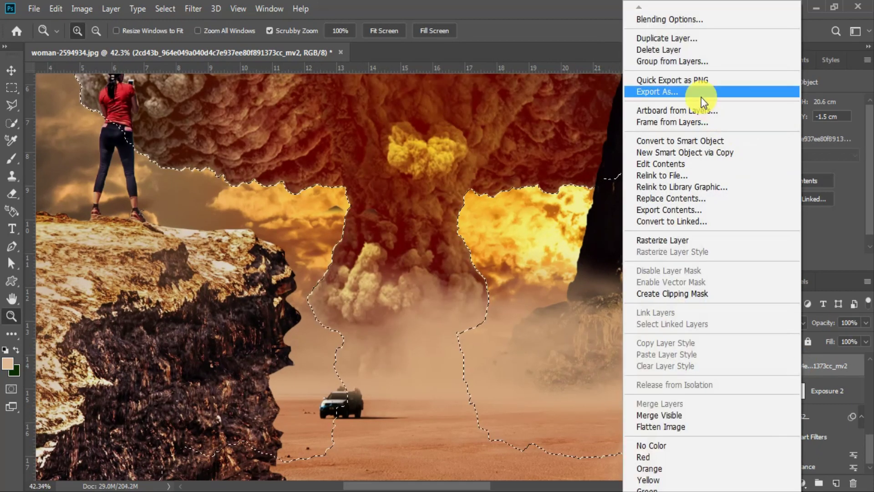
pyautogui.click(703, 283)
pyautogui.keyDown('ctrl'); pyautogui.click(755, 365); pyautogui.keyUp('ctrl')
pyautogui.click(171, 9)
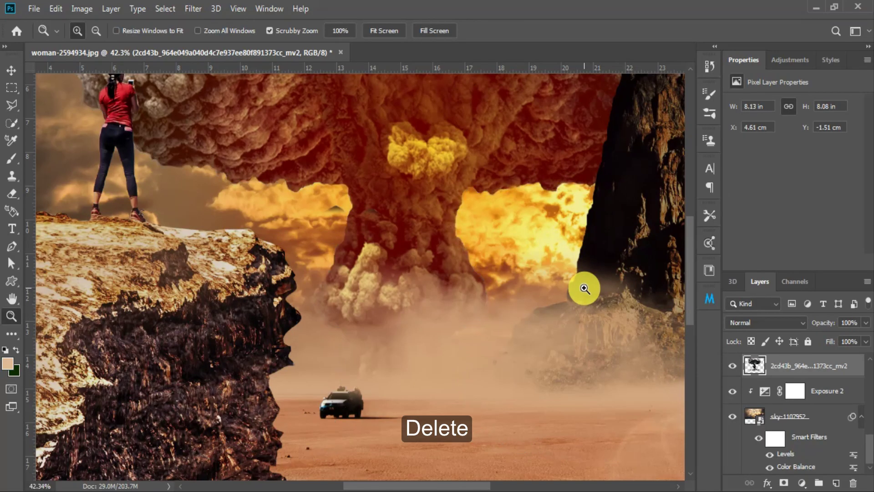
pyautogui.moveTo(508, 286); pyautogui.dragTo(406, 287)
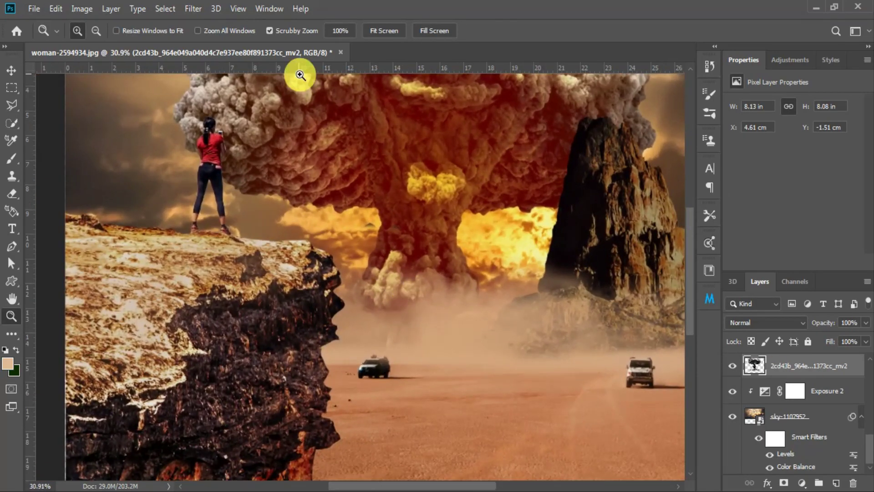
pyautogui.click(193, 8)
# Apply a 5 px Tilt-Shift blur with the focus band moved up to the cloud top
pyautogui.click(385, 199)
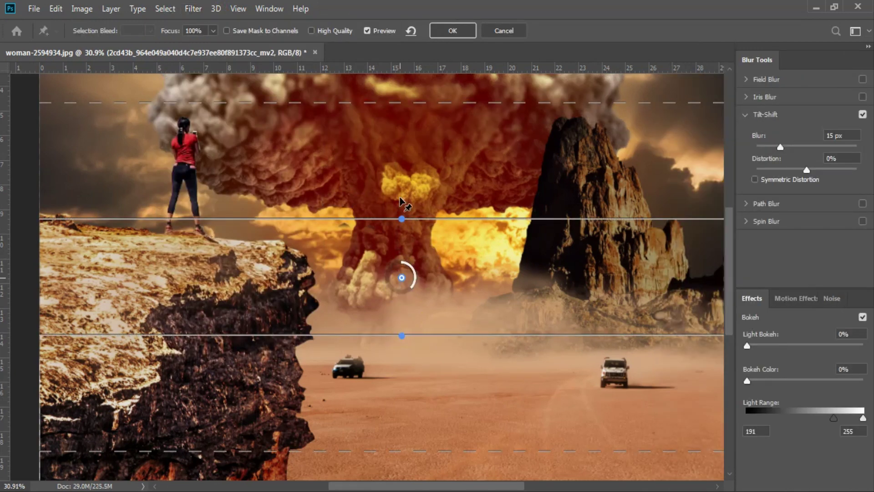
pyautogui.moveTo(400, 200); pyautogui.dragTo(430, 107)
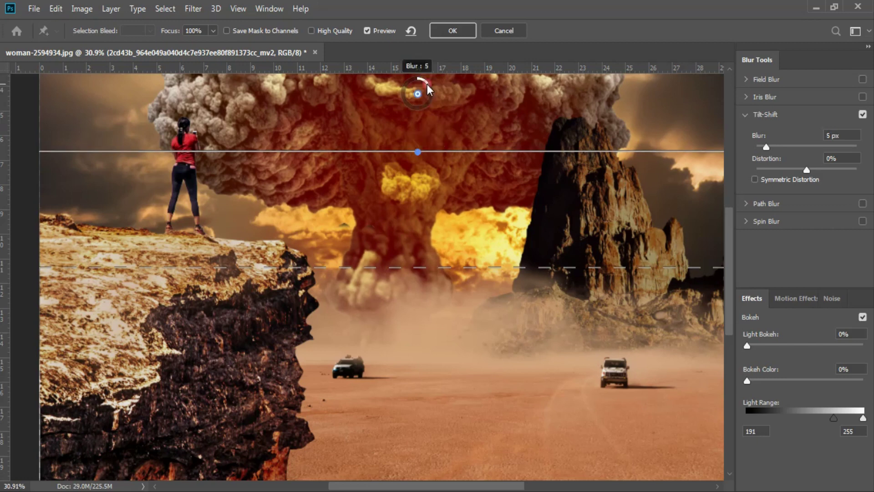
pyautogui.moveTo(386, 256); pyautogui.dragTo(385, 251)
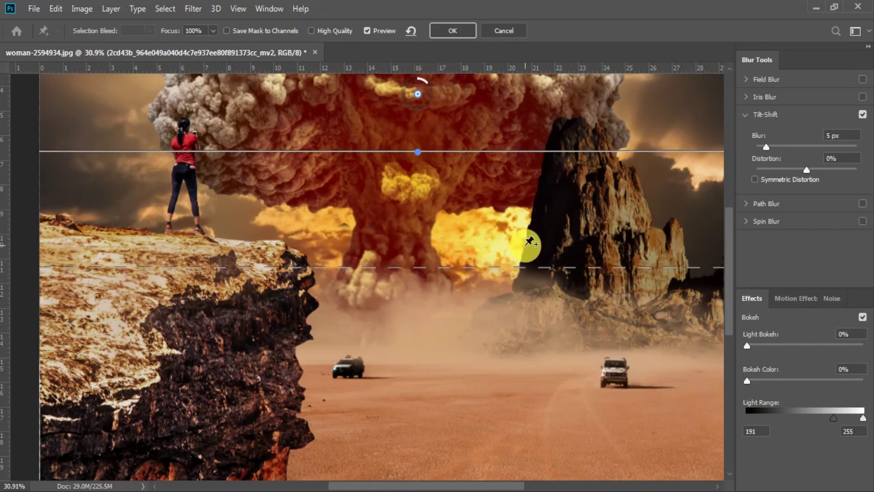
pyautogui.click(455, 31)
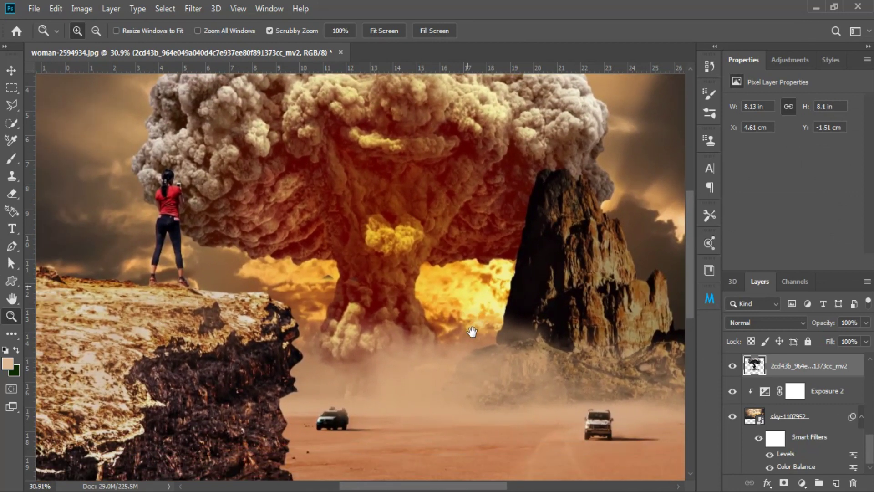
pyautogui.moveTo(489, 272); pyautogui.dragTo(472, 309)
# Move the cloud layer above Gradient Fill 1 and add a radial Gradient Fill layer
pyautogui.press('v')
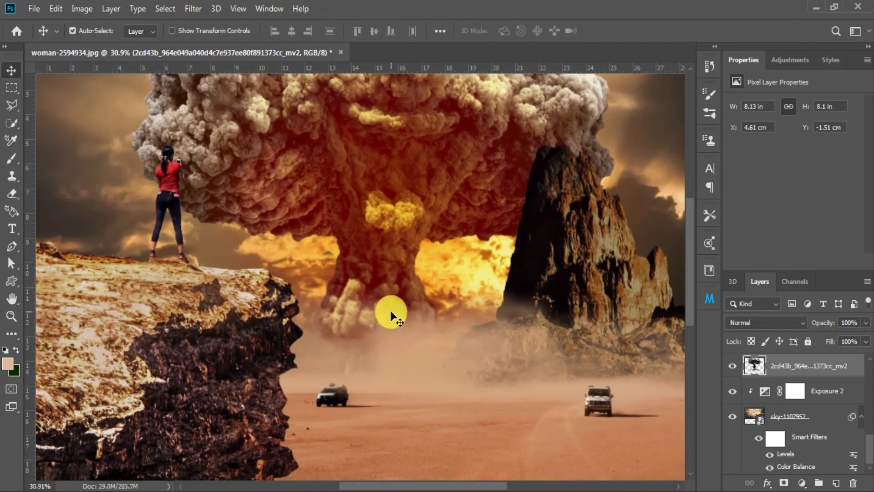
pyautogui.scroll(3, 851, 414)
pyautogui.moveTo(800, 434); pyautogui.dragTo(796, 399)
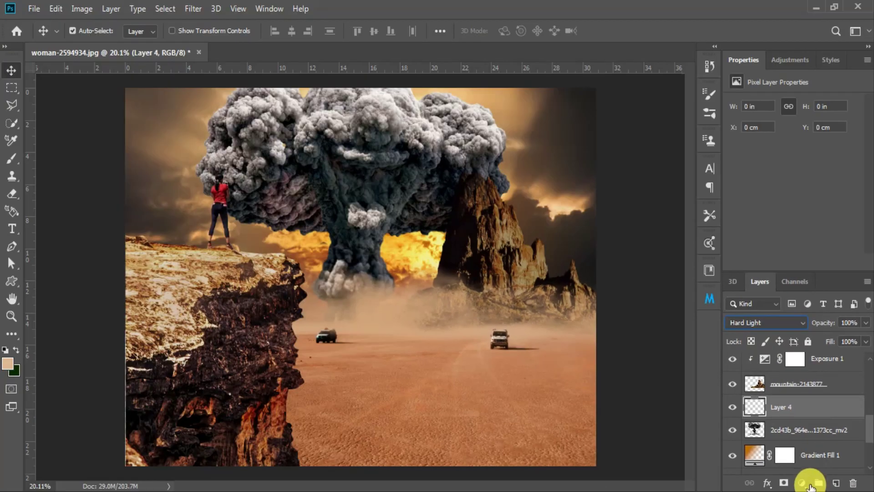
pyautogui.click(810, 484)
pyautogui.click(788, 260)
pyautogui.click(736, 231)
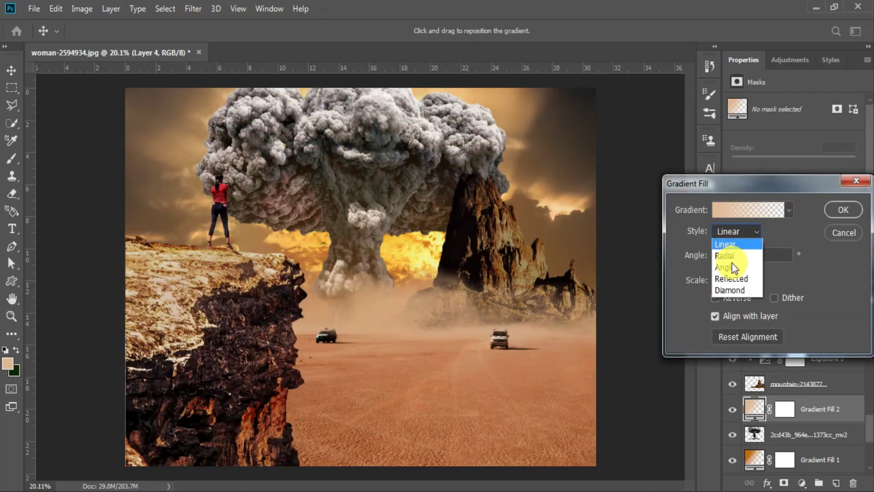
pyautogui.click(731, 257)
pyautogui.moveTo(364, 231); pyautogui.dragTo(361, 180)
# Make the gradient run from saturated red-orange to transparent
pyautogui.click(748, 210)
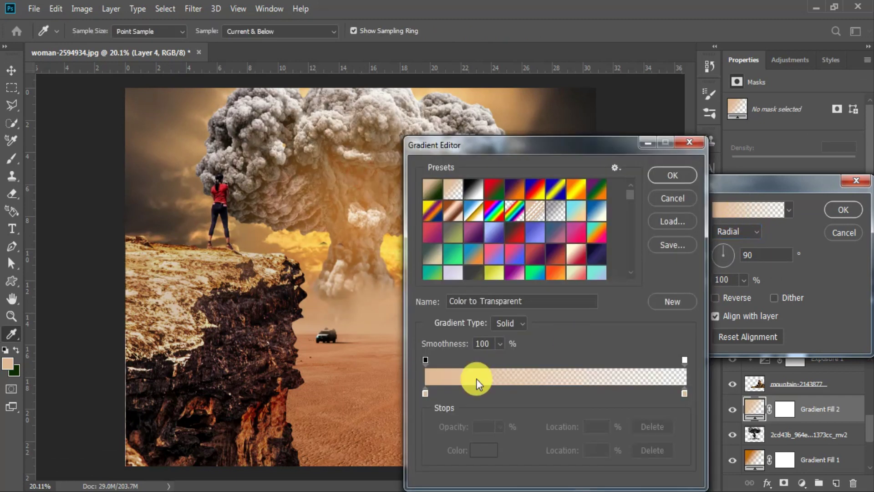
pyautogui.click(483, 450)
pyautogui.moveTo(719, 389); pyautogui.dragTo(714, 387)
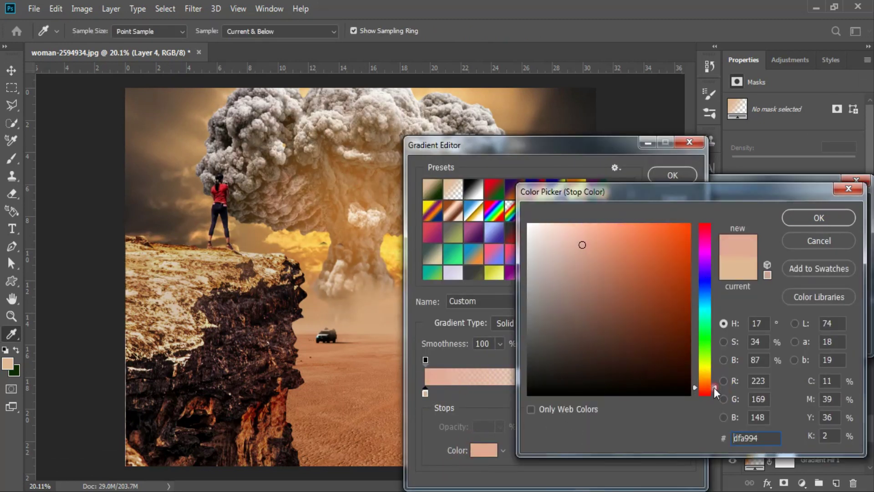
pyautogui.click(689, 264)
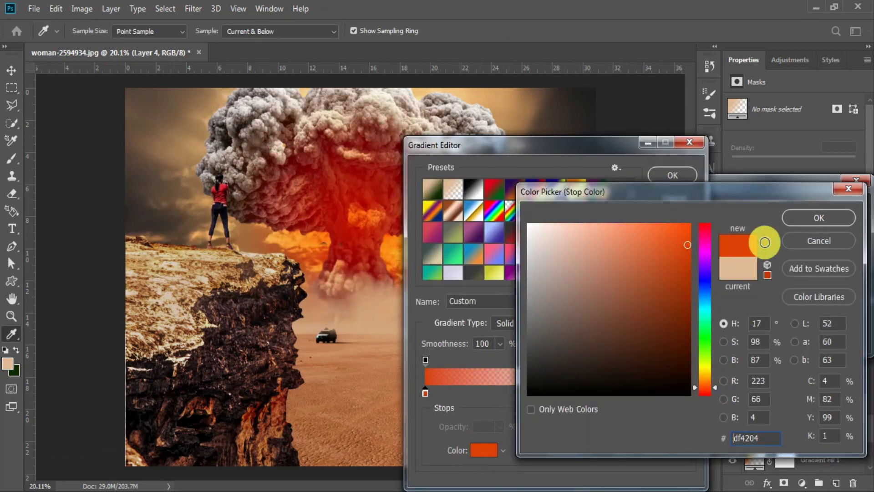
pyautogui.click(815, 219)
pyautogui.click(667, 176)
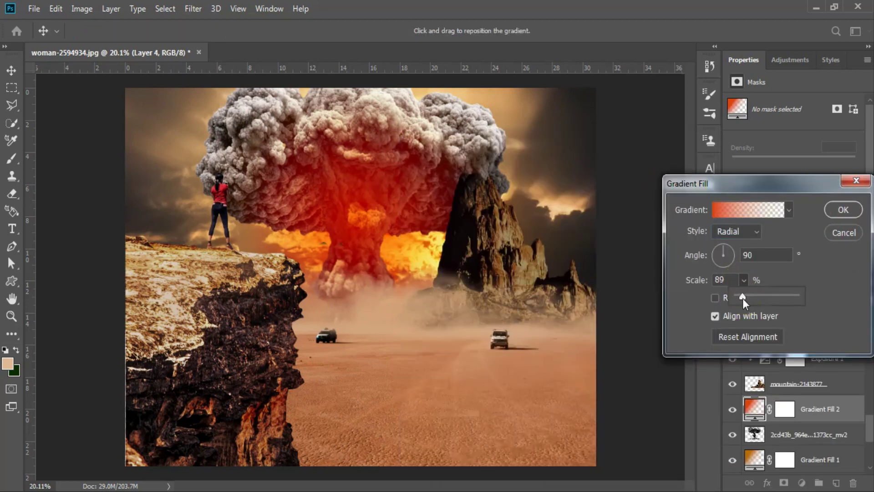
# Center the glow on the cloud's core and set the gradient scale to 120
pyautogui.moveTo(742, 300); pyautogui.dragTo(737, 297)
pyautogui.moveTo(391, 217); pyautogui.dragTo(362, 174)
pyautogui.doubleClick(726, 279)
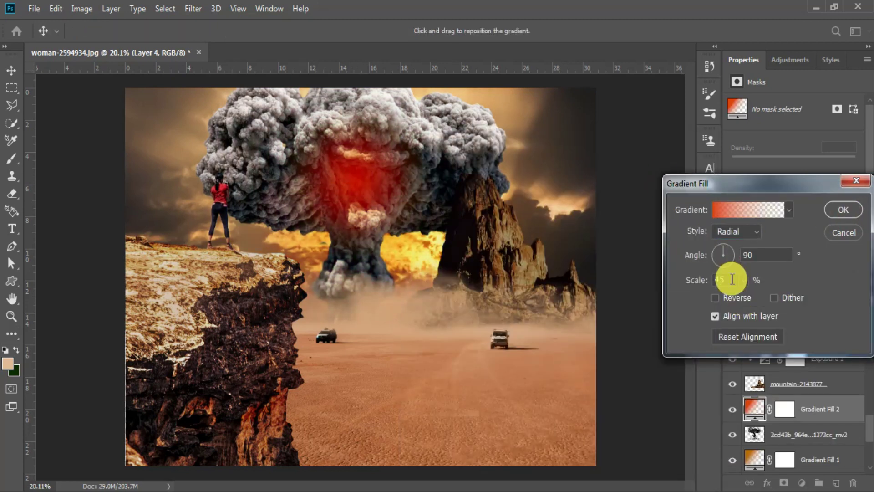
pyautogui.write('80')
pyautogui.press('Return')
pyautogui.doubleClick(760, 409)
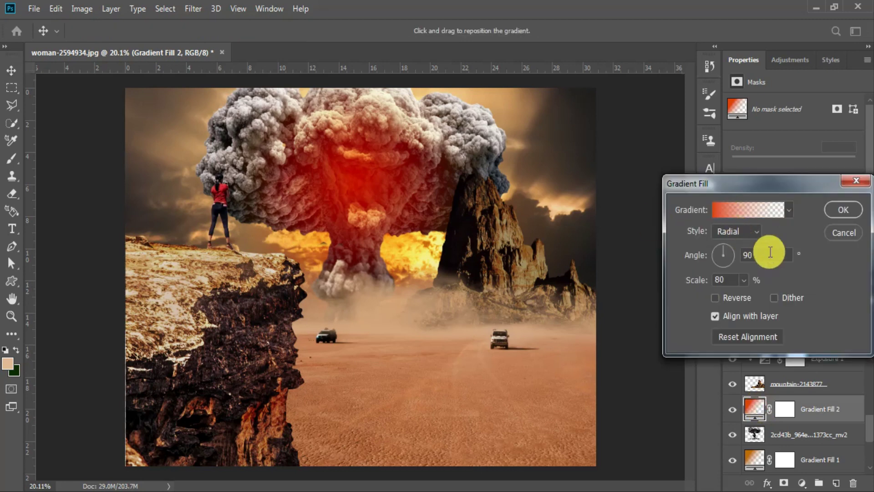
pyautogui.write('120')
pyautogui.press('Return')
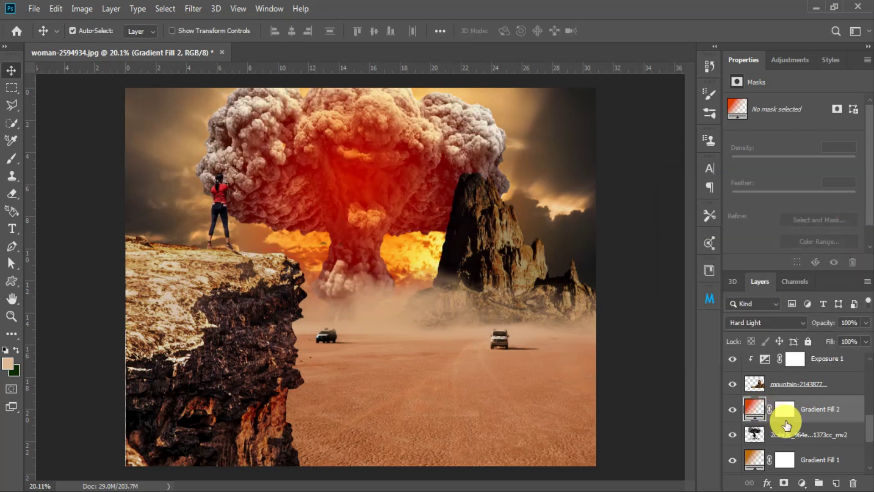
# Clip the gradient fill to the cloud in Overlay mode at 75% opacity
pyautogui.keyDown('alt'); pyautogui.click(802, 423); pyautogui.keyUp('alt')
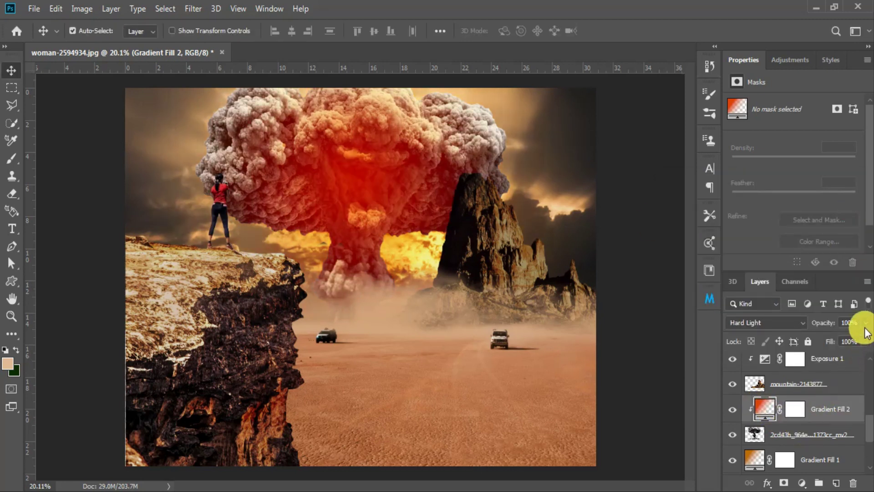
pyautogui.moveTo(865, 338); pyautogui.dragTo(851, 338)
pyautogui.click(765, 323)
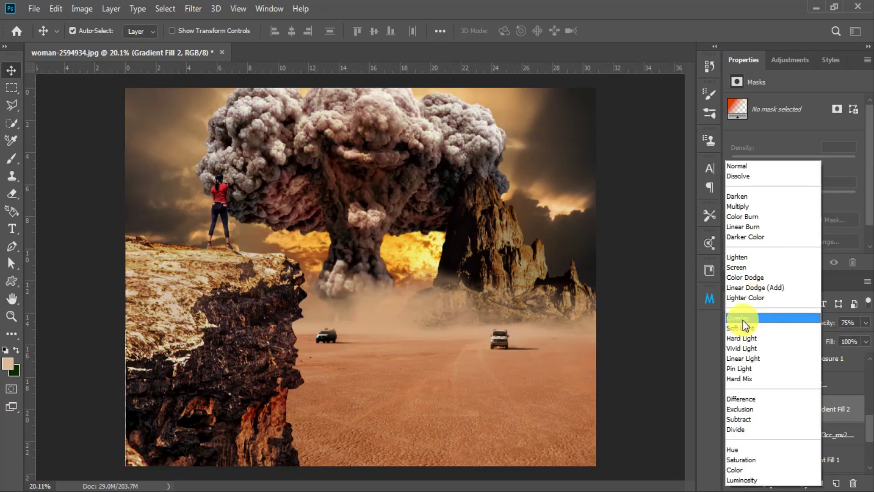
pyautogui.click(747, 312)
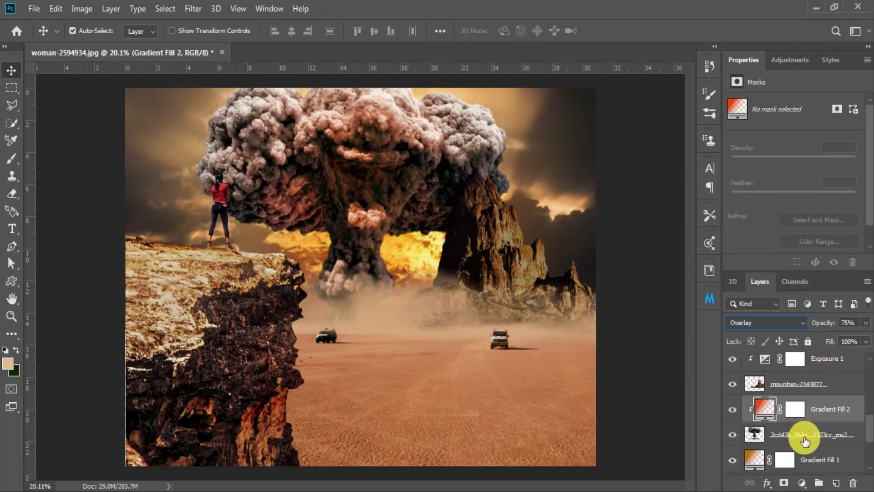
pyautogui.doubleClick(782, 418)
pyautogui.write('140')
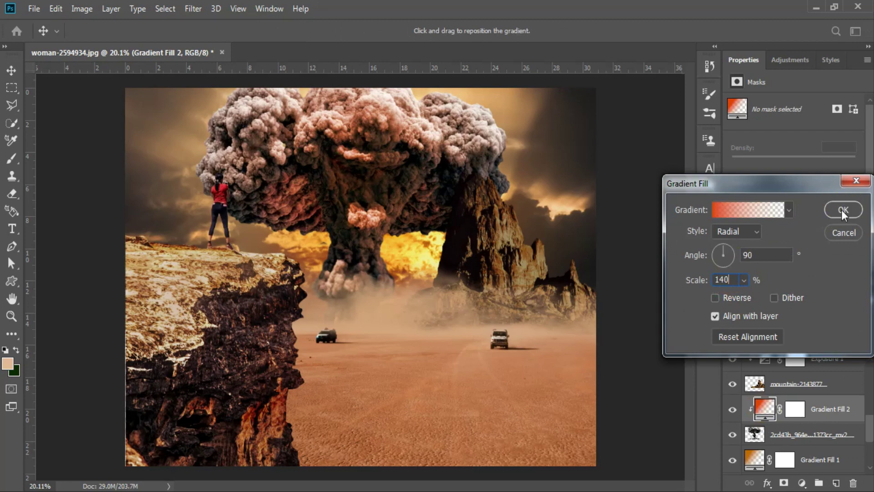
pyautogui.click(843, 209)
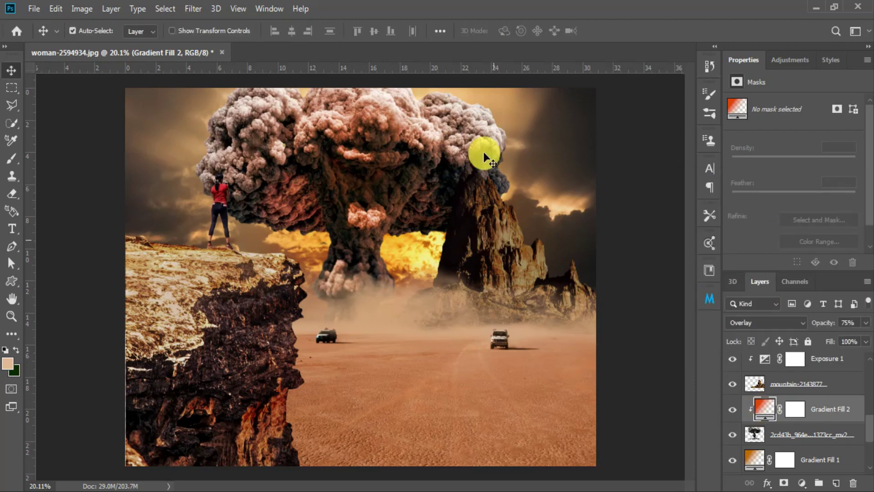
pyautogui.hotkey('ctrl', 't')
# Widen the mushroom cloud on both sides and shift it slightly left
pyautogui.click(420, 196)
pyautogui.click(780, 434)
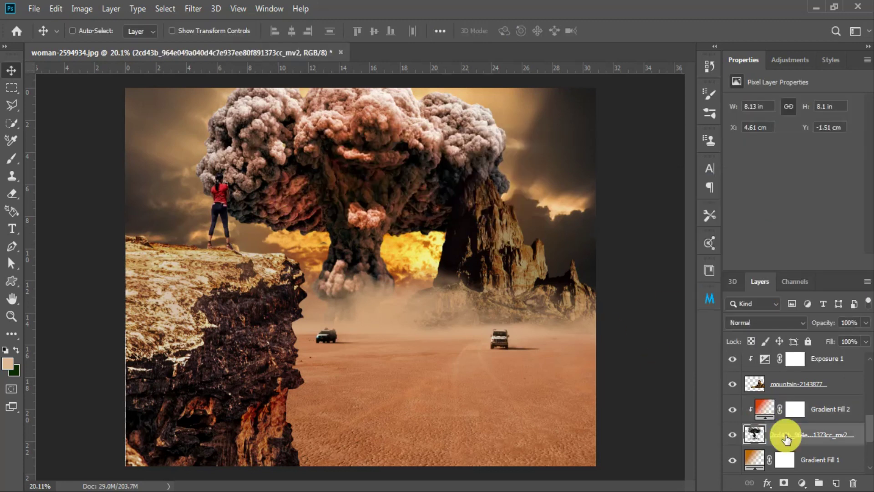
pyautogui.hotkey('ctrl', 't')
pyautogui.moveTo(509, 228); pyautogui.dragTo(527, 228)
pyautogui.moveTo(196, 228); pyautogui.dragTo(187, 227)
pyautogui.moveTo(362, 230); pyautogui.dragTo(352, 228)
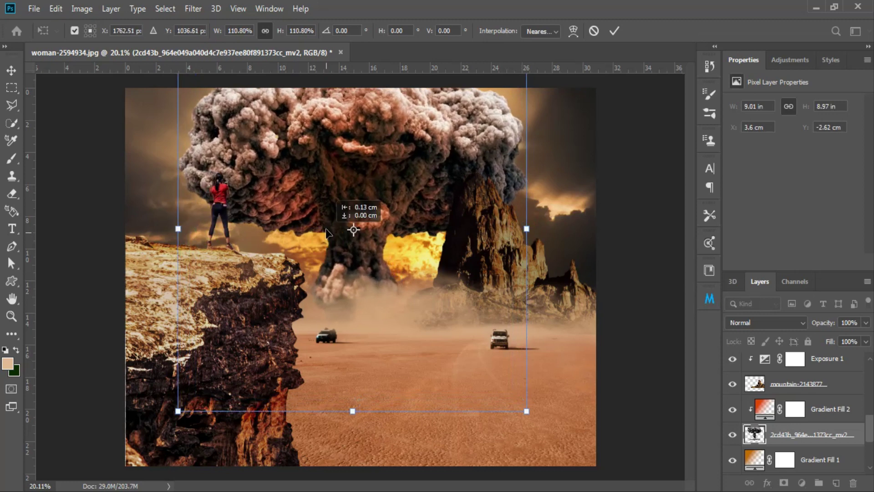
pyautogui.press('Return')
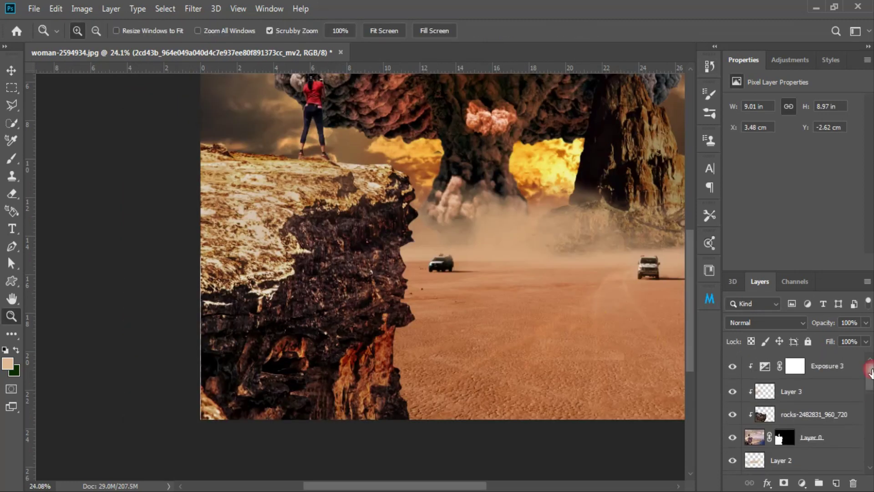
# On a new layer, paint a large dusty haze with a soft 2000px cloud brush
pyautogui.hotkey('ctrl', 'shift', 'alt', 'n')
pyautogui.press('b')
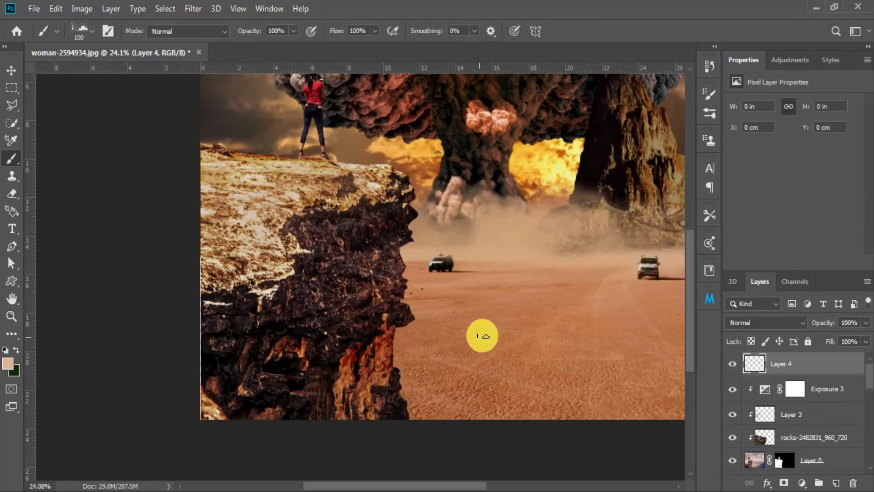
pyautogui.rightClick(479, 335)
pyautogui.click(687, 443)
pyautogui.scroll(-10, 687, 443)
pyautogui.click(504, 341)
pyautogui.press('Escape')
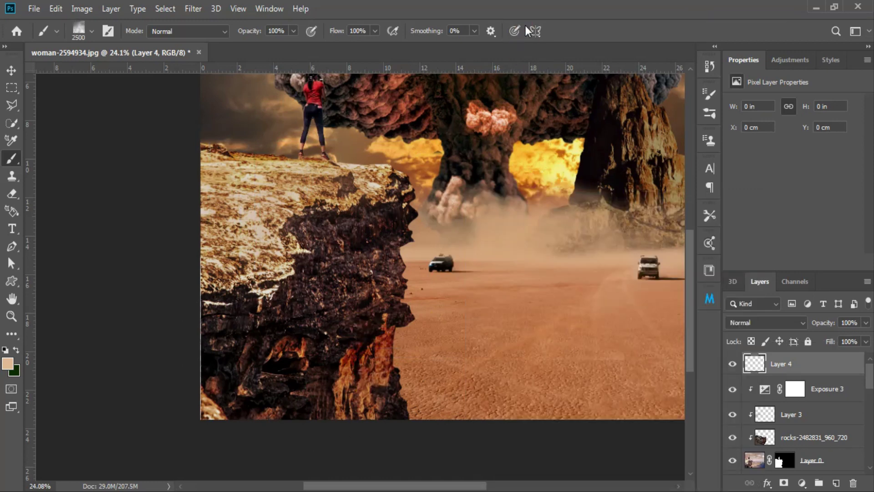
pyautogui.click(455, 364)
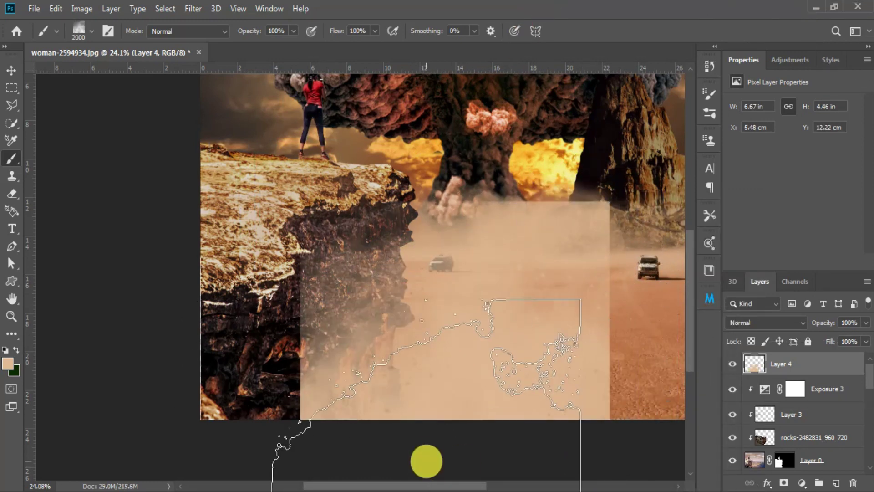
# Squash and widen the haze into a band along the bottom edge
pyautogui.hotkey('ctrl', 't')
pyautogui.moveTo(454, 203); pyautogui.dragTo(445, 332)
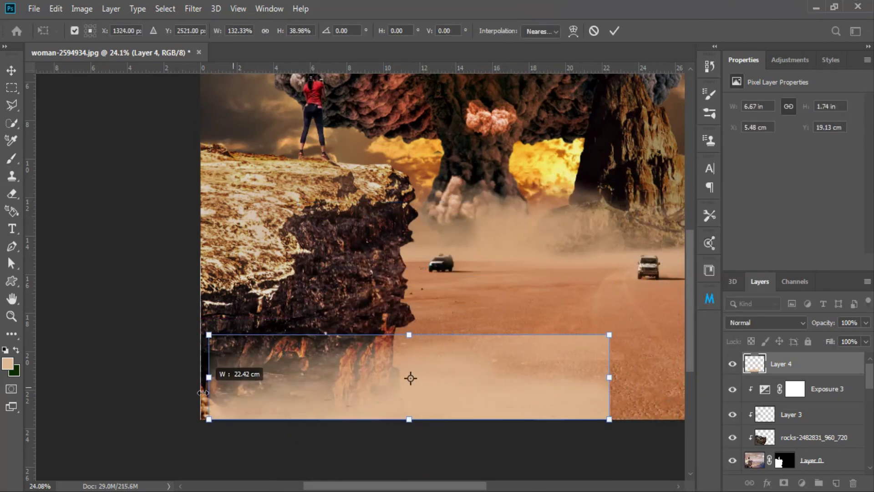
pyautogui.moveTo(300, 377); pyautogui.dragTo(180, 377)
pyautogui.moveTo(609, 377); pyautogui.dragTo(684, 322)
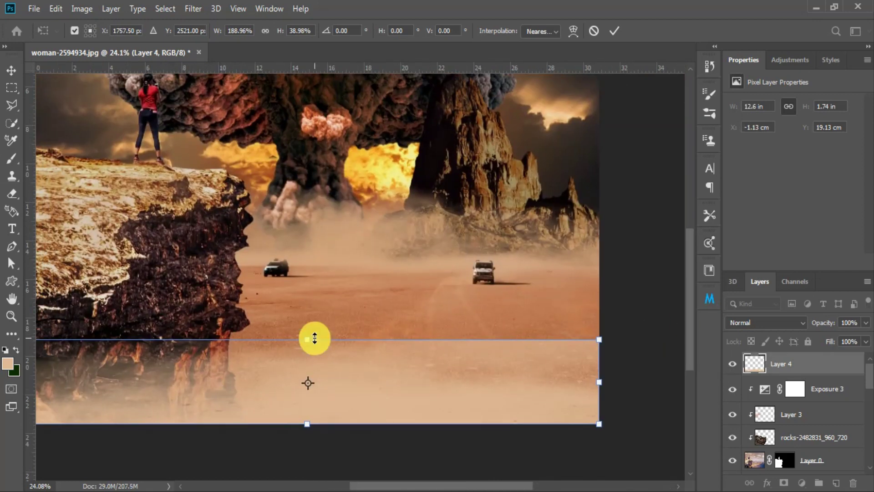
pyautogui.moveTo(313, 337); pyautogui.dragTo(312, 287)
pyautogui.moveTo(319, 380); pyautogui.dragTo(363, 390)
pyautogui.press('Return')
# Erase the haze from the lower right and lower Layer 4 to 93% opacity
pyautogui.press('b')
pyautogui.press('e')
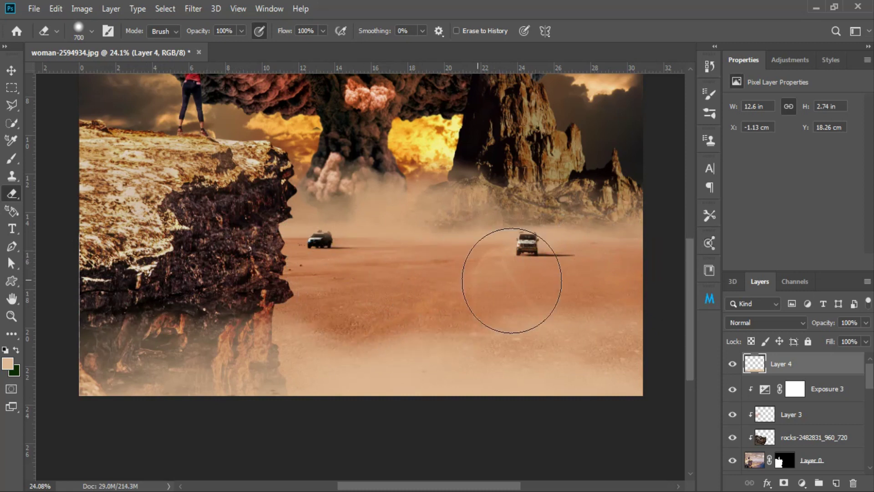
pyautogui.moveTo(440, 306); pyautogui.dragTo(672, 289)
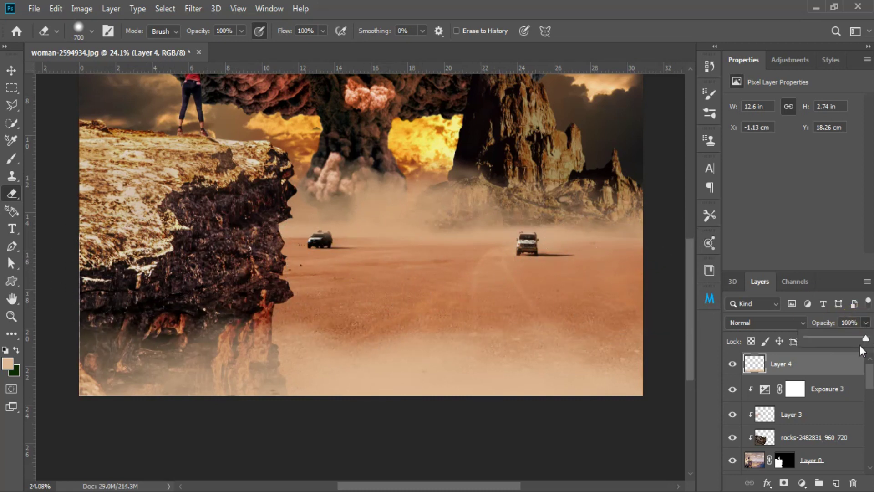
pyautogui.moveTo(865, 341); pyautogui.dragTo(859, 341)
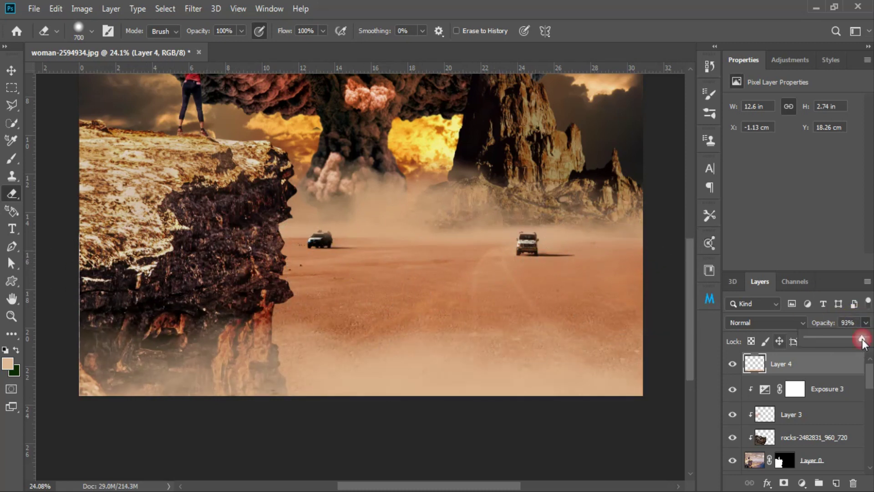
pyautogui.click(294, 272)
pyautogui.press('z')
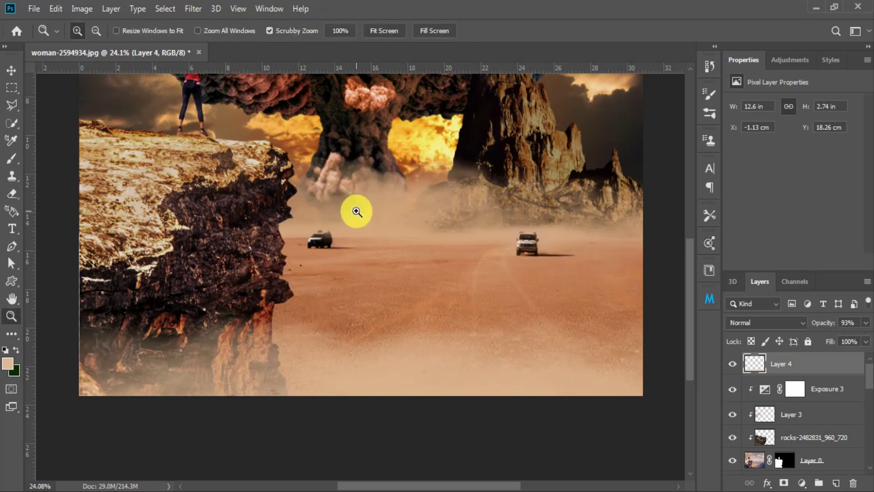
pyautogui.moveTo(355, 211); pyautogui.dragTo(376, 251)
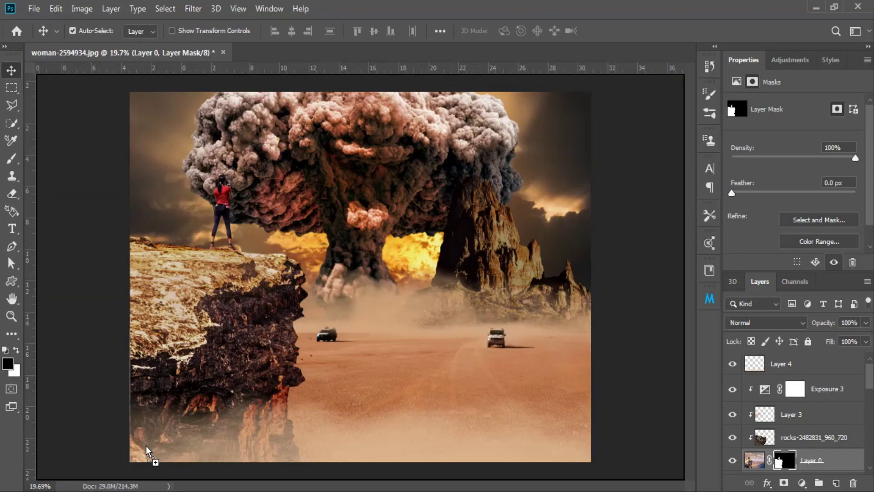
# Place the horse image, scaled to about 22%, on the cliff beside the woman
pyautogui.moveTo(147, 451); pyautogui.dragTo(273, 350)
pyautogui.moveTo(795, 471); pyautogui.dragTo(794, 358)
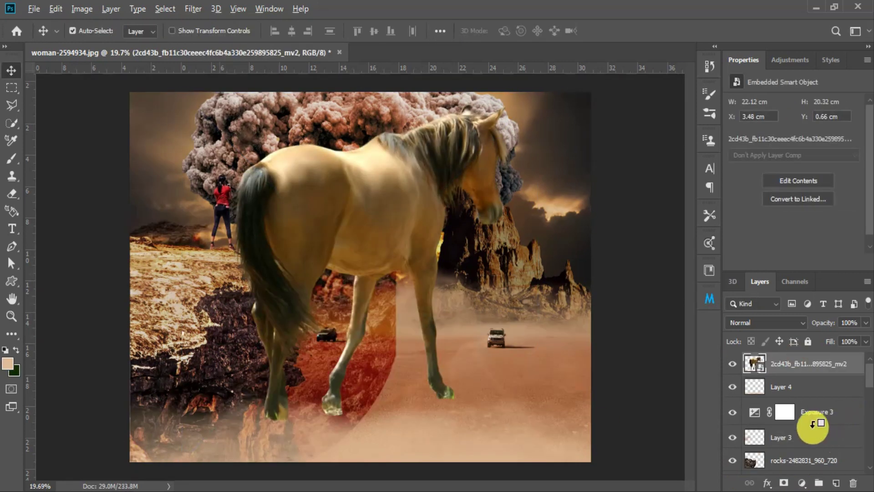
pyautogui.keyDown('alt'); pyautogui.click(789, 428); pyautogui.keyUp('alt')
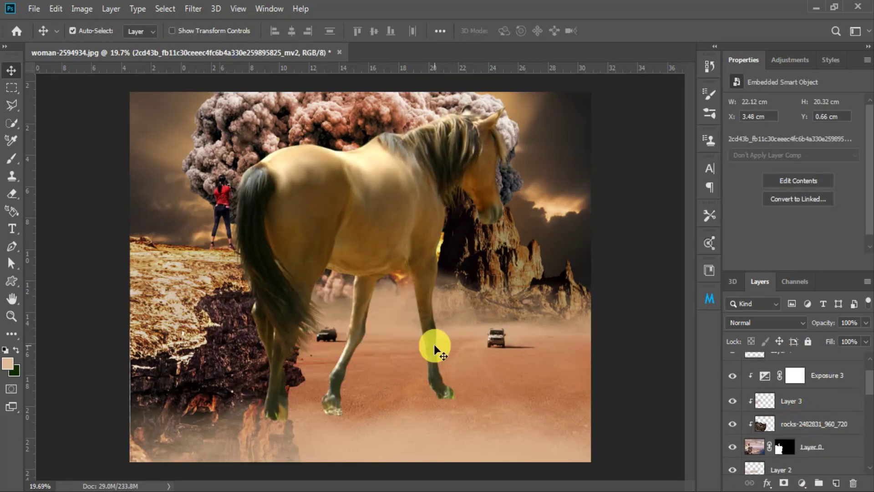
pyautogui.hotkey('ctrl', 't')
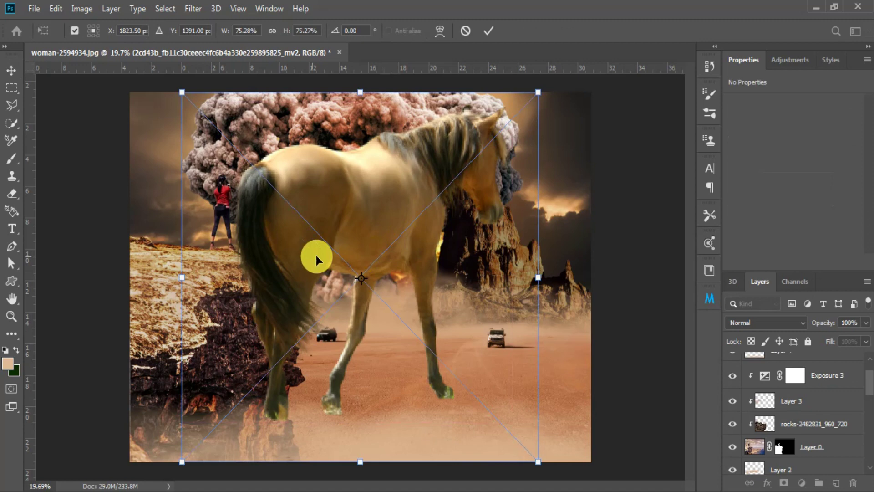
pyautogui.moveTo(316, 255)
pyautogui.mouseDown()
pyautogui.moveTo(178, 232)
pyautogui.moveTo(168, 220)
pyautogui.mouseUp()
pyautogui.moveTo(215, 181); pyautogui.dragTo(217, 175)
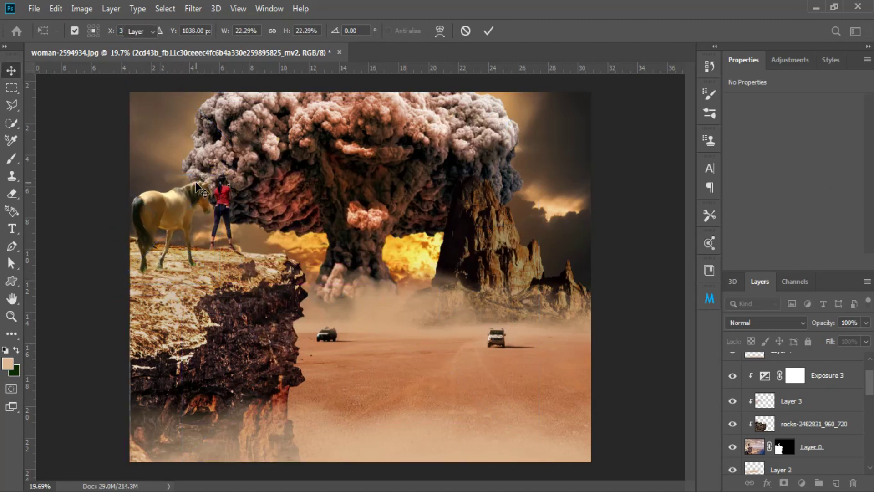
pyautogui.press('Return')
# Darken the horse with Levels, setting the midtone slider to 0.82
pyautogui.hotkey('ctrl', 'l')
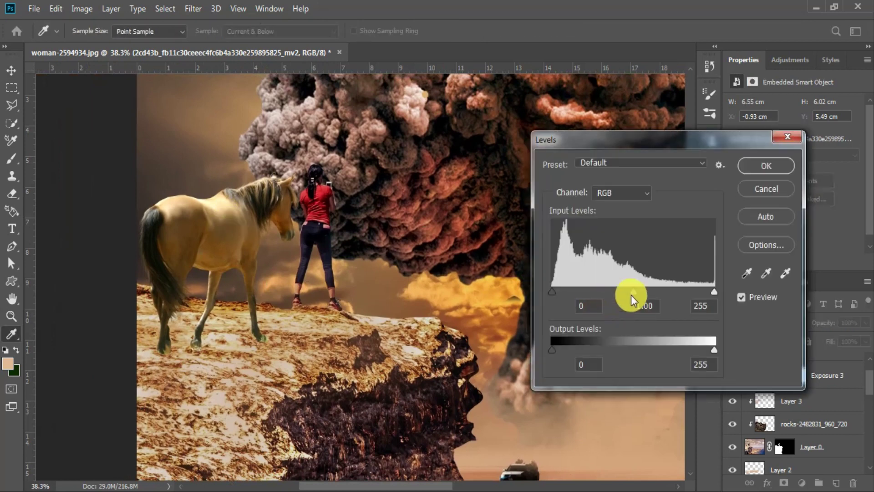
pyautogui.moveTo(631, 295); pyautogui.dragTo(641, 289)
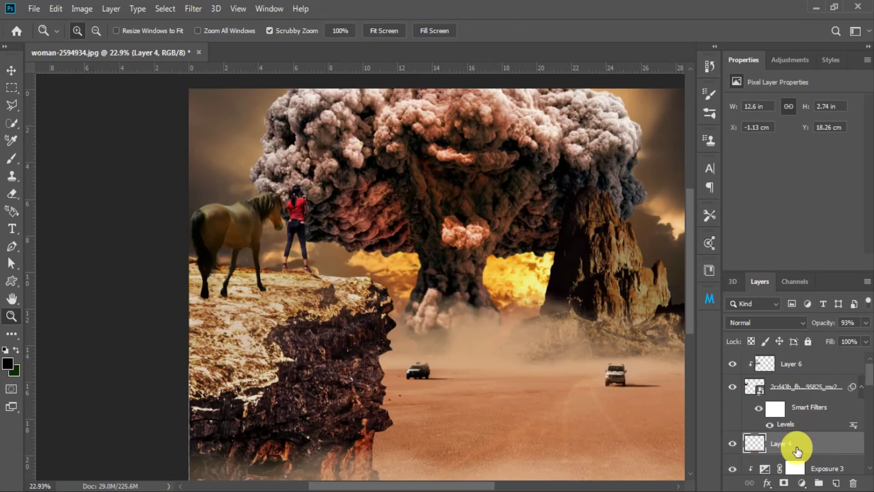
pyautogui.scroll(-1, 794, 410)
pyautogui.click(796, 365)
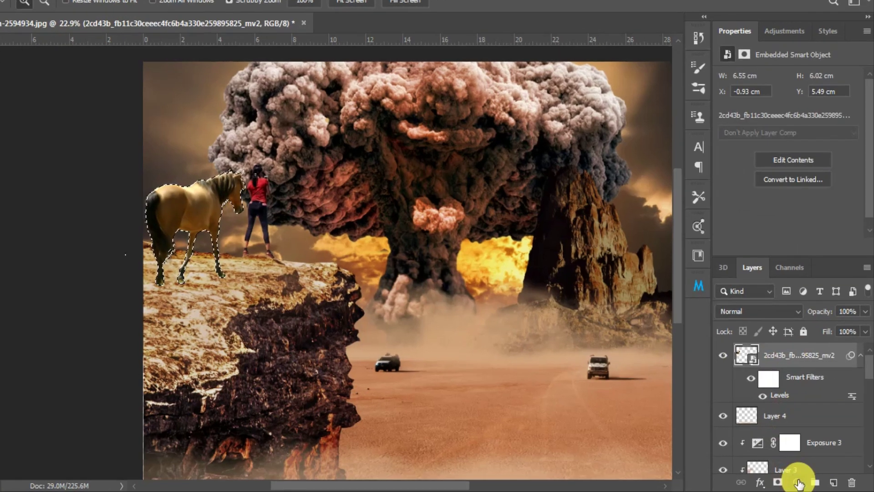
# Create a black horse silhouette fill, flipped and skewed into a cast shadow below the hooves
pyautogui.click(803, 482)
pyautogui.click(800, 255)
pyautogui.click(798, 217)
pyautogui.hotkey('ctrl', 't')
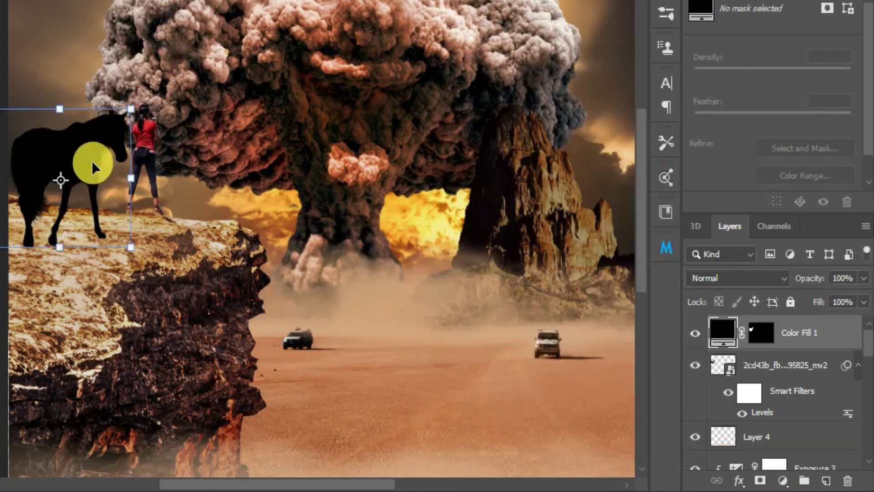
pyautogui.rightClick(72, 142)
pyautogui.click(155, 390)
pyautogui.moveTo(86, 197); pyautogui.dragTo(88, 314)
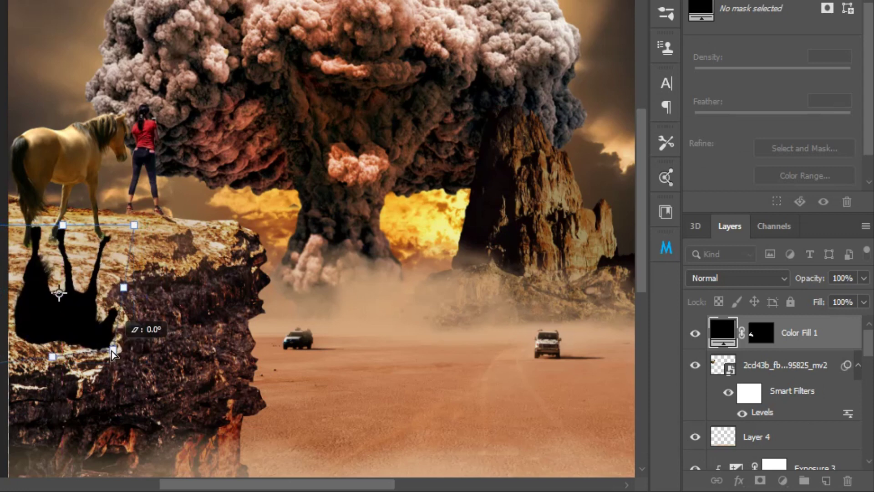
pyautogui.moveTo(134, 363); pyautogui.dragTo(109, 329)
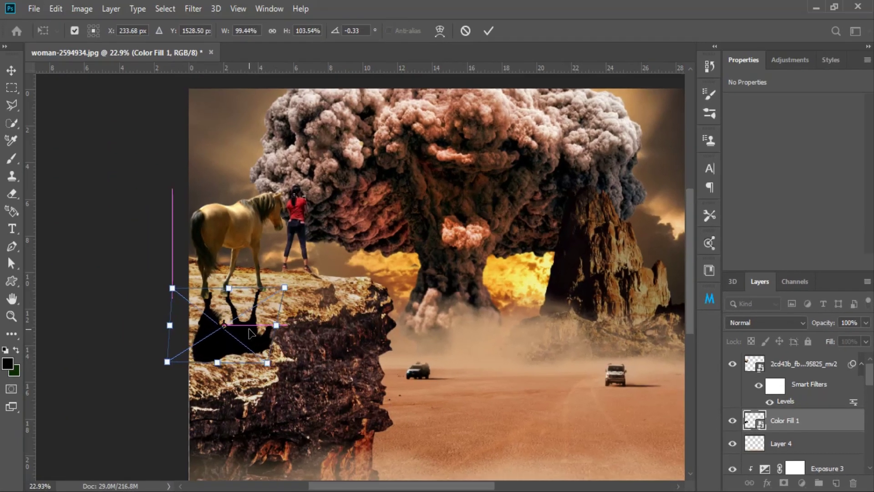
pyautogui.press('Return')
# Blend the shadow into darker rock with Blend If and fade it to 58% opacity
pyautogui.rightClick(801, 418)
pyautogui.click(674, 22)
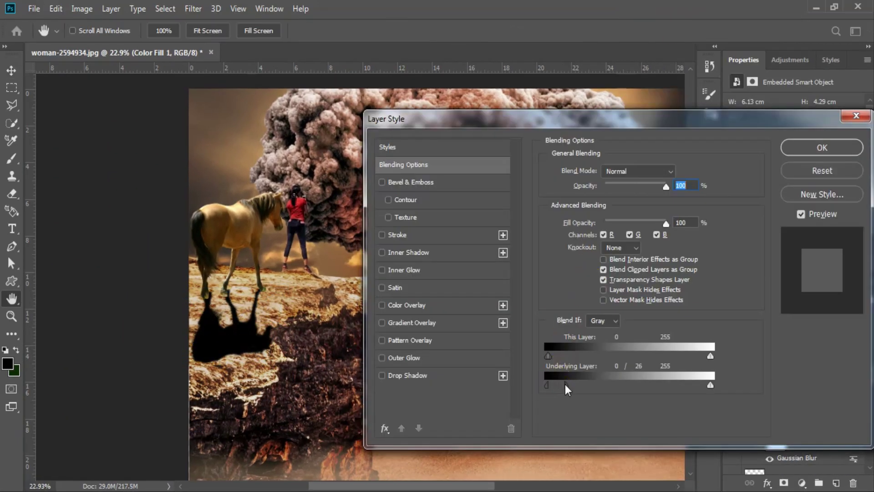
pyautogui.moveTo(654, 365); pyautogui.dragTo(615, 365)
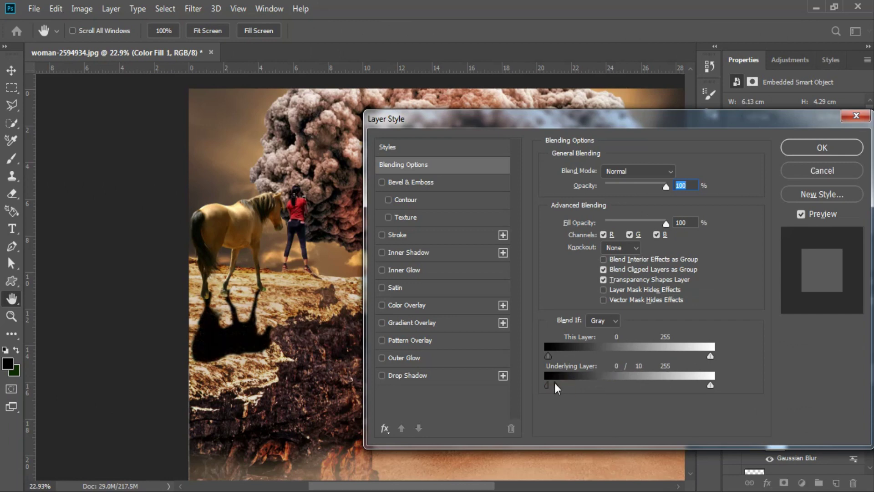
pyautogui.press('Return')
pyautogui.click(866, 322)
pyautogui.moveTo(867, 338); pyautogui.dragTo(841, 337)
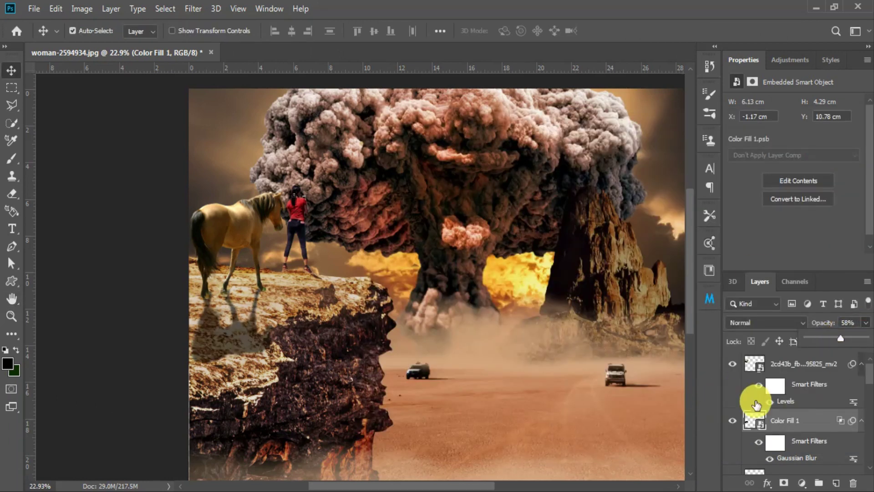
# Add a brush layer clipped to the horse and zoom in on the horse and woman
pyautogui.click(802, 364)
pyautogui.click(837, 482)
pyautogui.keyDown('alt'); pyautogui.click(780, 374); pyautogui.keyUp('alt')
pyautogui.press('b')
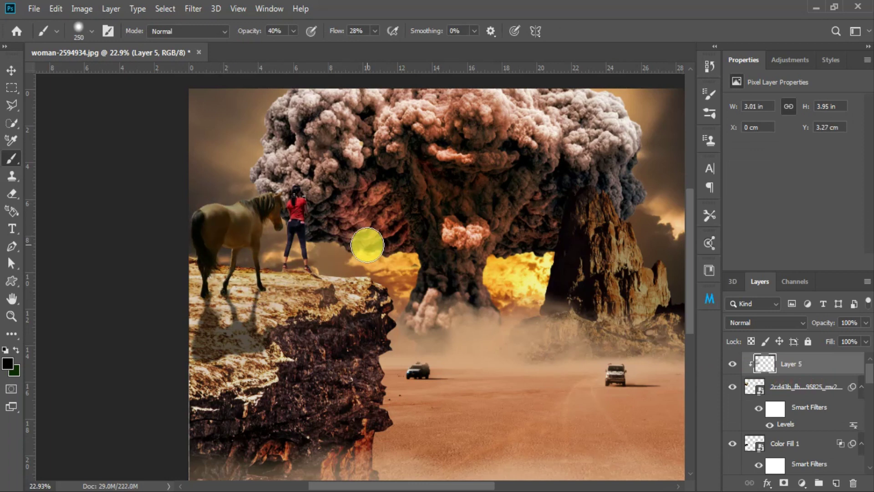
pyautogui.press('z')
pyautogui.click(307, 240)
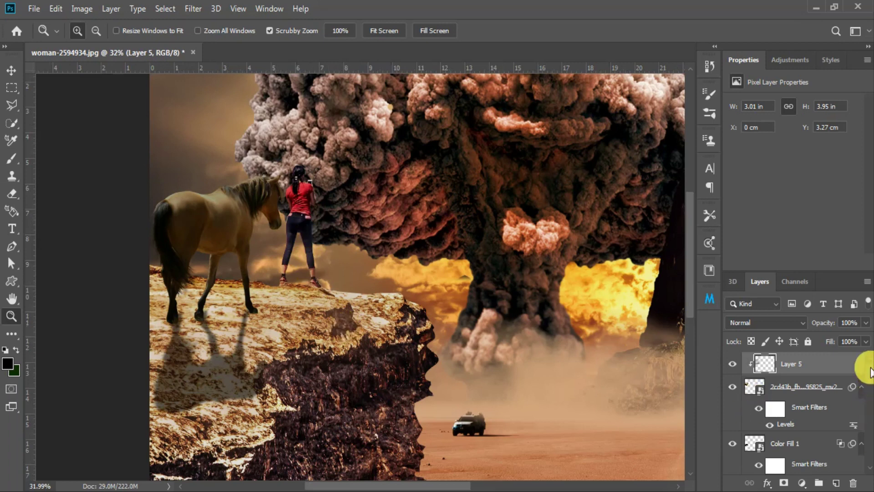
pyautogui.scroll(-3, 870, 372)
# Darken the cliff top on a clipped layer set to 53% opacity
pyautogui.click(811, 416)
pyautogui.click(836, 483)
pyautogui.press('b')
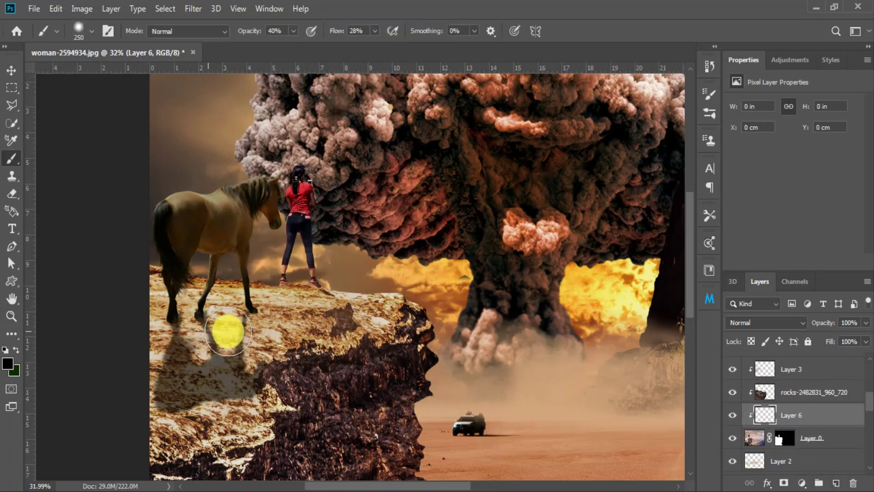
pyautogui.moveTo(228, 331); pyautogui.dragTo(332, 322)
pyautogui.press(']')
pyautogui.press(']')
pyautogui.press(']')
pyautogui.moveTo(82, 312); pyautogui.dragTo(190, 370)
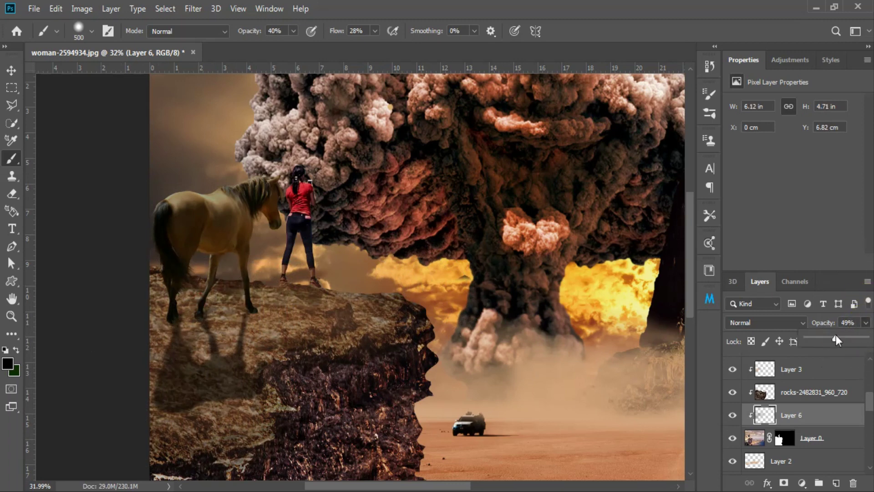
pyautogui.moveTo(837, 336); pyautogui.dragTo(838, 336)
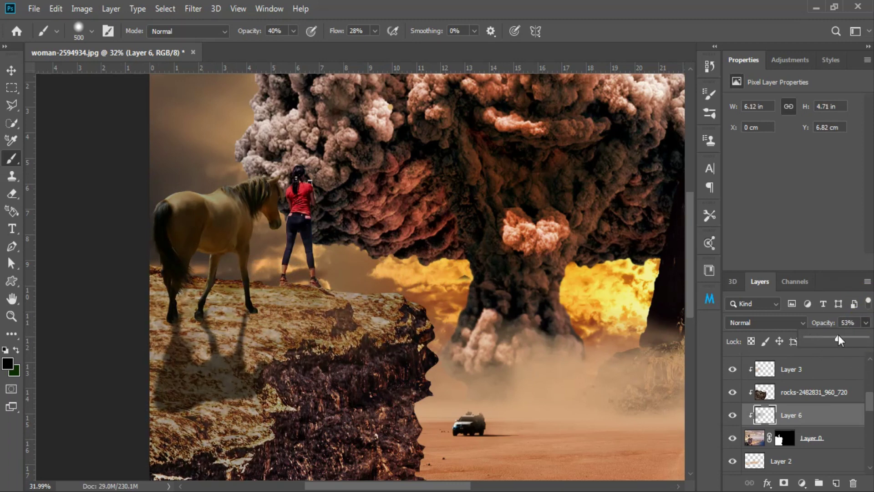
pyautogui.press('z')
pyautogui.moveTo(512, 260); pyautogui.dragTo(478, 275)
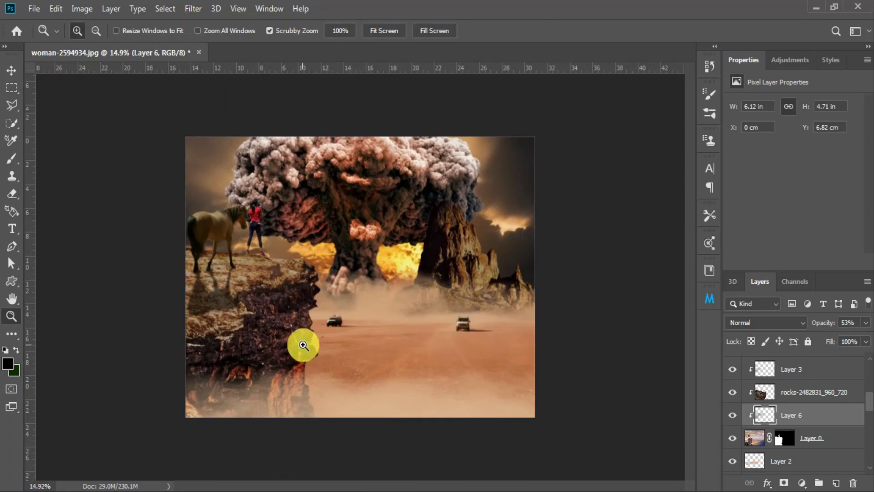
pyautogui.moveTo(448, 320); pyautogui.dragTo(328, 270)
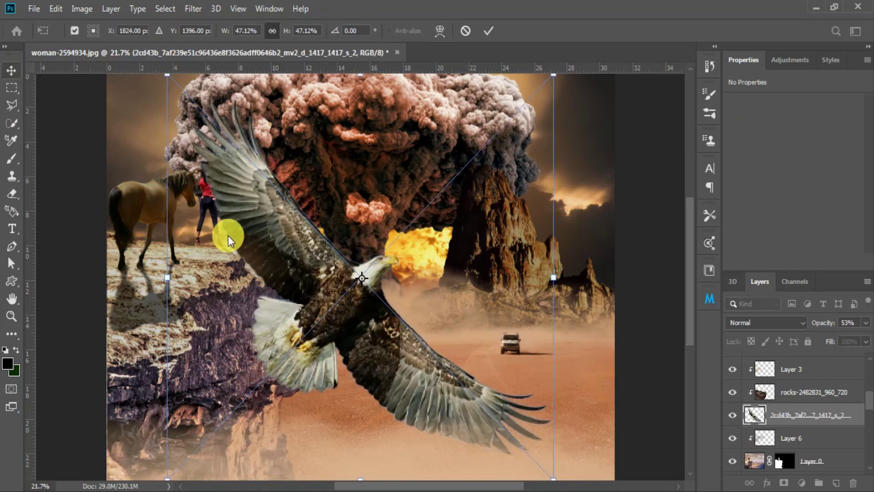
# Shrink the eagle, flip it horizontally, and place it in the upper-right sky
pyautogui.moveTo(554, 479); pyautogui.dragTo(241, 152)
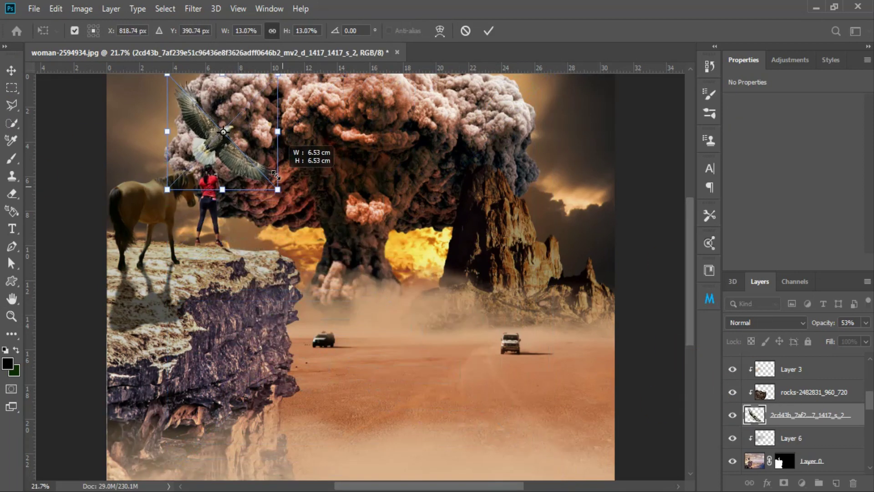
pyautogui.moveTo(193, 117); pyautogui.dragTo(565, 136)
pyautogui.rightClick(563, 141)
pyautogui.click(635, 297)
pyautogui.press('Return')
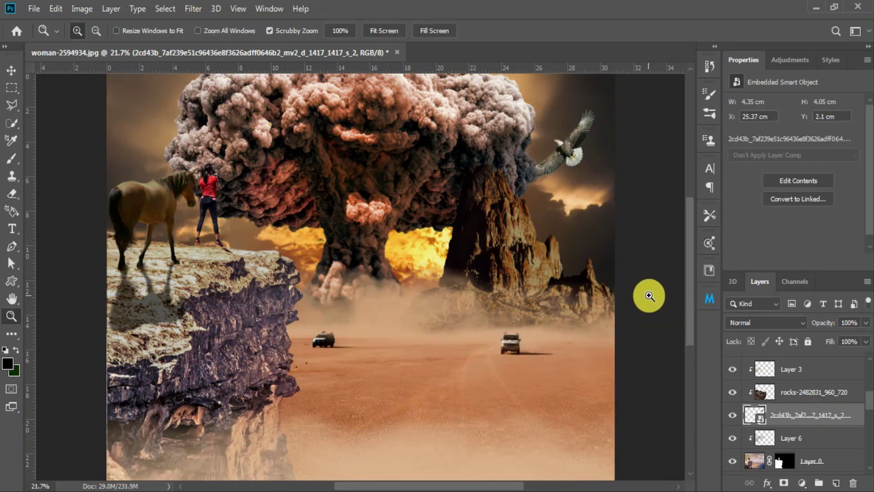
# Darken the eagle with Levels, nudge it lower, and zoom in on the rock spire
pyautogui.hotkey('ctrl', 'l')
pyautogui.moveTo(592, 142); pyautogui.dragTo(205, 161)
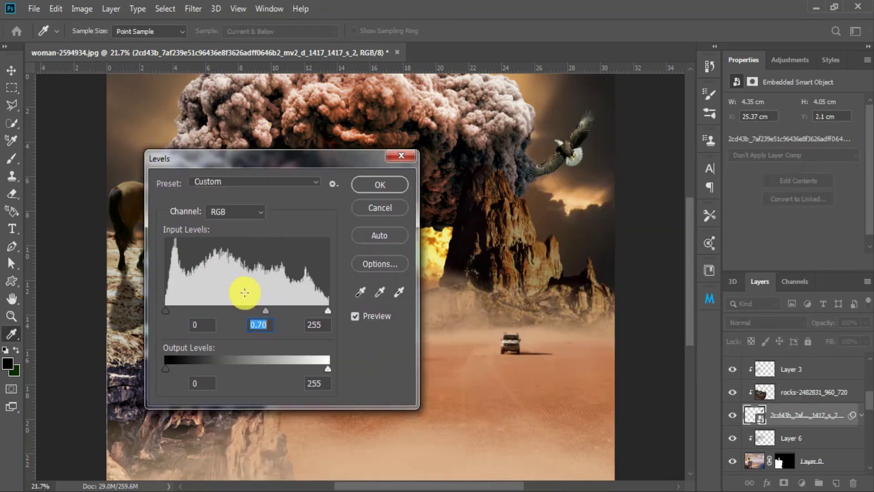
pyautogui.press('Return')
pyautogui.press('z')
pyautogui.press('v')
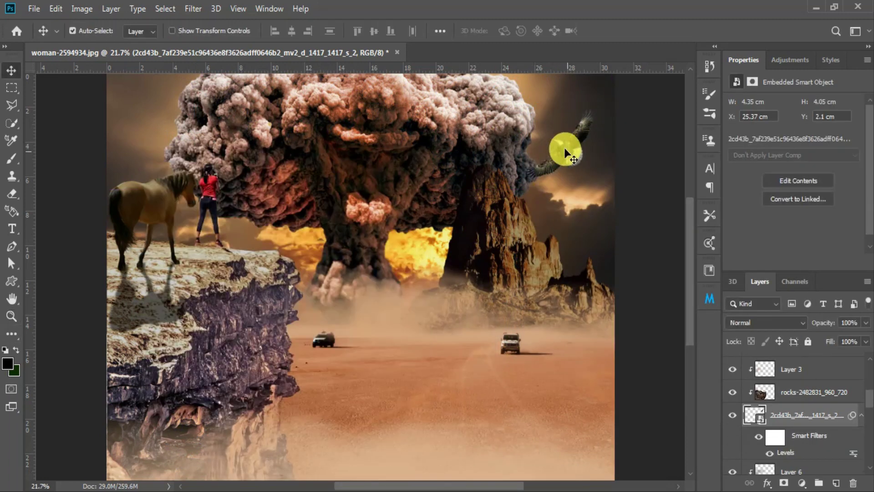
pyautogui.moveTo(565, 150); pyautogui.dragTo(575, 203)
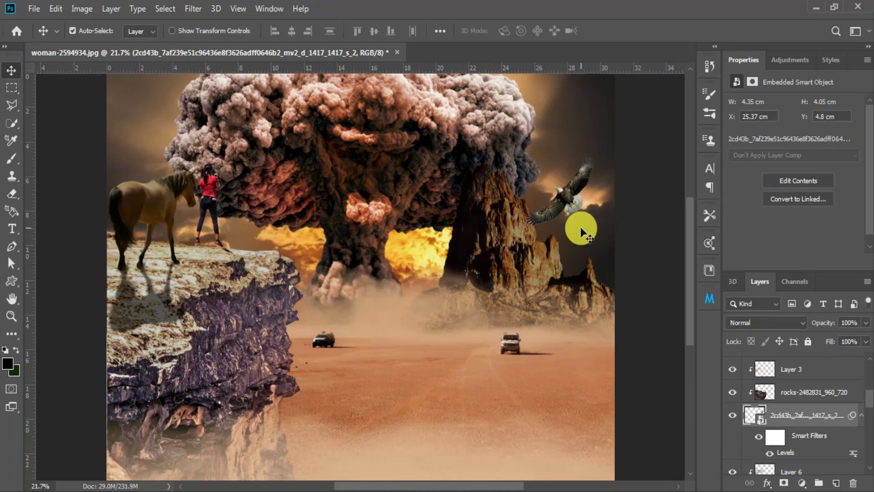
pyautogui.press('z')
pyautogui.click(496, 198)
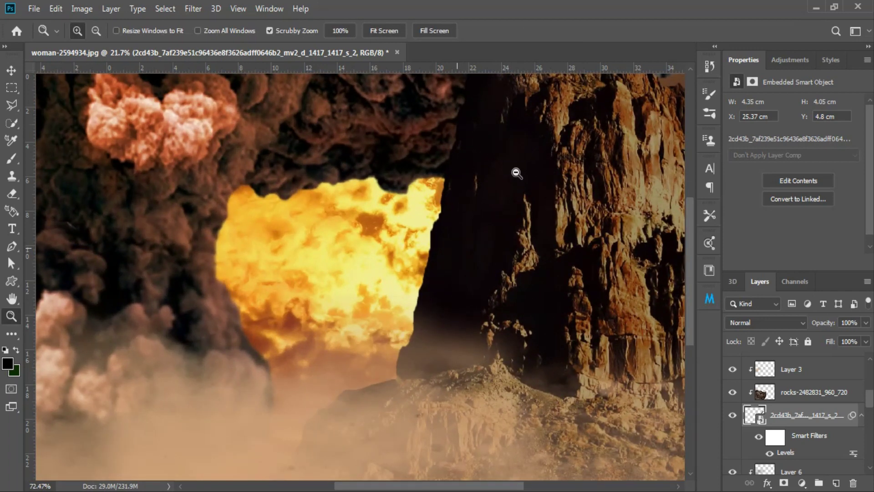
# Add a layer clipped to the mountain and paint an orange stroke along the rock's left edge
pyautogui.moveTo(867, 393); pyautogui.dragTo(868, 433)
pyautogui.click(802, 420)
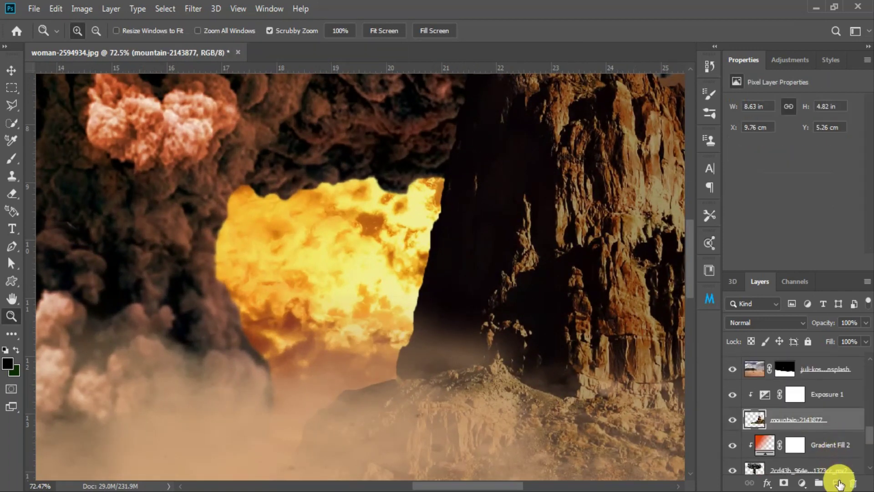
pyautogui.click(839, 484)
pyautogui.moveTo(455, 476); pyautogui.dragTo(546, 87)
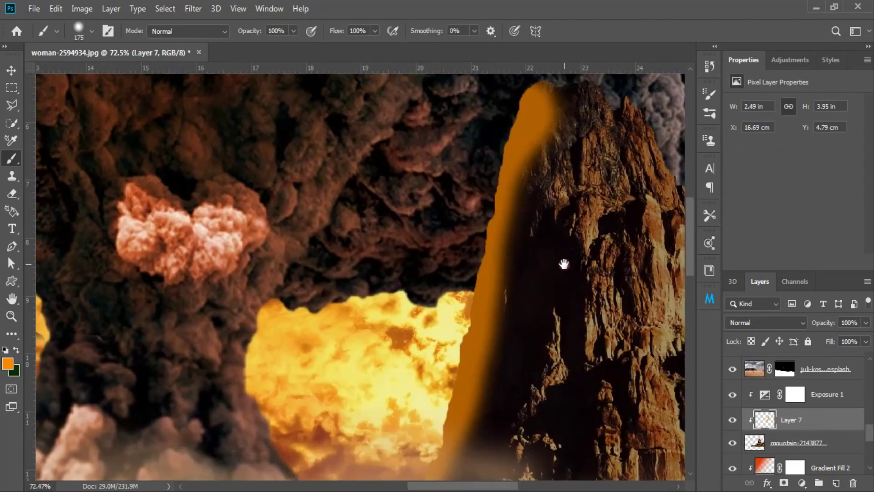
# Blend the glow layer into the darker rock with Blend If and Linear Dodge (Add)
pyautogui.doubleClick(829, 420)
pyautogui.moveTo(176, 109); pyautogui.dragTo(130, 105)
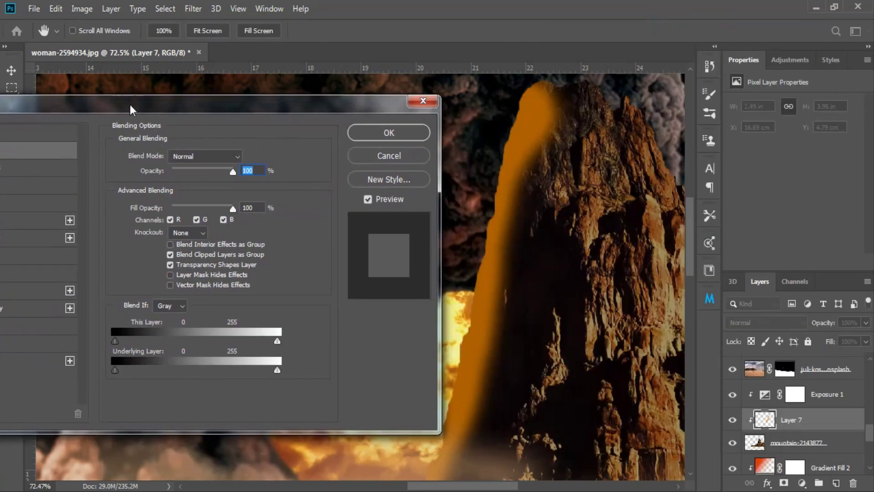
pyautogui.moveTo(116, 370)
pyautogui.mouseDown()
pyautogui.moveTo(160, 360)
pyautogui.moveTo(130, 365)
pyautogui.mouseUp()
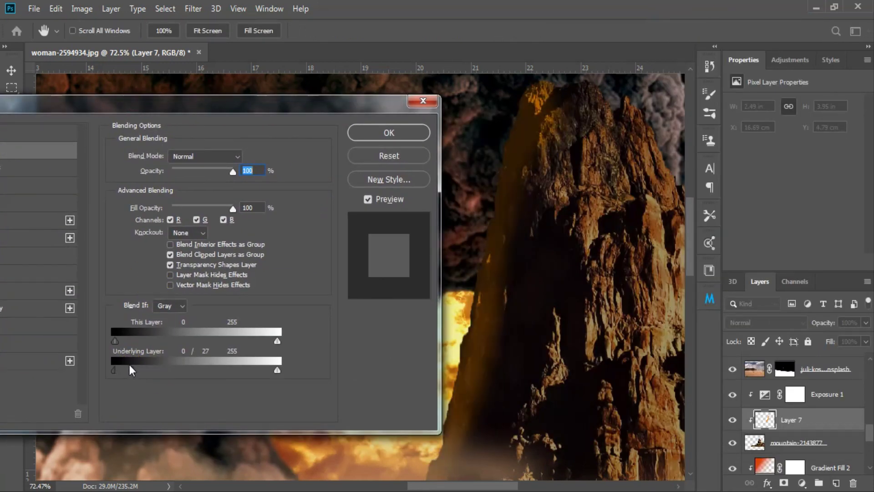
pyautogui.click(205, 156)
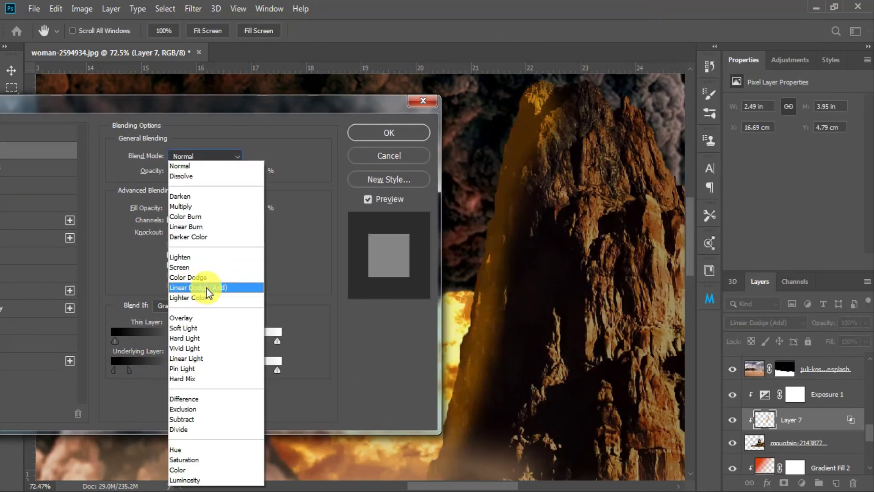
pyautogui.click(206, 288)
pyautogui.press('Return')
# Erase stray glow near the rock base, then brush more glow at 48% opacity, 51% flow
pyautogui.press('e')
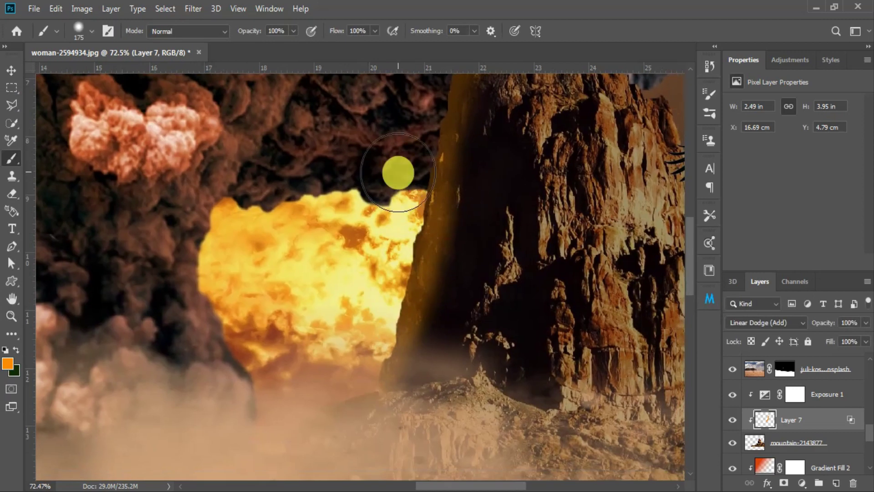
pyautogui.press('[')
pyautogui.press('[')
pyautogui.press('[')
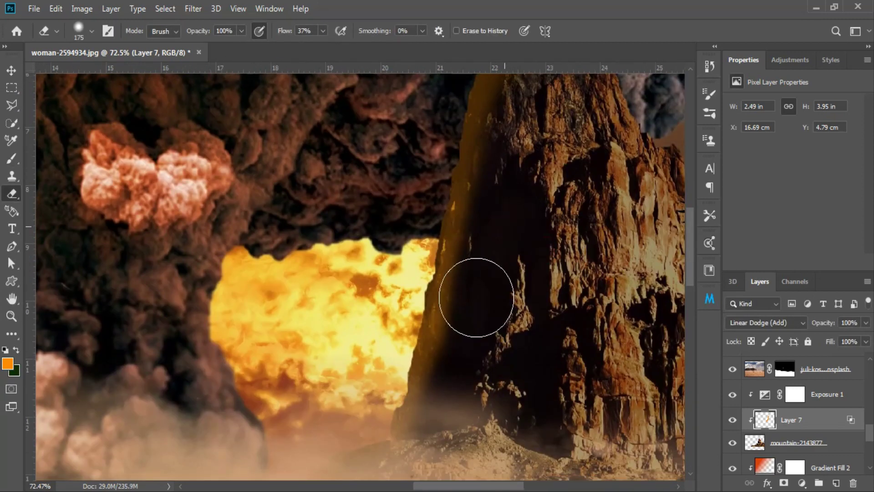
pyautogui.click(457, 404)
pyautogui.press('b')
pyautogui.click(296, 34)
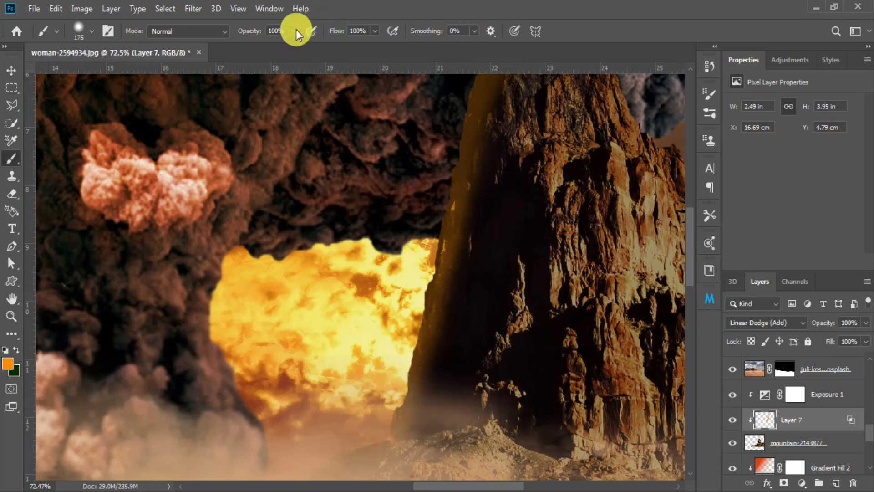
pyautogui.moveTo(296, 34); pyautogui.dragTo(278, 34)
pyautogui.moveTo(375, 31); pyautogui.dragTo(361, 31)
pyautogui.press(']')
pyautogui.press(']')
pyautogui.press(']')
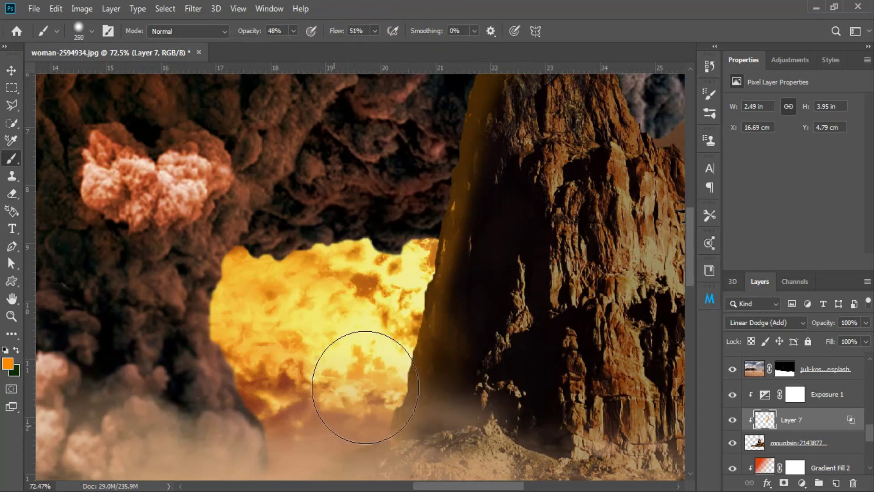
pyautogui.moveTo(460, 127); pyautogui.dragTo(438, 273)
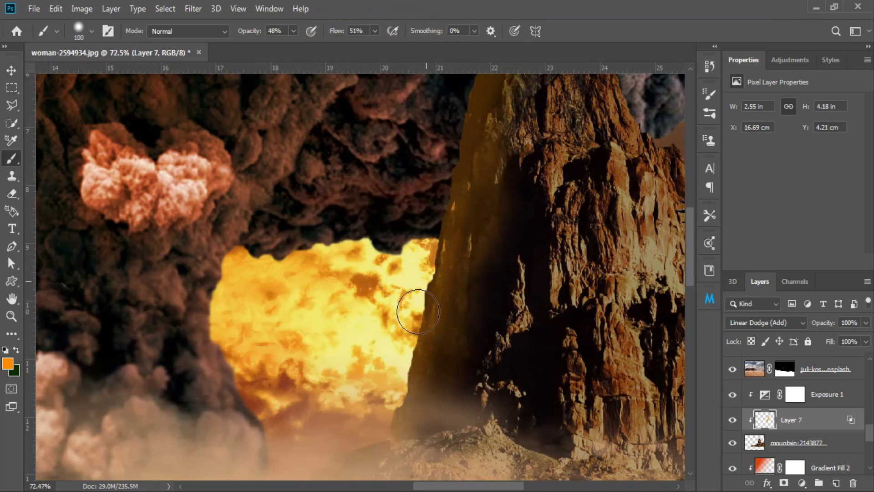
# Resize the brush and zoom back out to see the whole spire
pyautogui.scroll(3, 451, 186)
pyautogui.press(']')
pyautogui.press(']')
pyautogui.press(']')
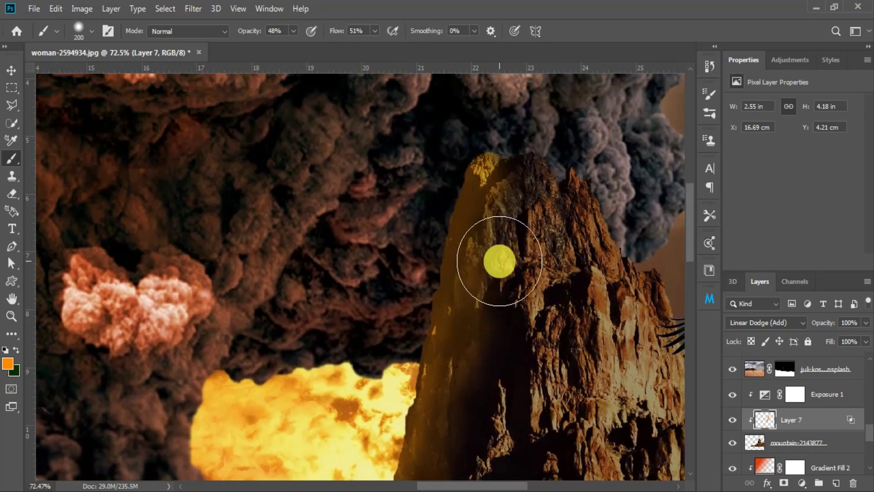
pyautogui.scroll(-5, 523, 234)
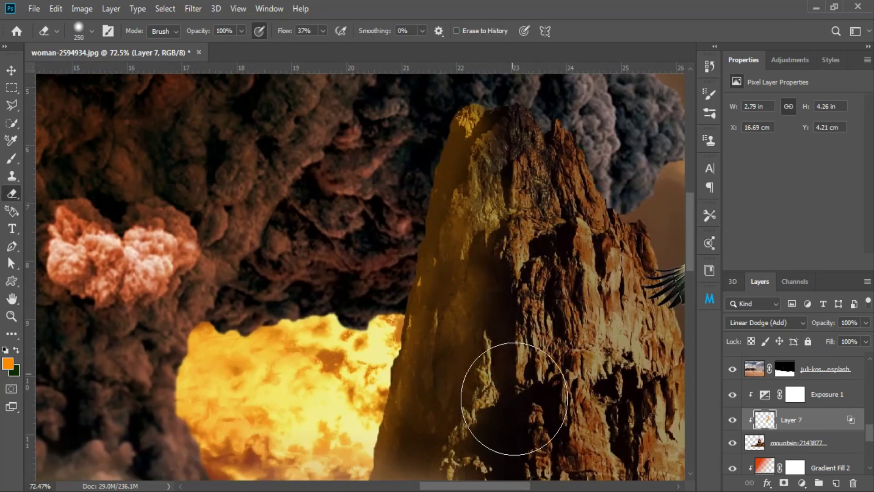
pyautogui.press(']')
pyautogui.press(']')
pyautogui.press('z')
pyautogui.moveTo(520, 319); pyautogui.dragTo(478, 222)
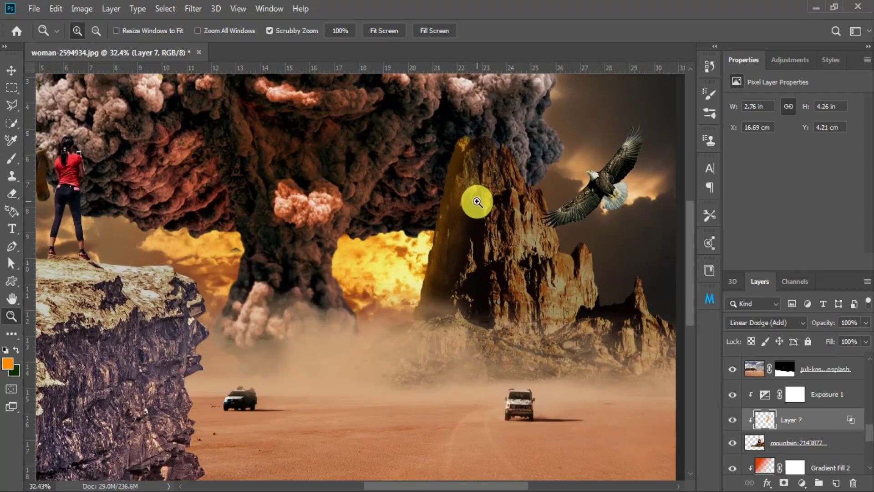
# Give the glow layer a saturated orange Color Overlay layer style
pyautogui.doubleClick(851, 425)
pyautogui.moveTo(220, 103); pyautogui.dragTo(631, 109)
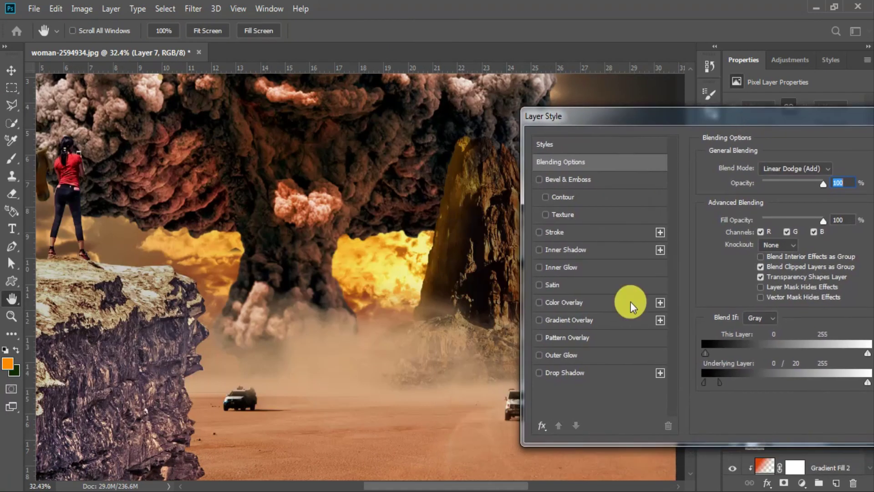
pyautogui.click(560, 357)
pyautogui.click(836, 169)
pyautogui.click(715, 385)
pyautogui.click(690, 249)
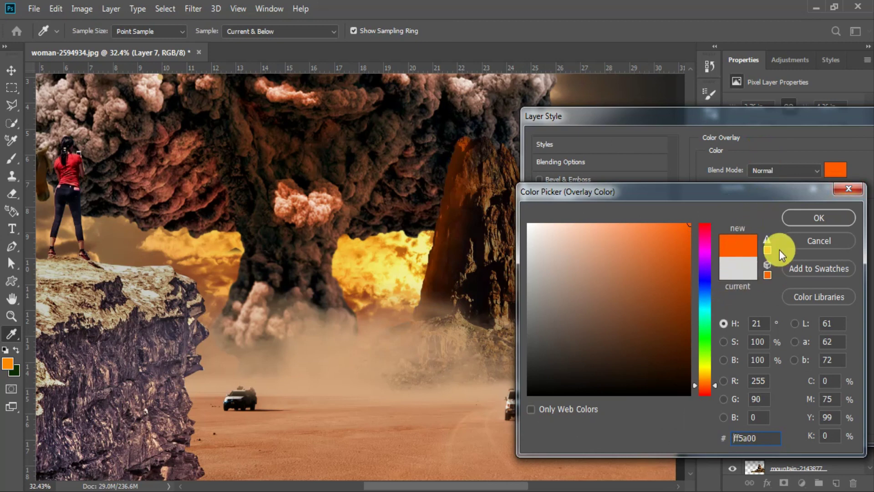
pyautogui.click(716, 383)
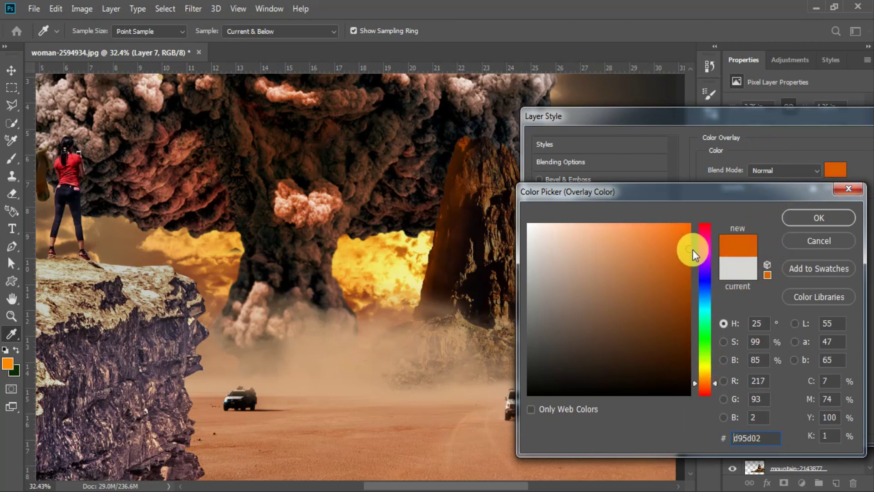
pyautogui.click(819, 218)
pyautogui.click(741, 149)
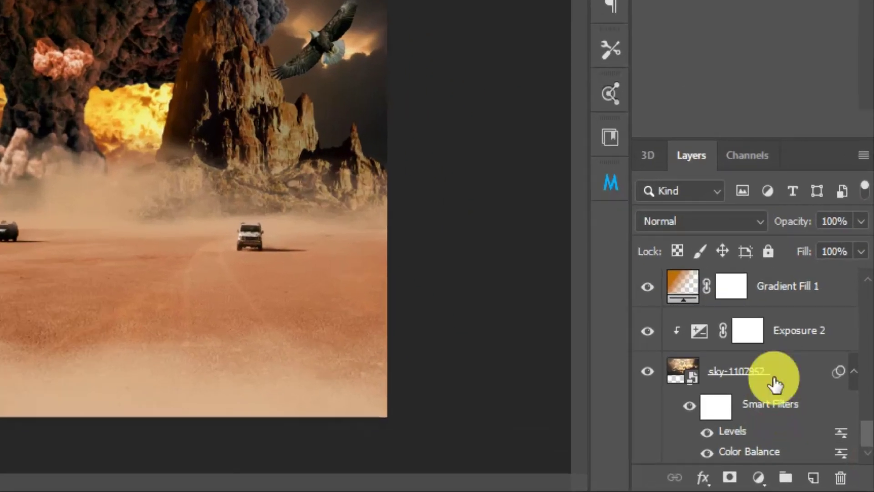
# Stamp all visible layers into a new merged Layer 8 atop the stack
pyautogui.keyDown('shift'); pyautogui.click(774, 383); pyautogui.keyUp('shift')
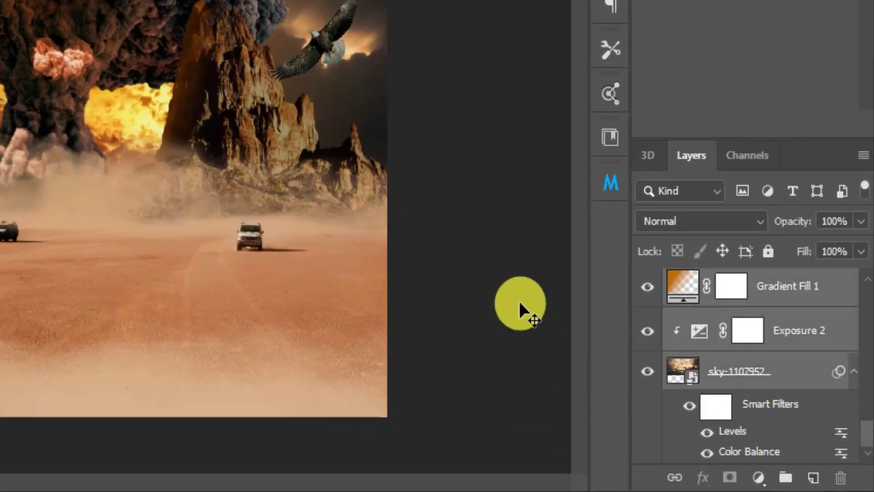
pyautogui.hotkey('ctrl', 'shift', 'alt', 'e')
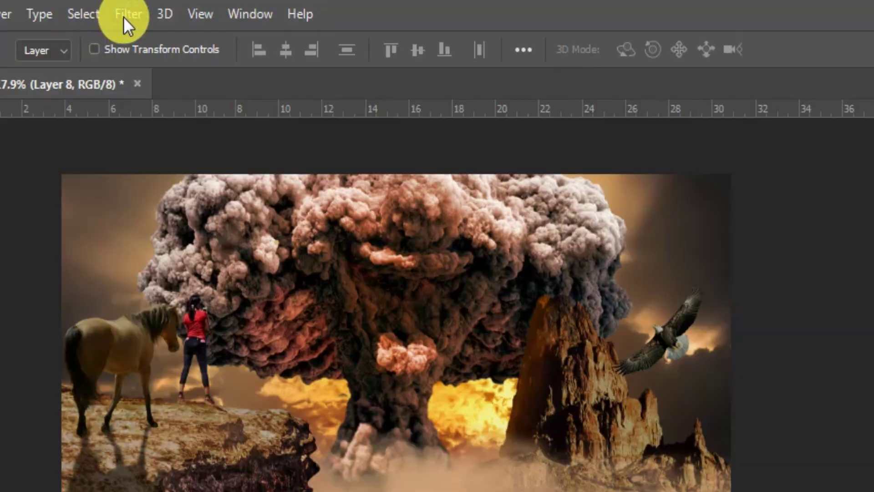
pyautogui.click(126, 16)
pyautogui.click(200, 138)
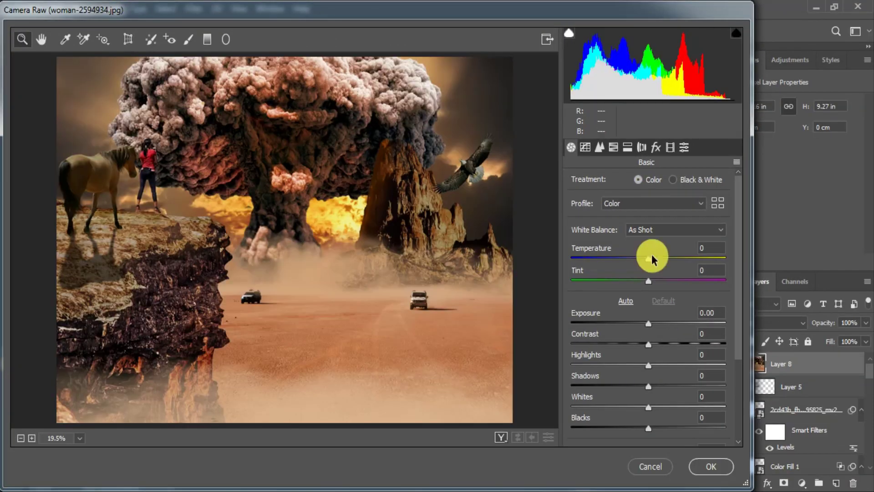
# In Camera Raw, warm the white balance, raise exposure to +0.40 and contrast to +12, lowering highlights and blacks
pyautogui.moveTo(652, 258); pyautogui.dragTo(644, 281)
pyautogui.moveTo(649, 323); pyautogui.dragTo(658, 345)
pyautogui.moveTo(648, 365)
pyautogui.mouseDown()
pyautogui.moveTo(630, 366)
pyautogui.moveTo(655, 366)
pyautogui.moveTo(667, 386)
pyautogui.moveTo(637, 407)
pyautogui.moveTo(628, 428)
pyautogui.mouseUp()
pyautogui.click(585, 147)
pyautogui.moveTo(645, 400); pyautogui.dragTo(652, 400)
# Boost red and orange saturation, darken oranges, cut yellow and purple saturation, and apply
pyautogui.click(614, 147)
pyautogui.moveTo(653, 231)
pyautogui.mouseDown()
pyautogui.moveTo(620, 232)
pyautogui.moveTo(659, 233)
pyautogui.mouseUp()
pyautogui.moveTo(652, 255)
pyautogui.mouseDown()
pyautogui.moveTo(677, 251)
pyautogui.moveTo(630, 255)
pyautogui.moveTo(659, 276)
pyautogui.moveTo(642, 277)
pyautogui.mouseUp()
pyautogui.click(678, 183)
pyautogui.click(623, 183)
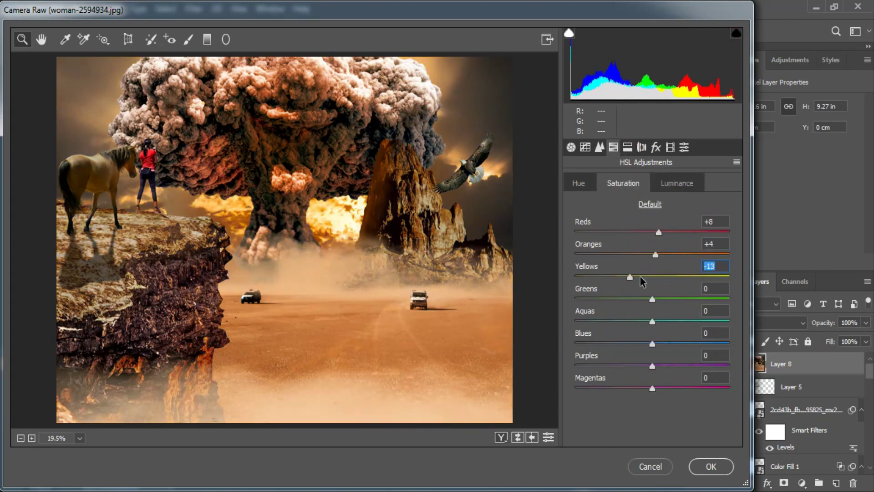
pyautogui.moveTo(653, 365); pyautogui.dragTo(652, 365)
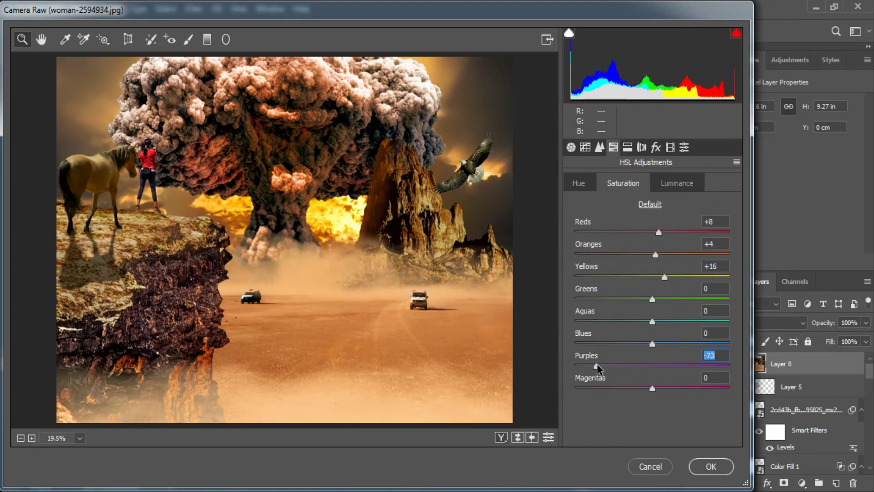
pyautogui.click(710, 466)
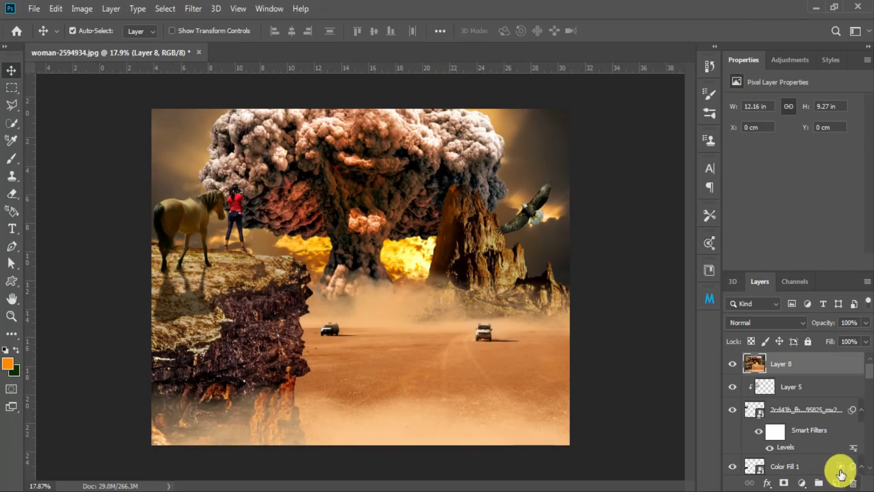
# Add a Color Lookup adjustment layer using the Kodak 5205 Fuji 3510 look
pyautogui.click(804, 483)
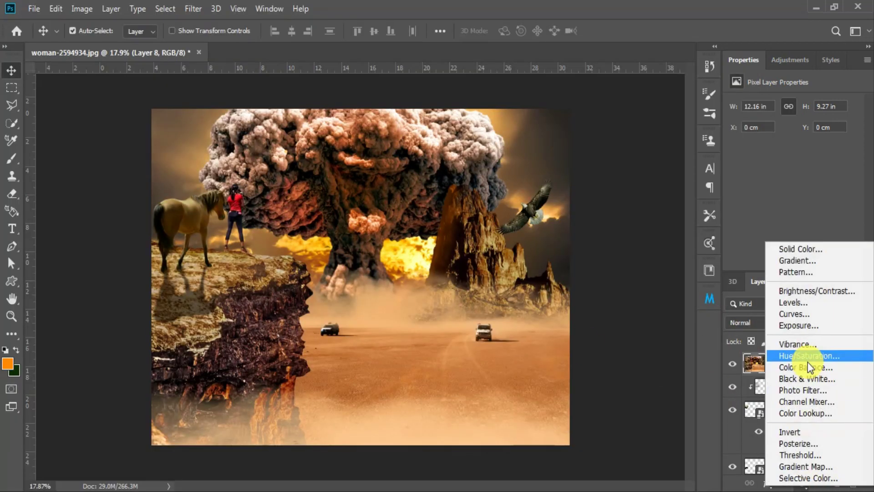
pyautogui.click(803, 415)
pyautogui.click(793, 107)
pyautogui.click(774, 157)
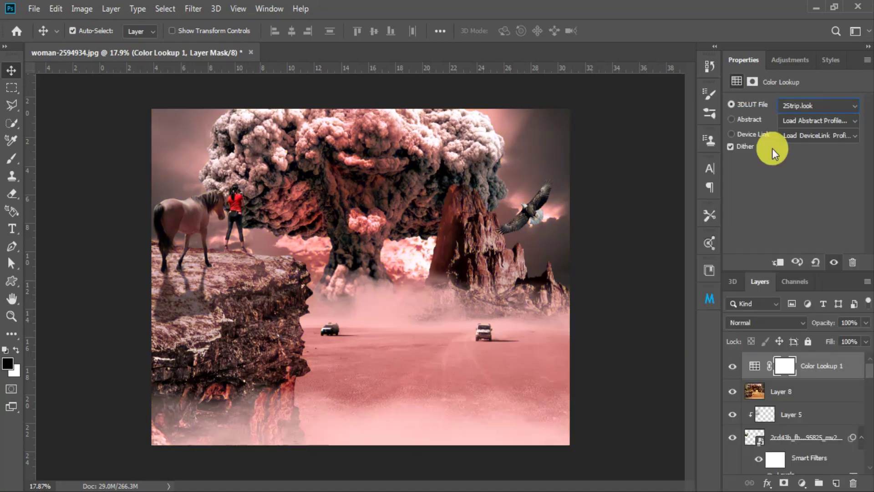
pyautogui.press('Down')
pyautogui.press('Down')
pyautogui.press('Down')
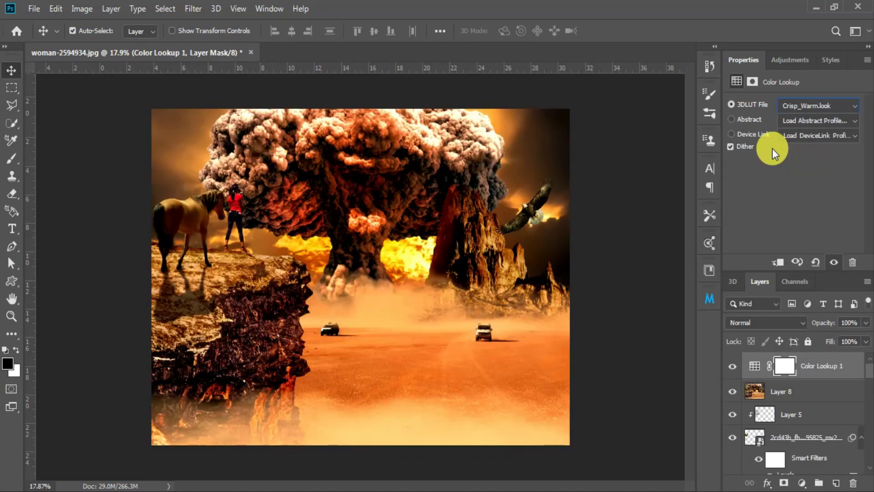
pyautogui.click(818, 105)
pyautogui.click(802, 382)
pyautogui.click(732, 367)
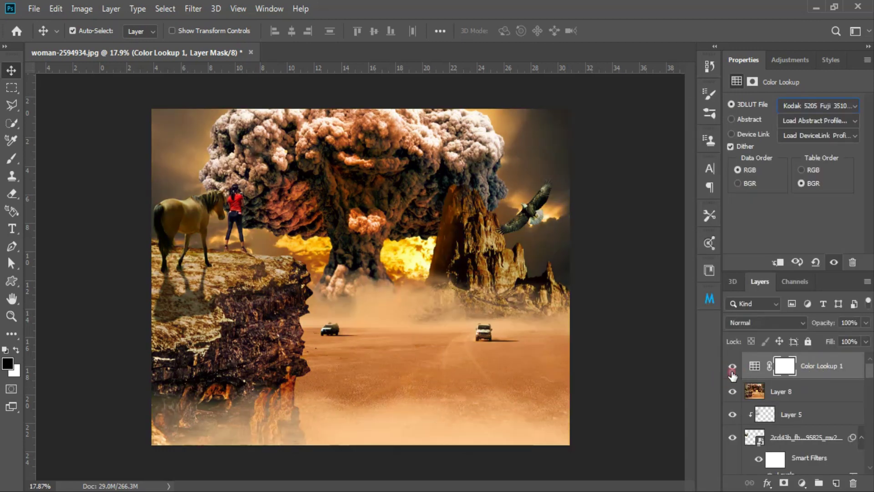
# Select the lookup layer's mask, fit the image on screen, and switch to full screen mode
pyautogui.click(786, 366)
pyautogui.hotkey('ctrl', '0')
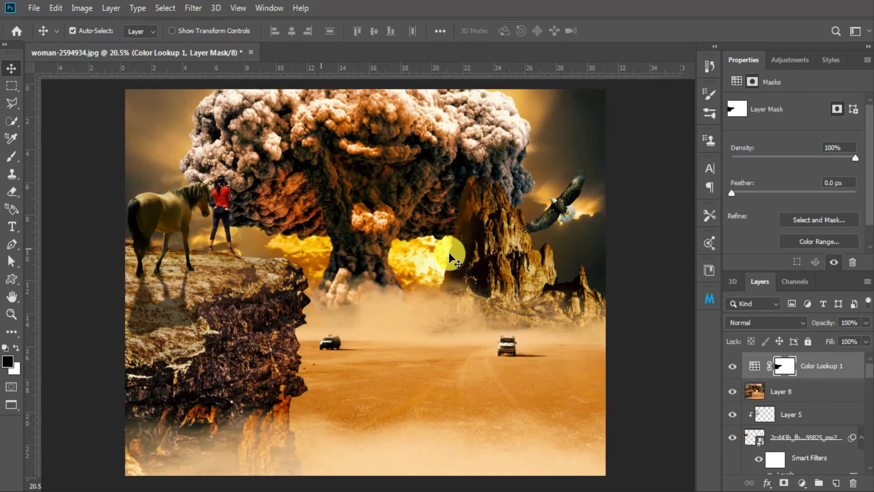
pyautogui.press('f')
pyautogui.press('f')
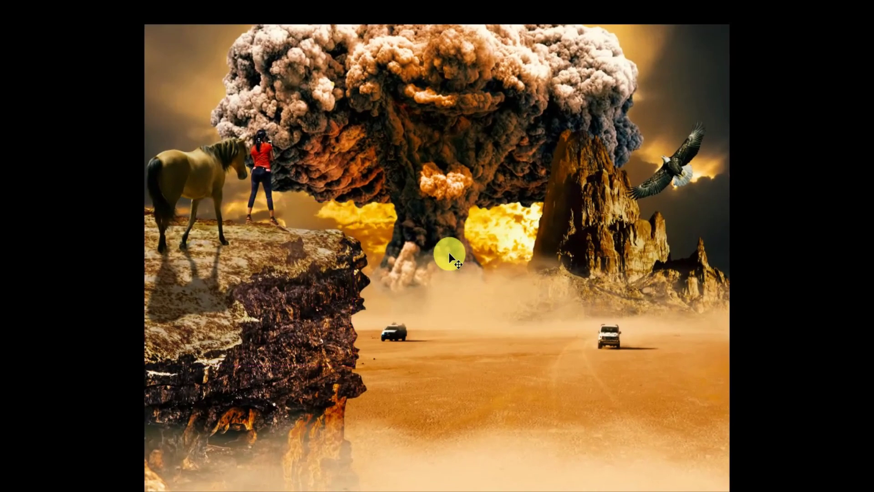